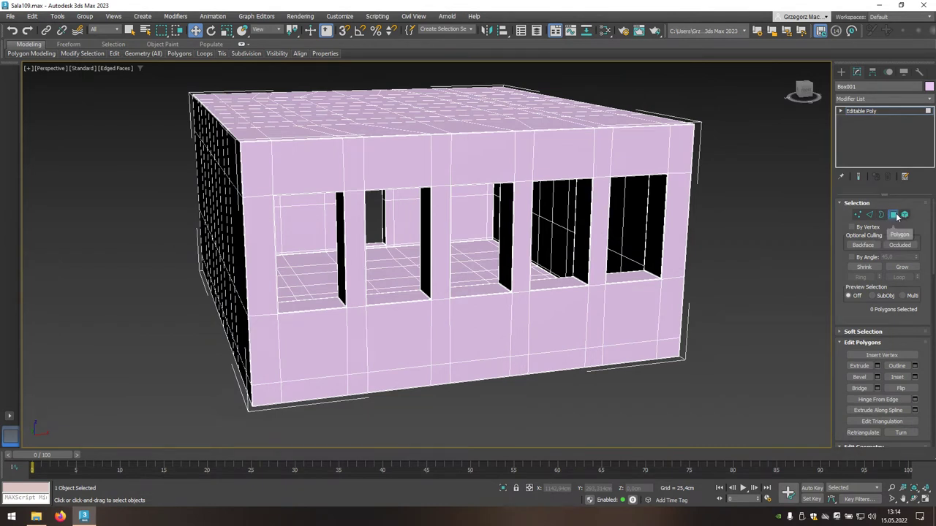
Step: Return to object level and rename the room mesh from Box001 to SM_Sala_109
left_click(894, 217)
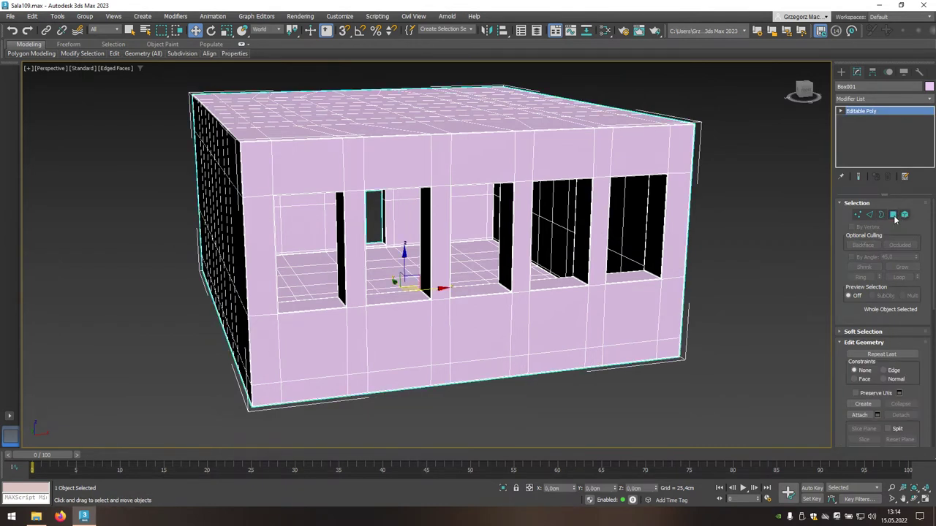
left_click(855, 86)
type("SM")
type("109")
key("Return")
Step: Create a new box post with Length 60, Width 50 and Height 300 cm
left_click(755, 187)
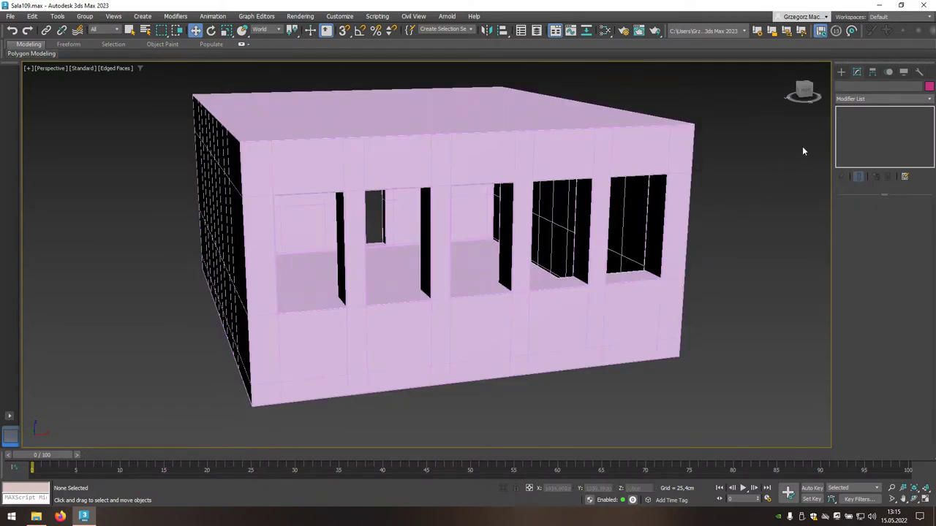
left_click(841, 73)
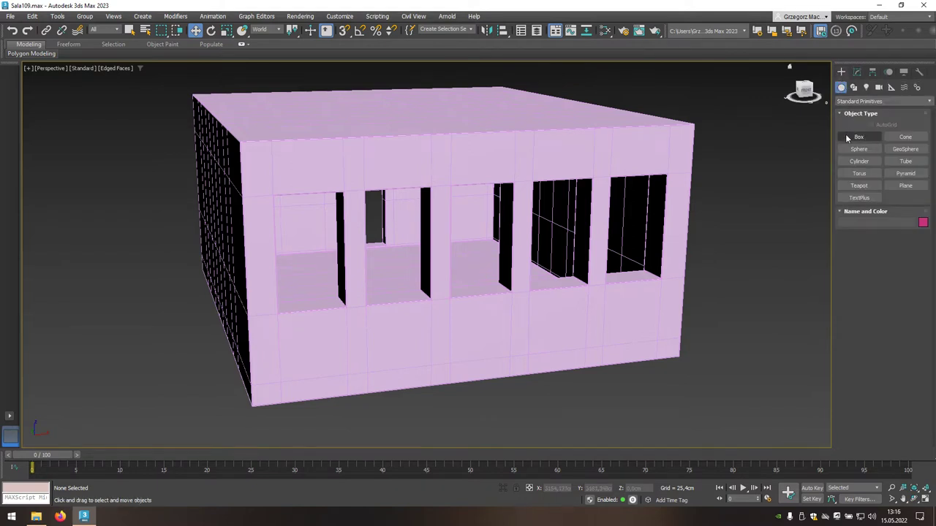
left_click(847, 136)
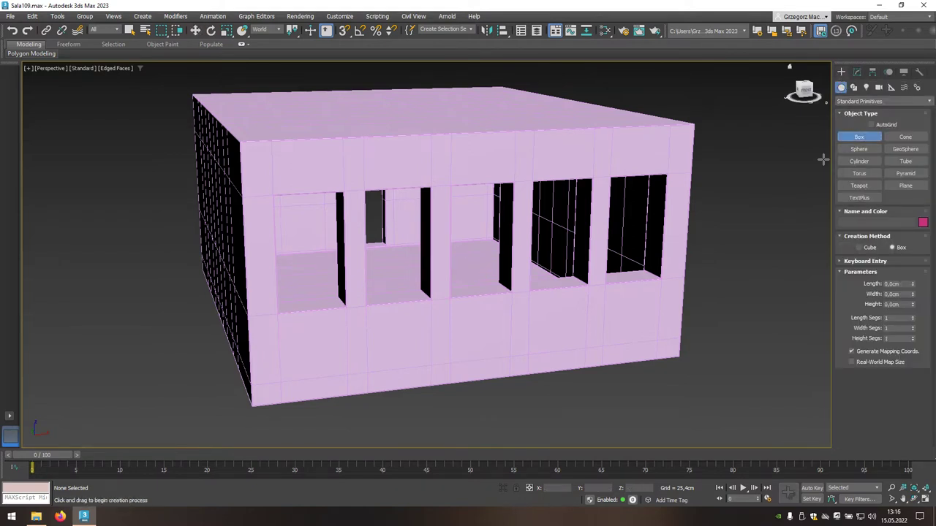
left_click_drag(714, 316, 779, 329)
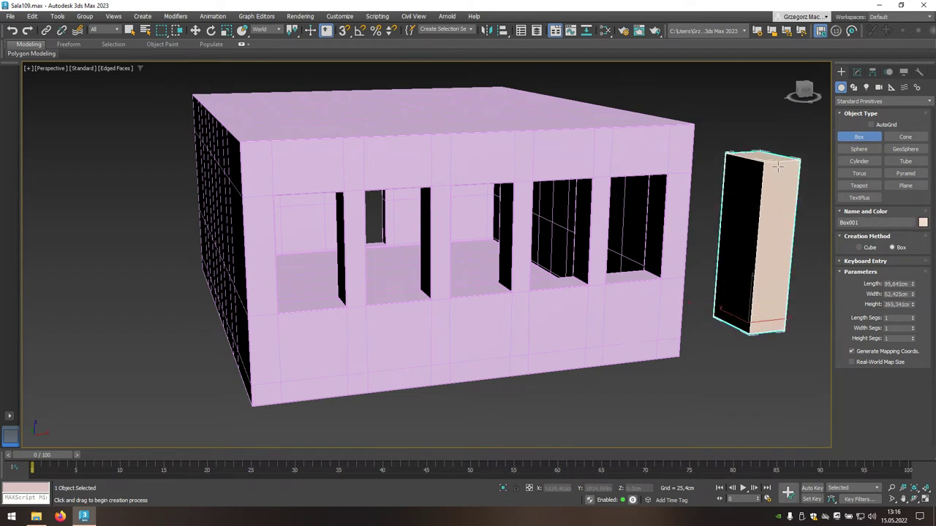
left_click(778, 167)
left_click(909, 283)
type("60")
key("Tab")
type("50")
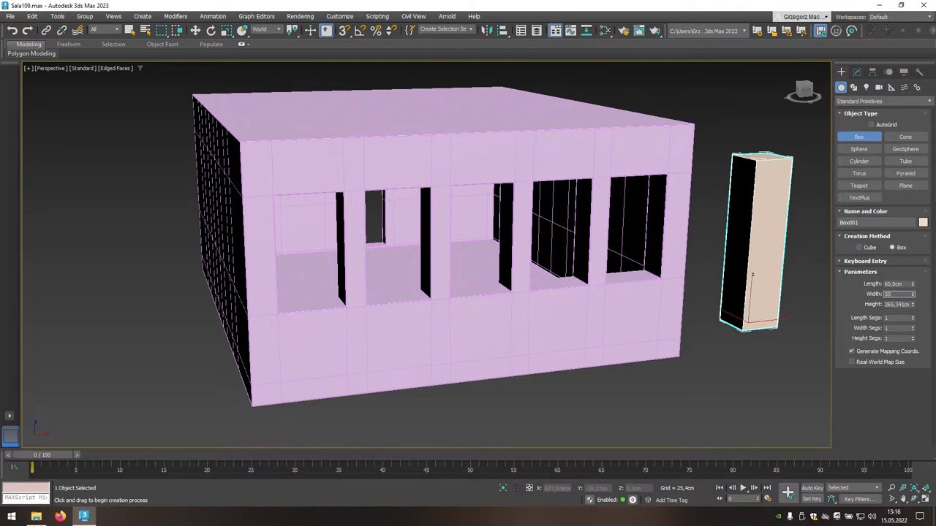
key("Tab")
type("3")
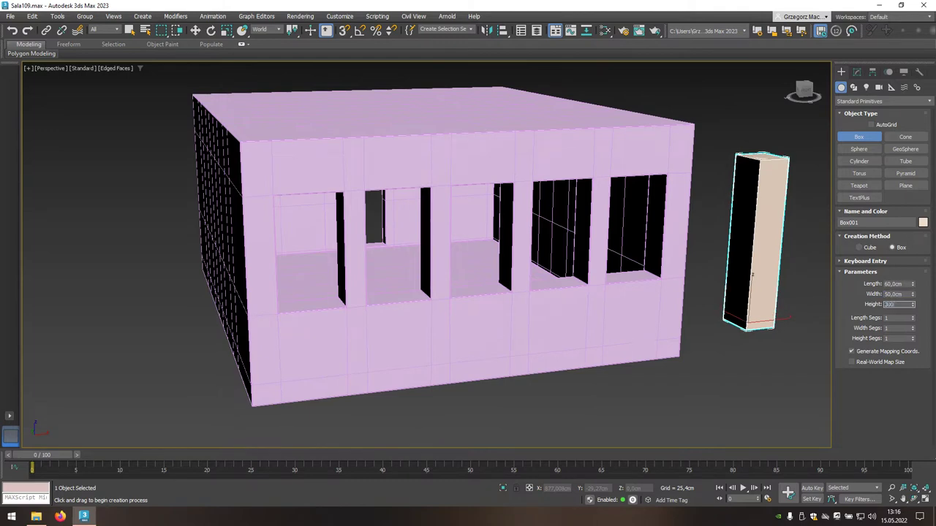
key("Return")
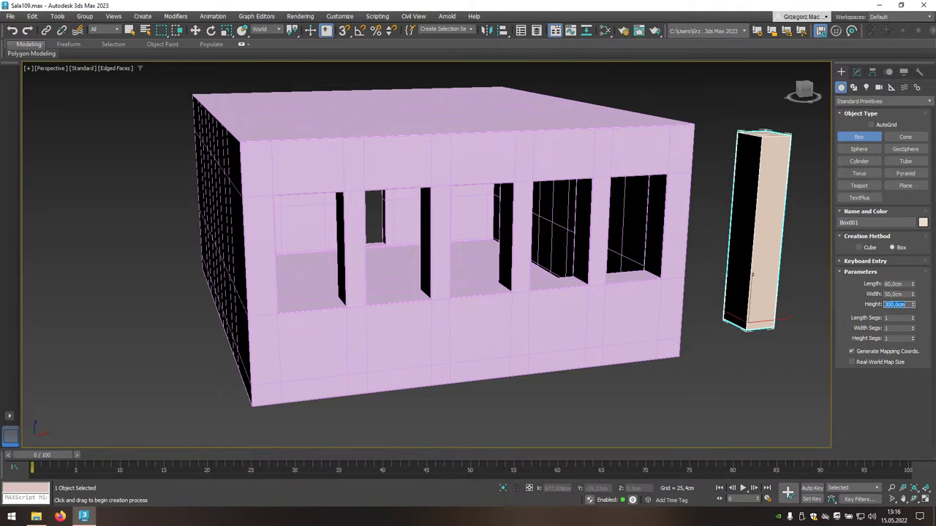
Step: Position the new post at X 185, Y 300, Z 0 with Move Transform Type-In
right_click(195, 30)
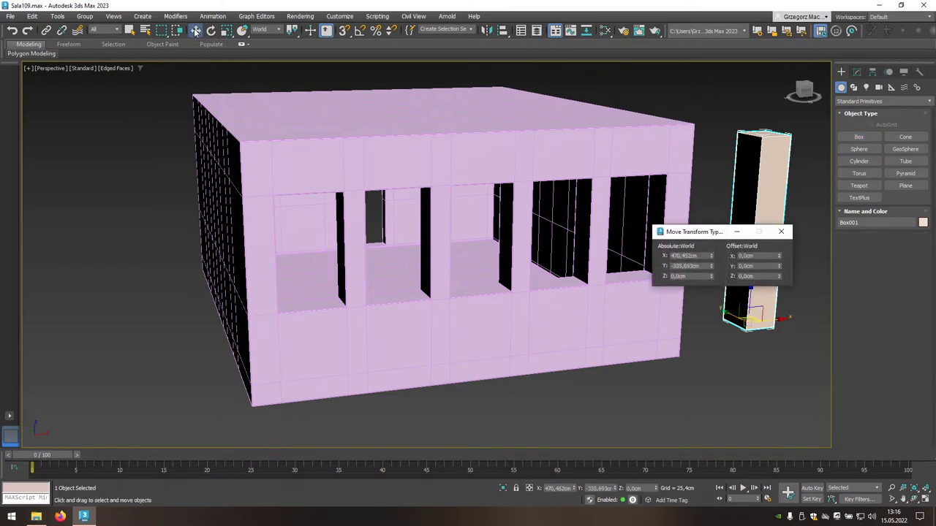
double_click(700, 256)
type("185")
key("Tab")
type("3")
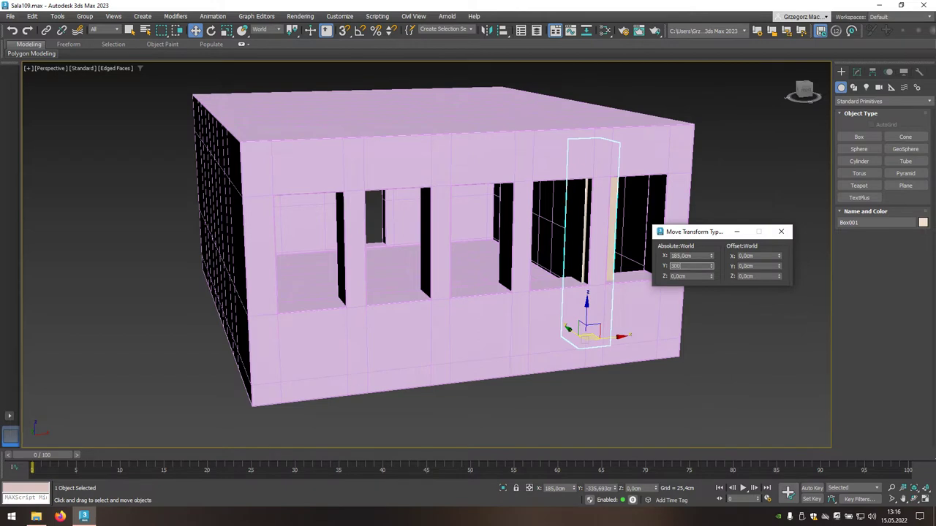
key("Tab")
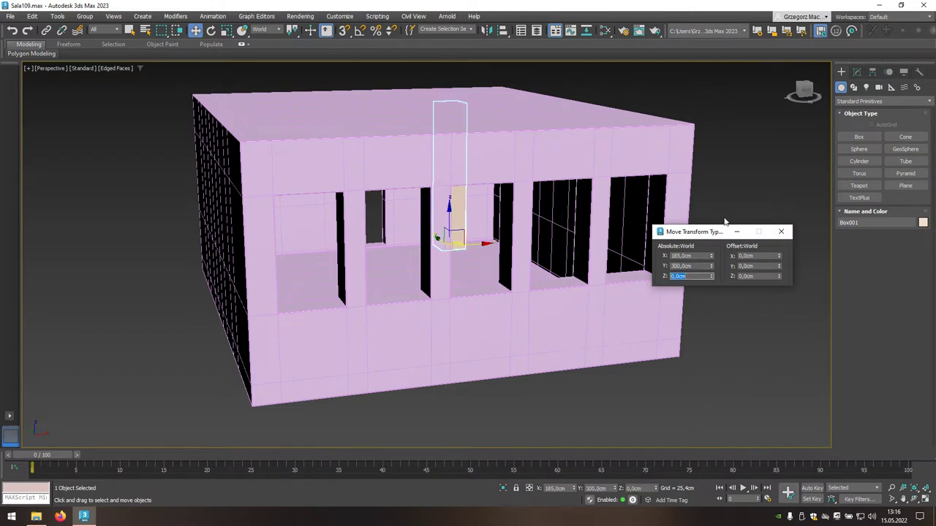
Step: Create a second box post with Length 40, Width 40 and Height 300 cm
left_click(860, 138)
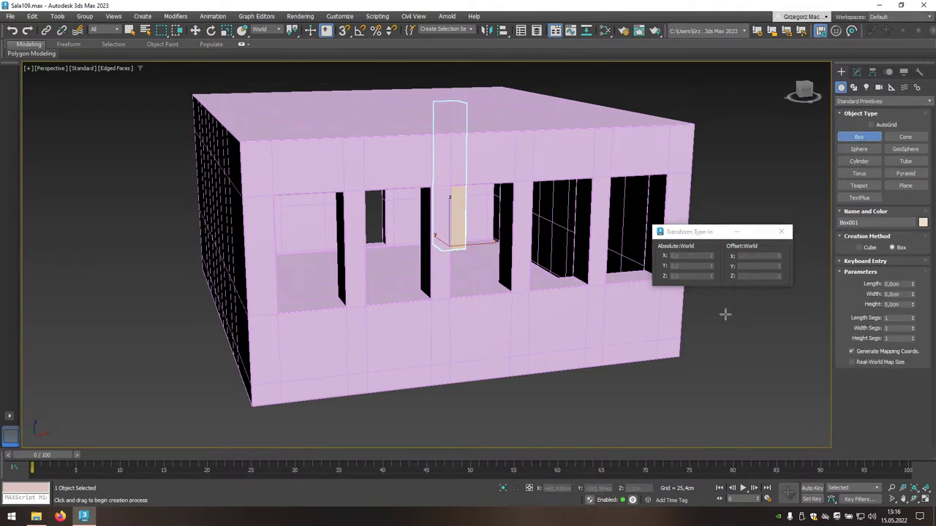
left_click_drag(716, 319, 773, 318)
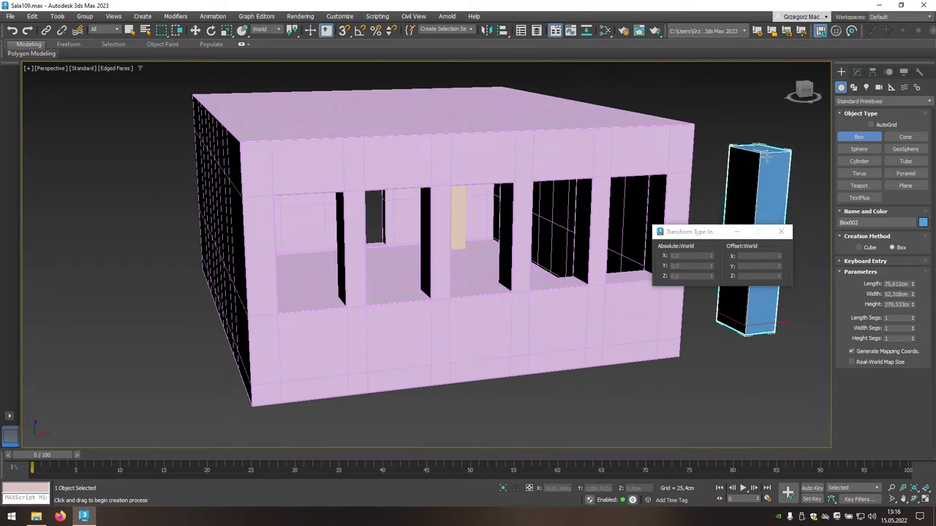
left_click(766, 155)
double_click(903, 285)
type("40")
key("Tab")
type("4")
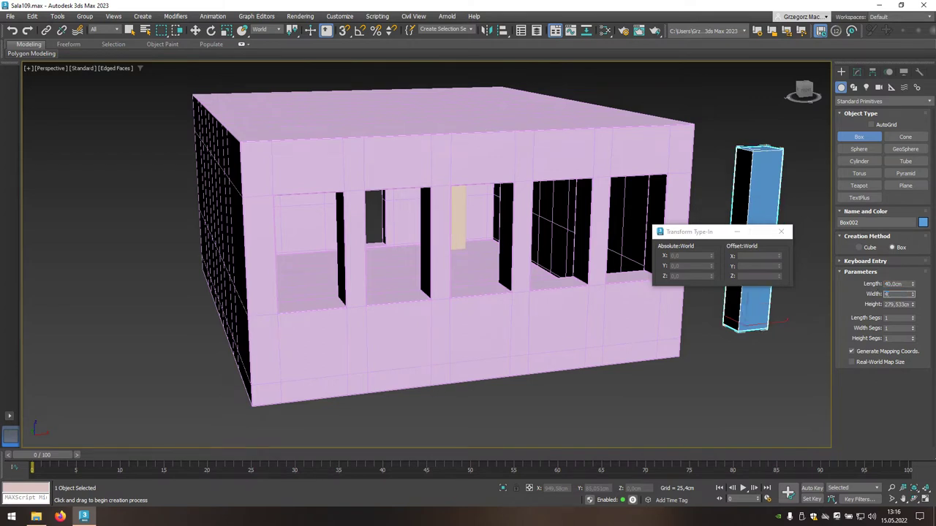
key("Tab")
type("3")
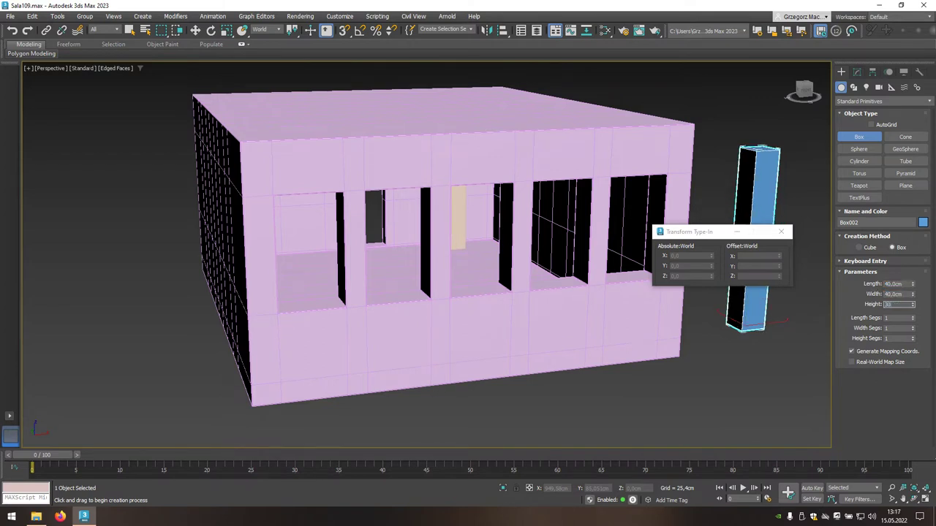
key("Return")
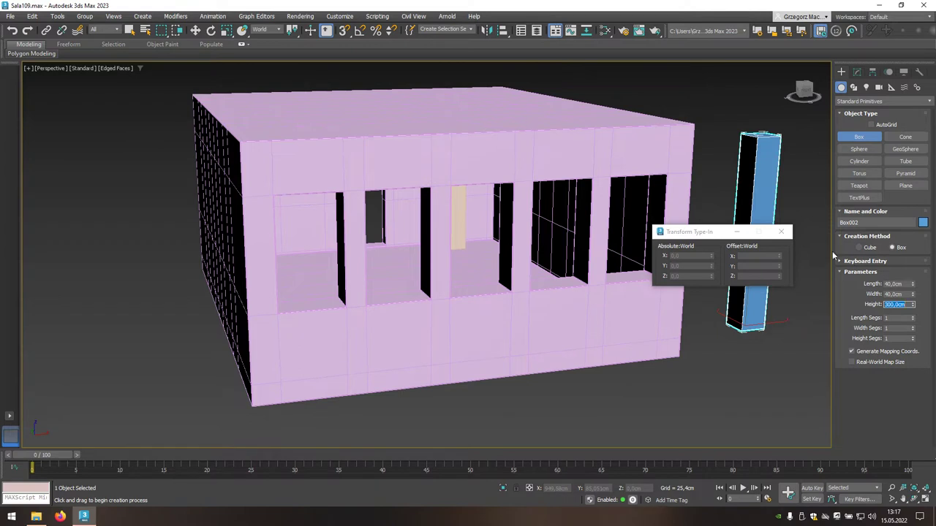
Step: Move the second post to X 185, Y -295, Z 0 and close the type-in window
key("w")
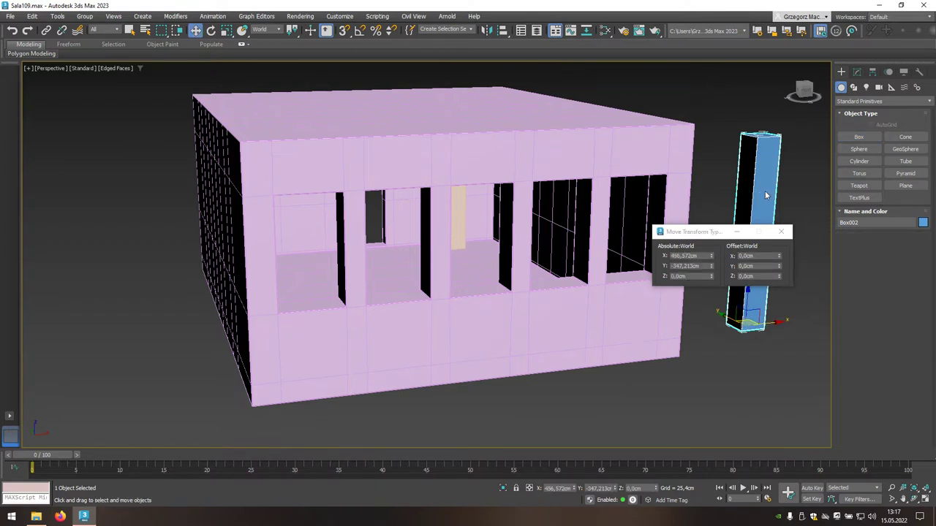
left_click(698, 255)
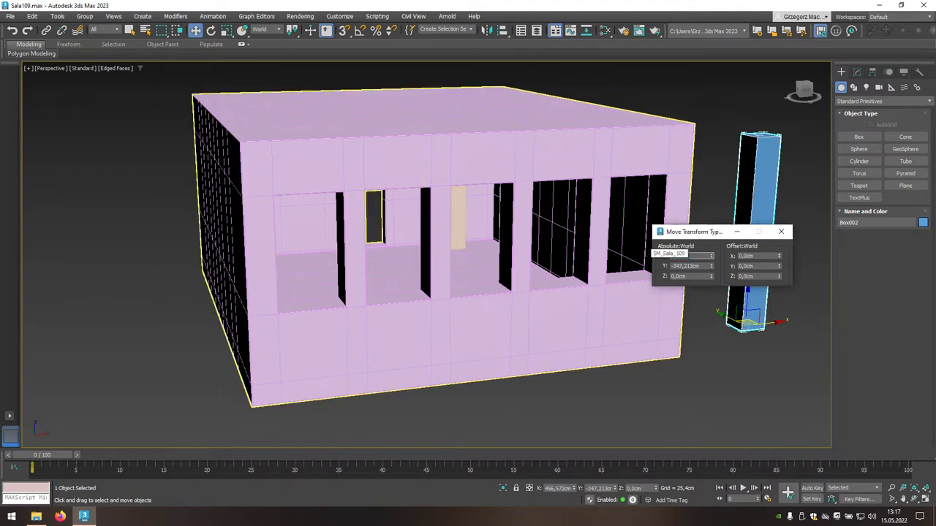
type("185")
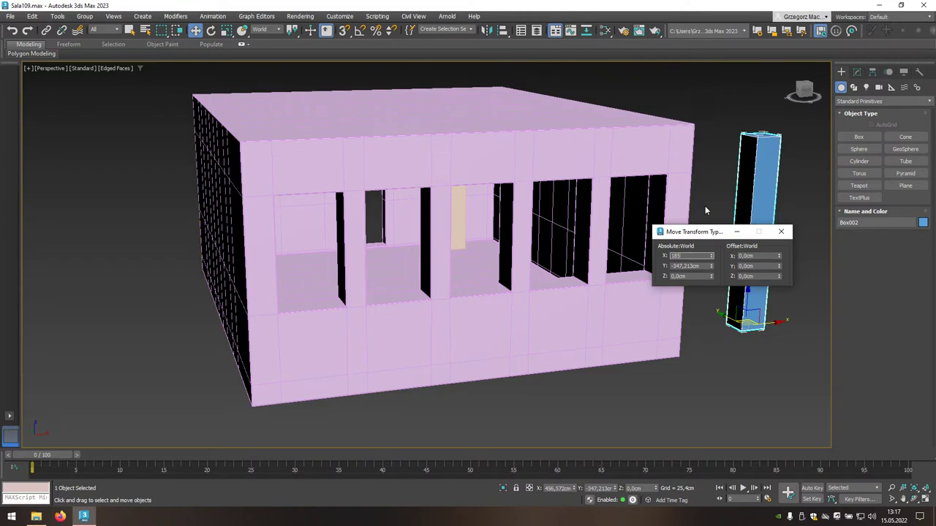
key("Tab")
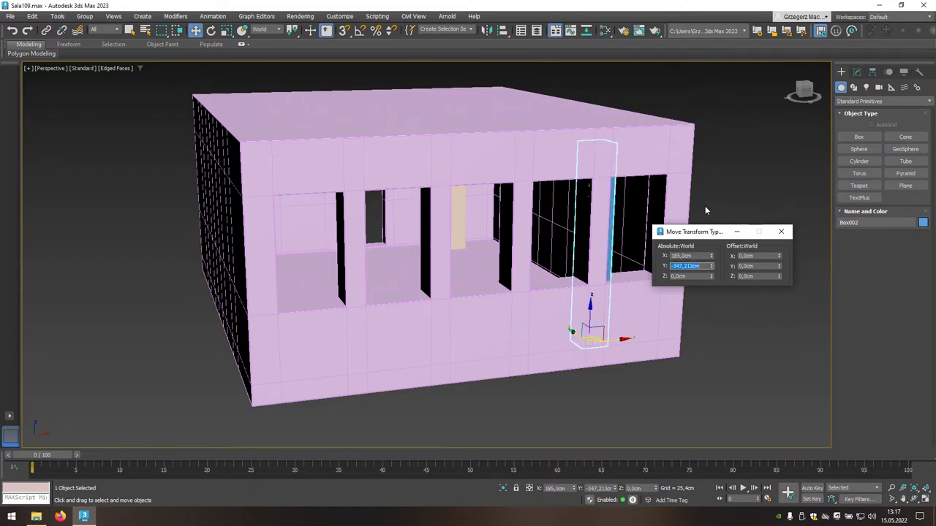
key("BackSpace")
key("Tab")
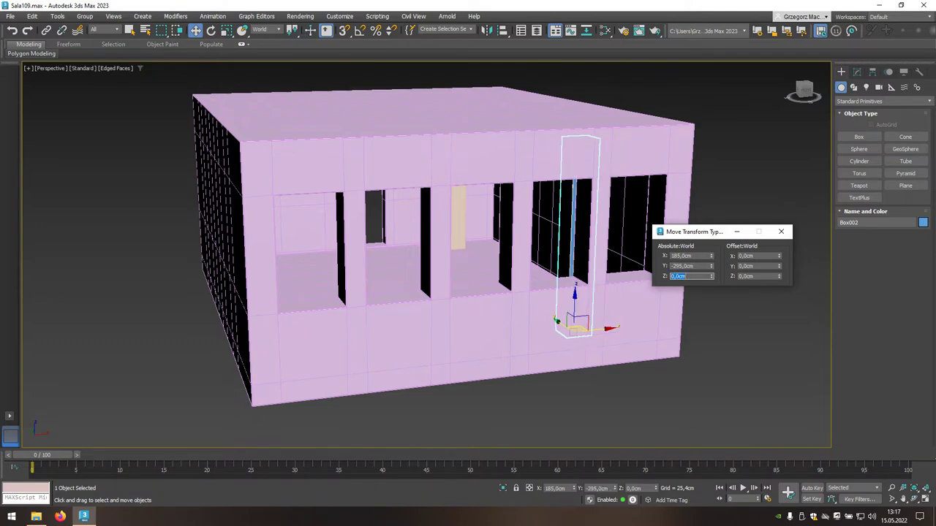
left_click(781, 232)
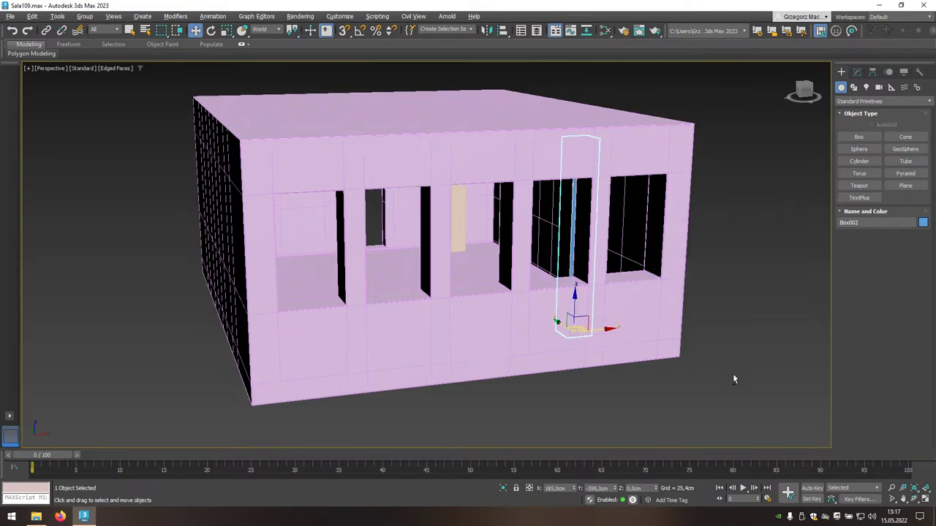
mouse_move(732, 374)
middle_mouse_down("alt")
mouse_move(742, 357)
mouse_move(755, 364)
mouse_move(741, 368)
middle_mouse_up("alt")
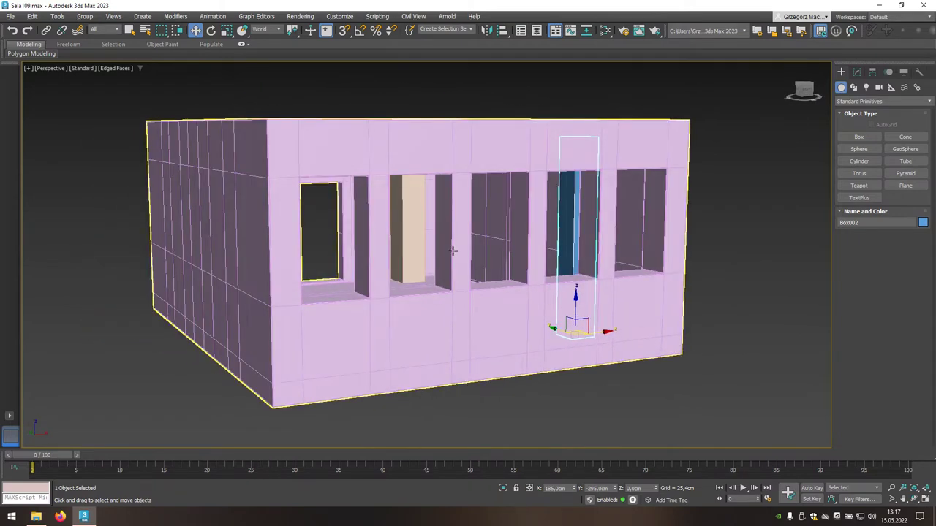
Step: Isolate the two posts, frame the tan post Box001, and bring up its quad menu
left_click(414, 235, "ctrl")
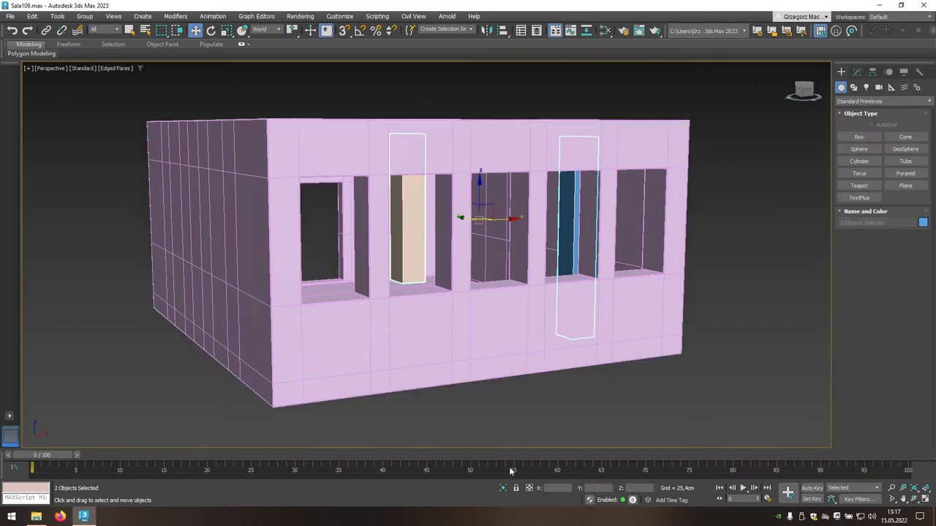
left_click(503, 489)
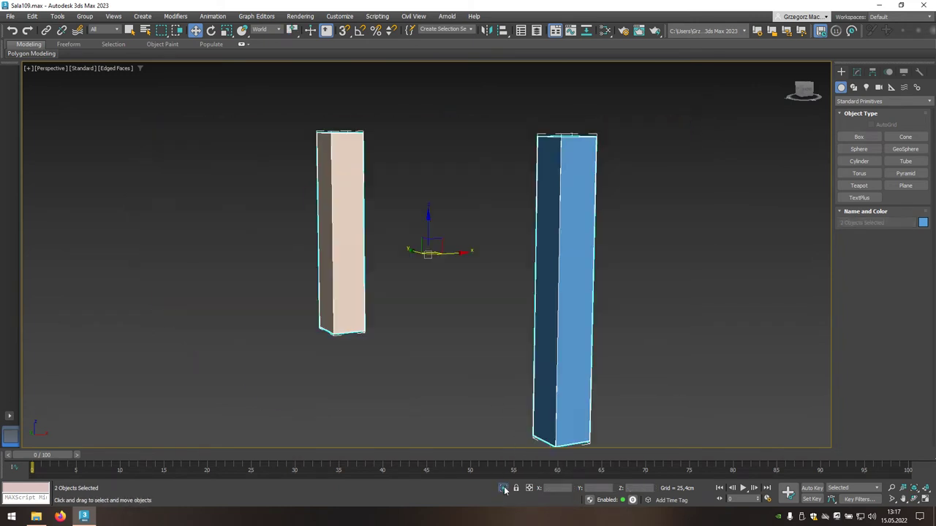
middle_click_drag(636, 417, 667, 407, "alt")
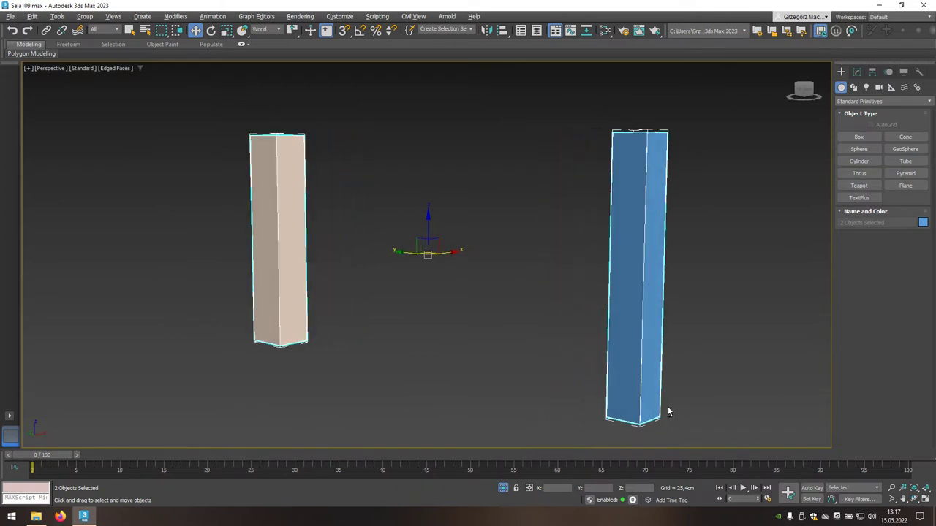
left_click(288, 228)
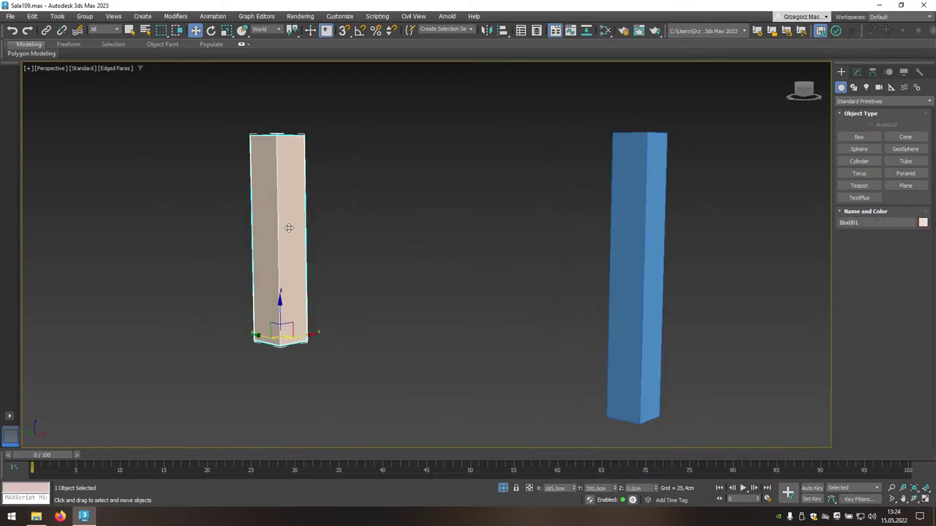
key("z")
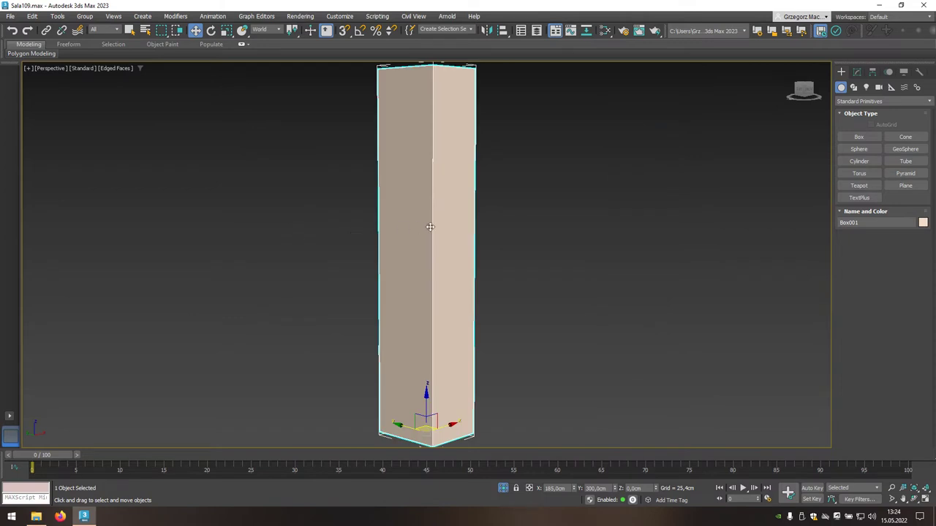
right_click(454, 222)
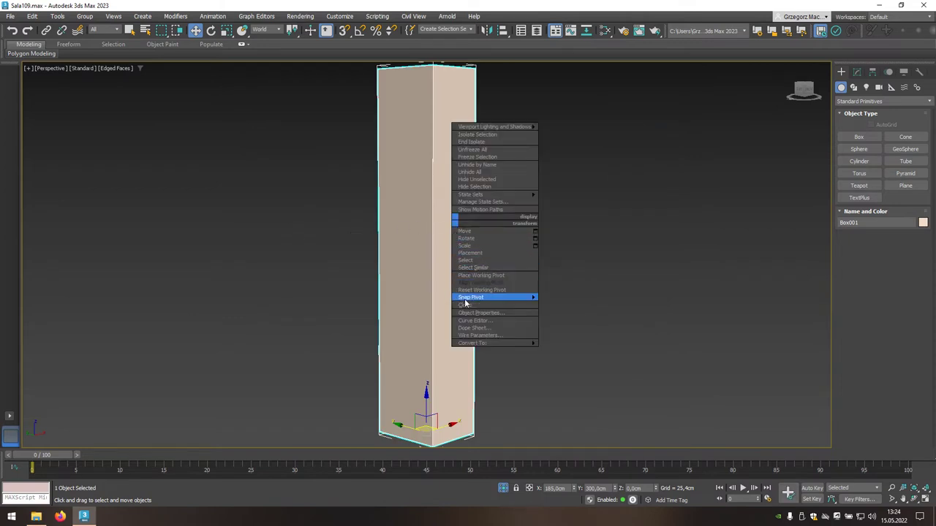
mouse_move(483, 343)
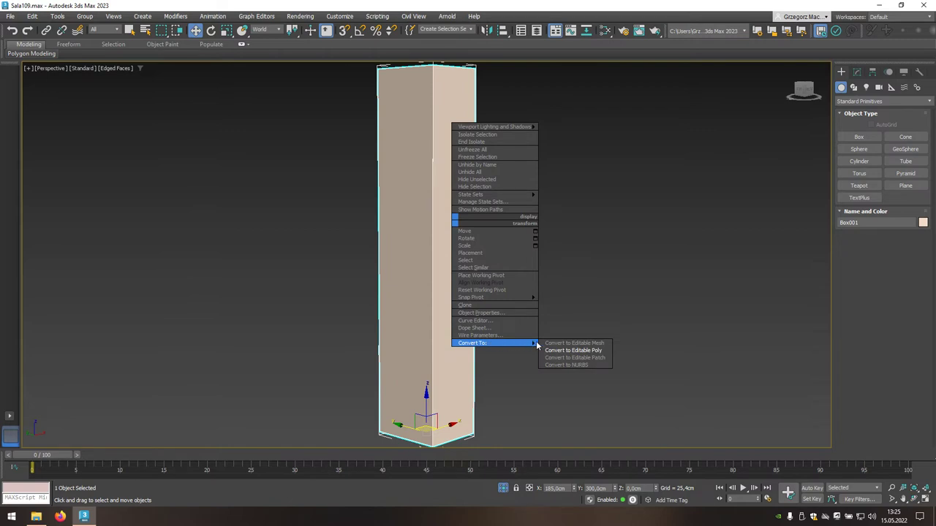
Step: Convert Box001 to Editable Poly and connect its four vertical edges with 2 horizontal loops
left_click(605, 356)
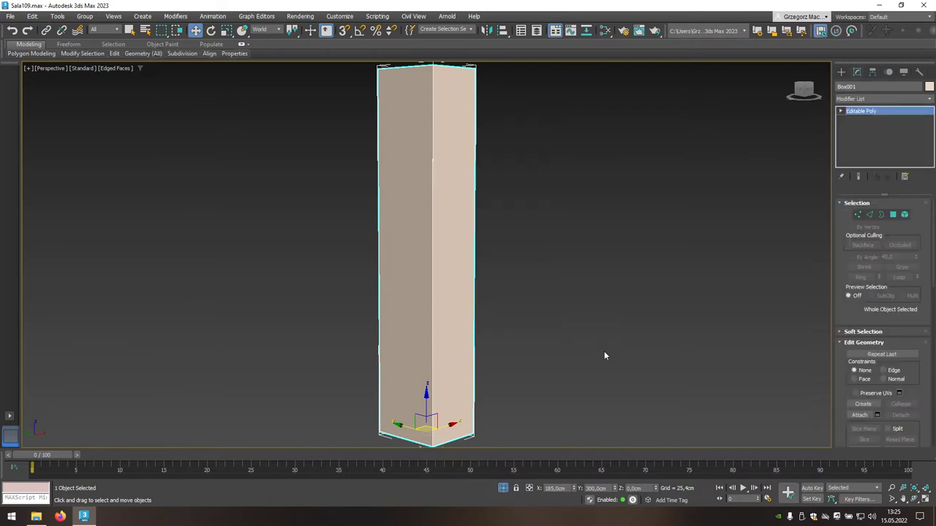
left_click(869, 215)
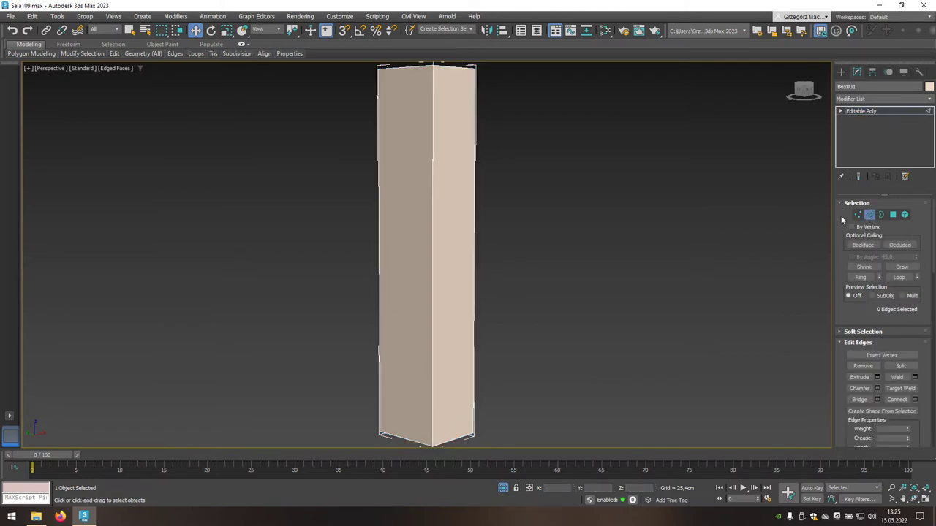
left_click_drag(491, 235, 337, 268)
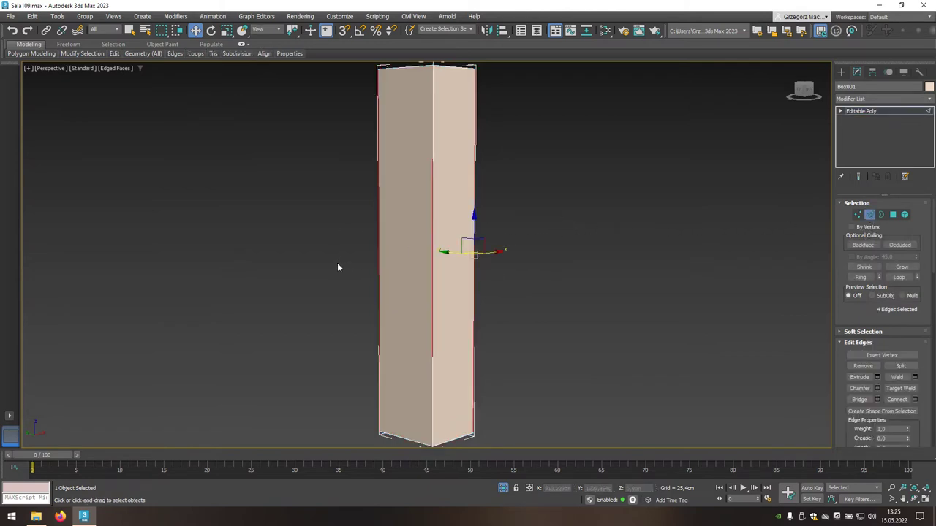
left_click(916, 400)
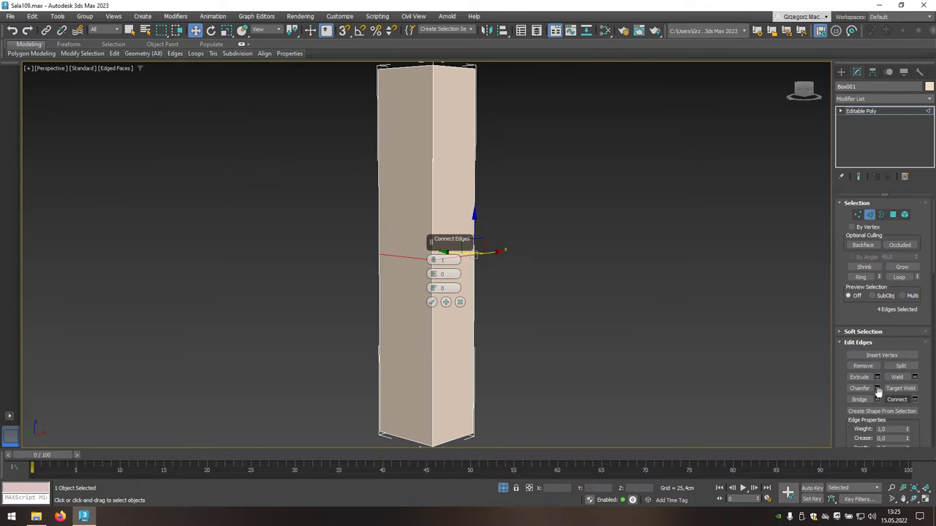
left_click(433, 259)
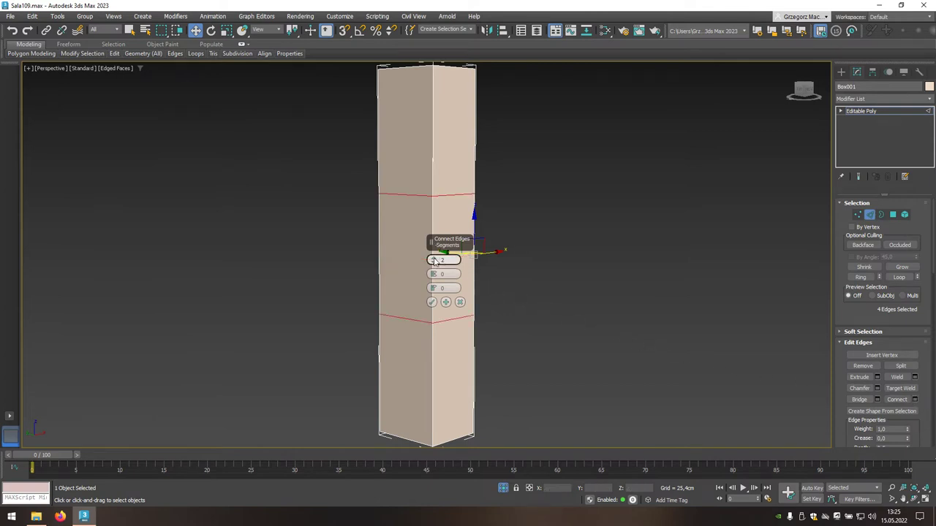
left_click(432, 303)
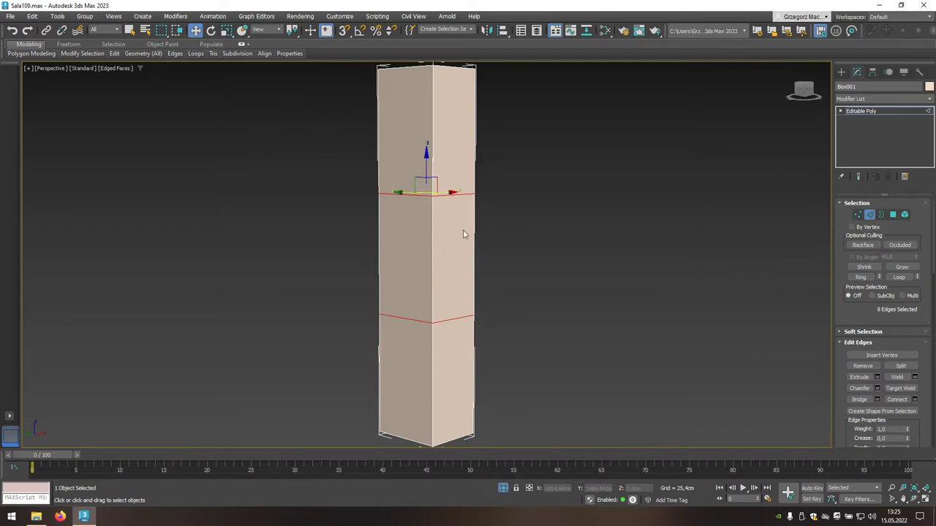
Step: Raise the upper edge loop to Z 295 cm and the lower loop to Z 265 cm
double_click(466, 194)
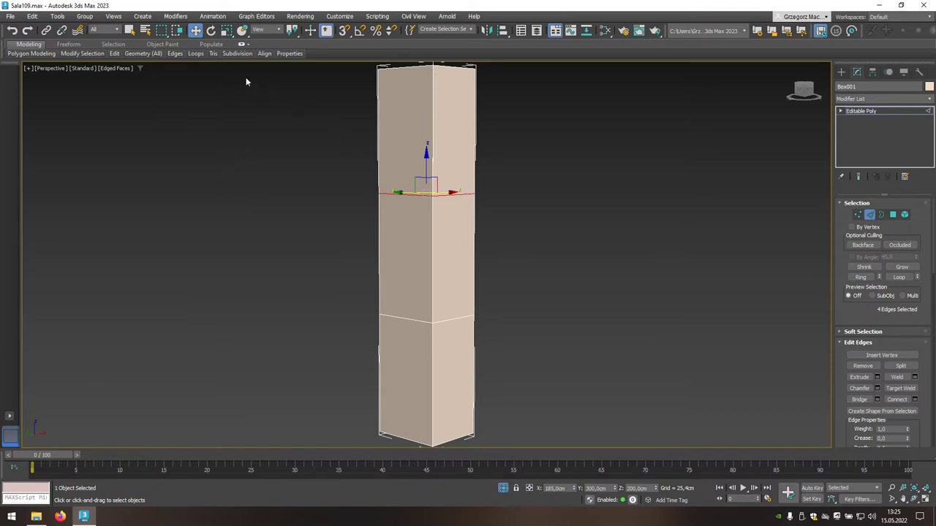
right_click(196, 32)
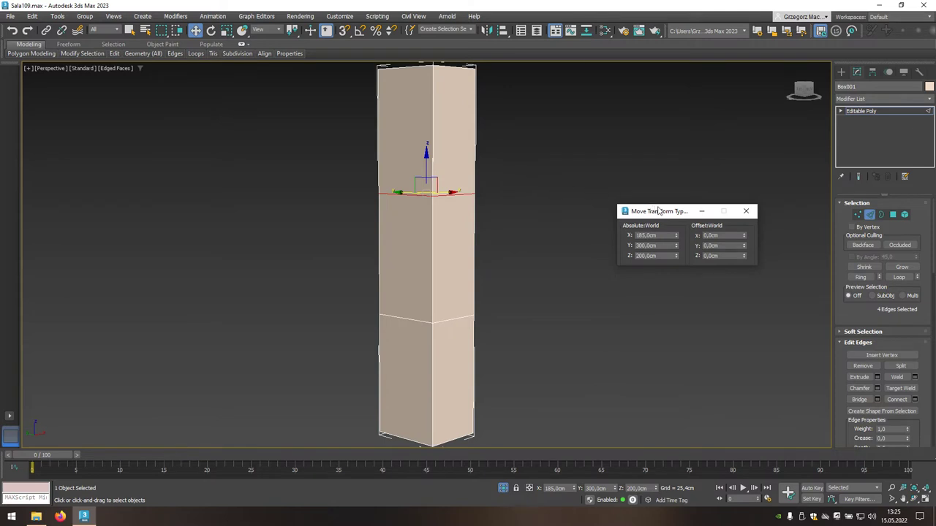
left_click_drag(662, 213, 617, 232)
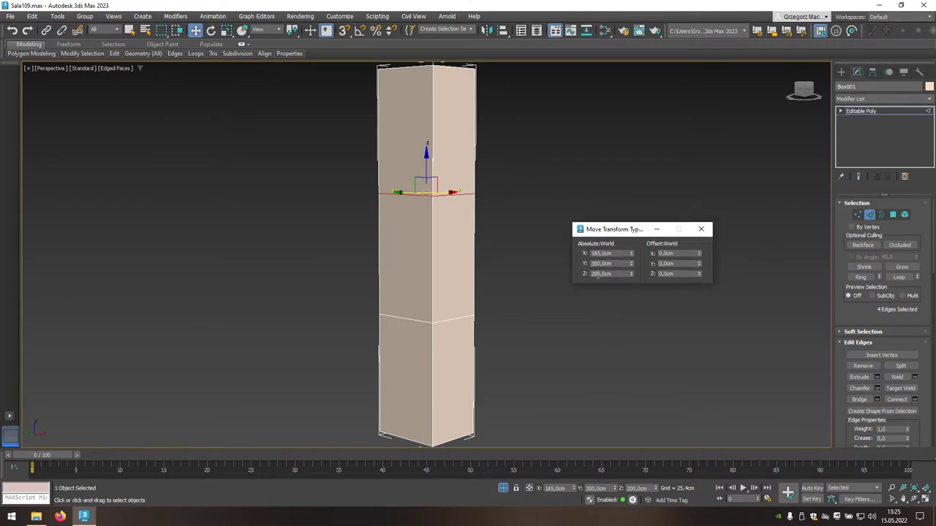
left_click_drag(614, 273, 582, 273)
type("295")
key("Return")
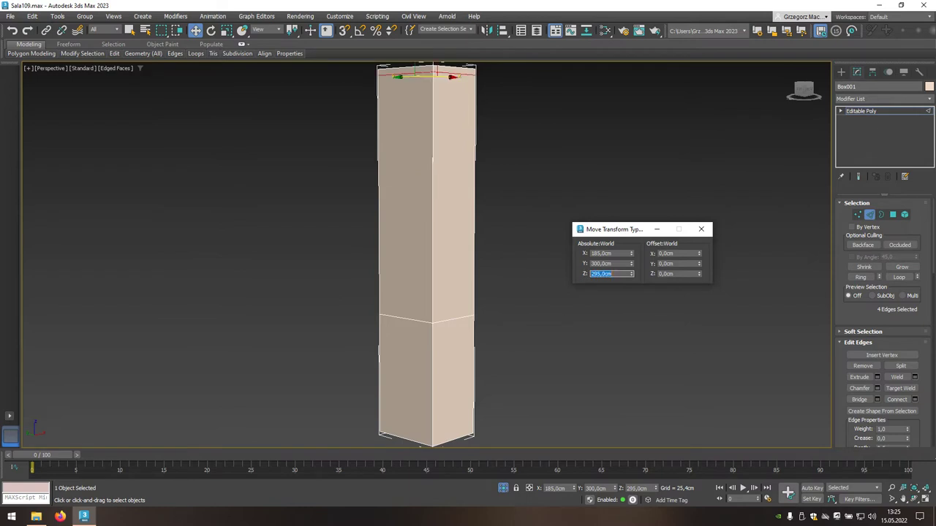
double_click(461, 318)
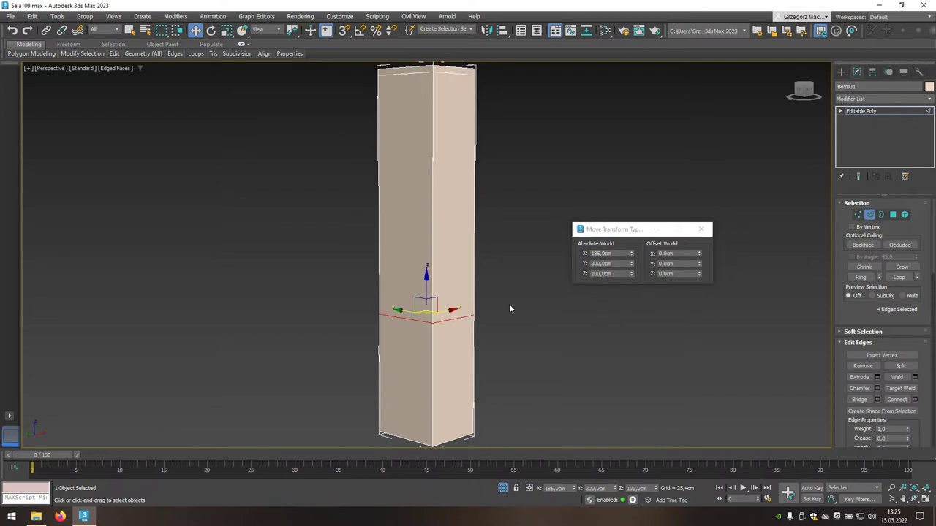
left_click(613, 274)
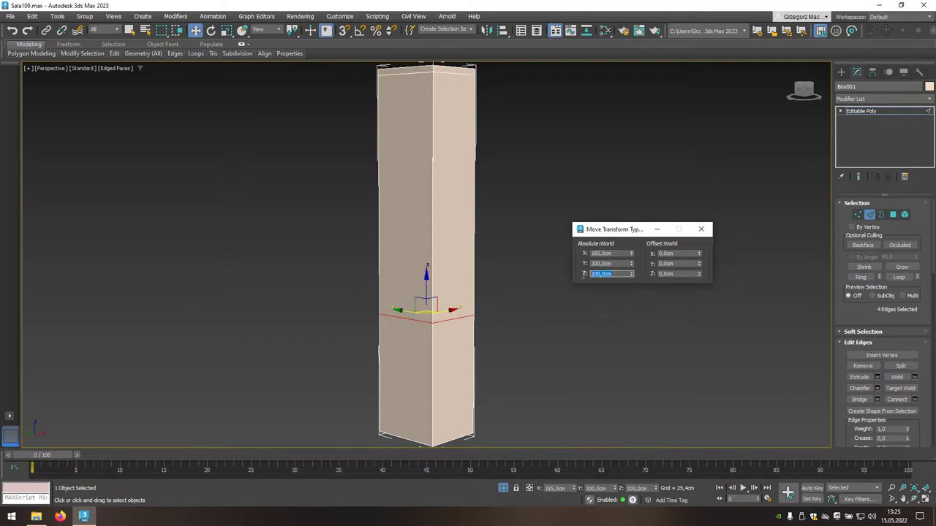
type("265")
key("Return")
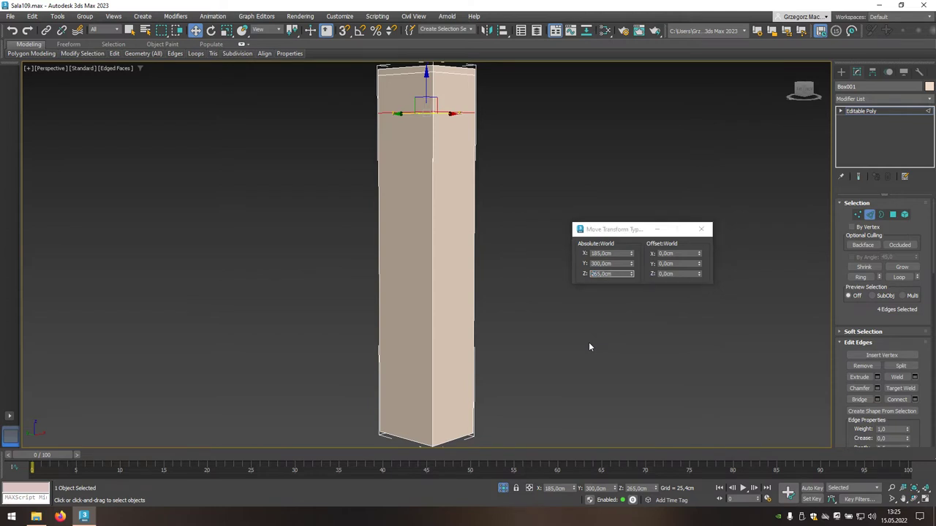
middle_click_drag(590, 347, 557, 355, "alt")
scroll(549, 351, "down", 3)
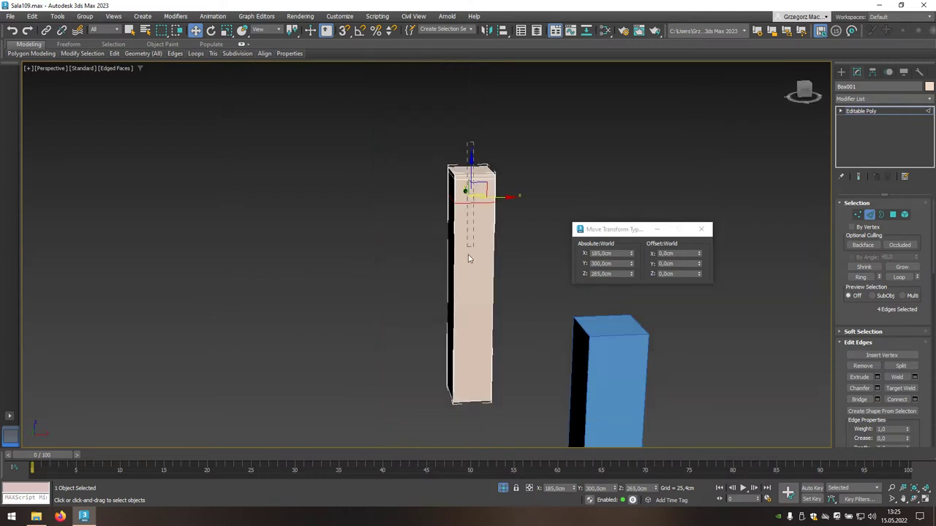
Step: Connect the horizontal edge ring into vertical loops and move the first to X 173 cm
left_click(472, 404, "ctrl")
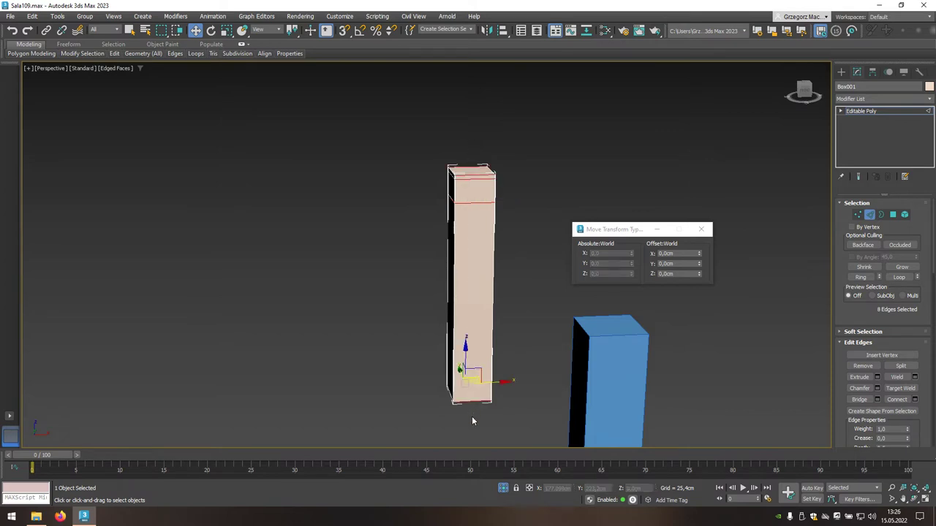
left_click(898, 400)
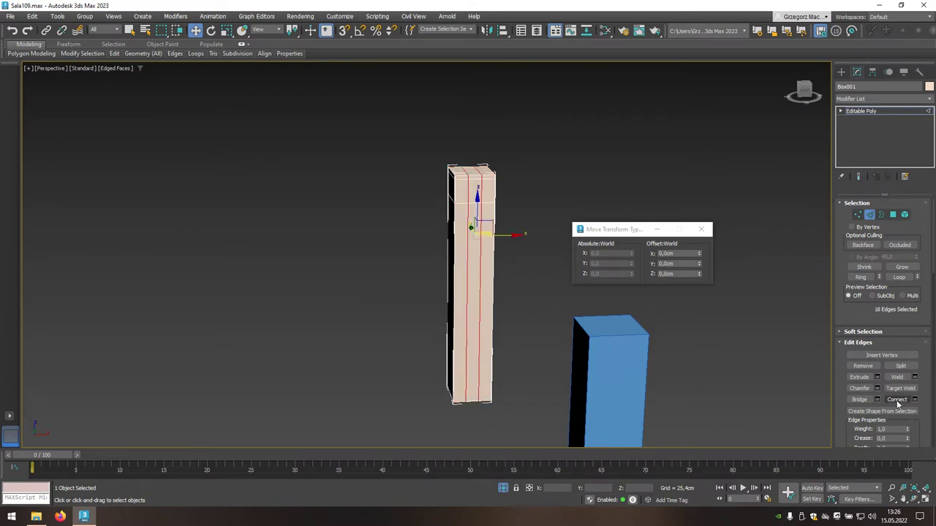
double_click(467, 285)
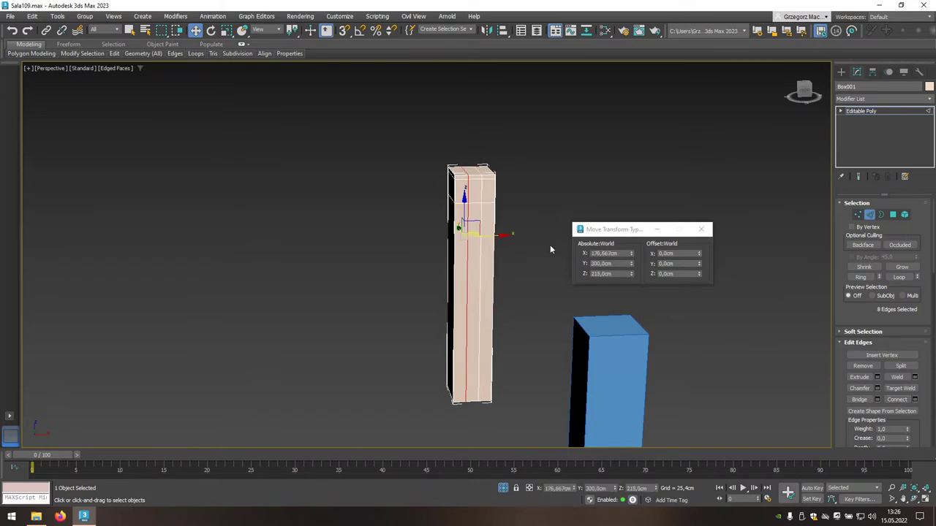
left_click_drag(623, 253, 585, 253)
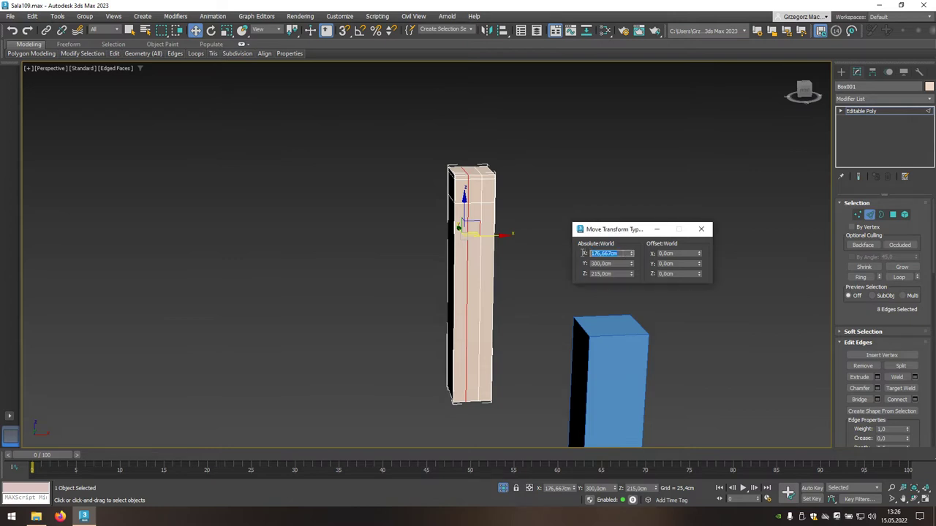
type("173")
key("Return")
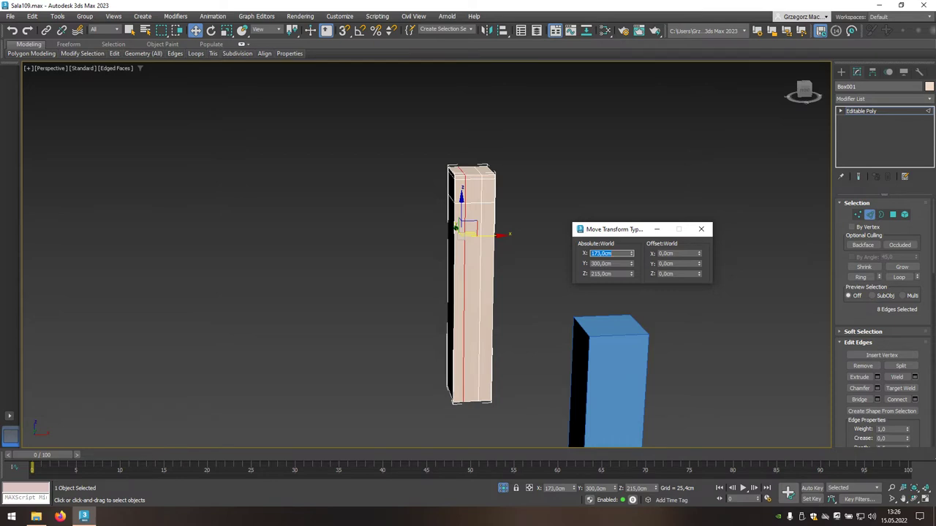
Step: Move the other vertical loop to X 198 cm and select the opposite face's horizontal edges
left_click_drag(465, 213, 481, 214)
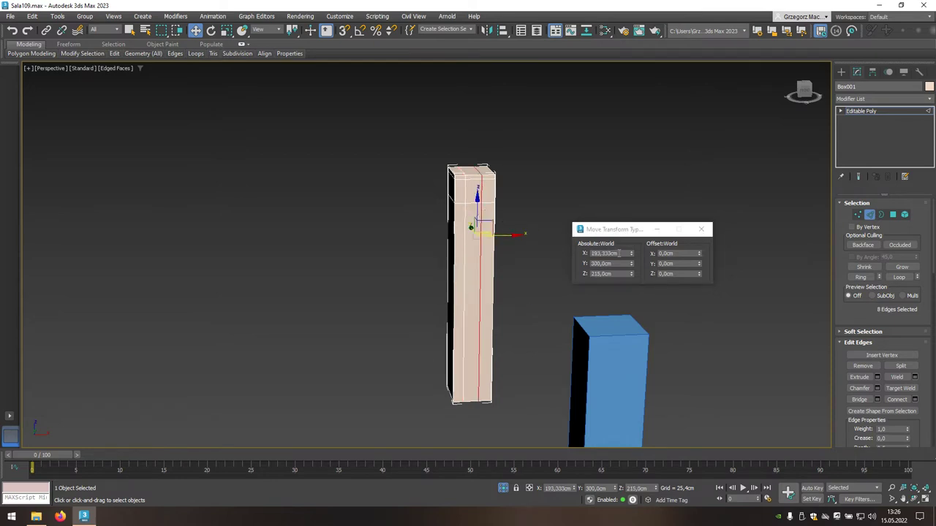
left_click(592, 253)
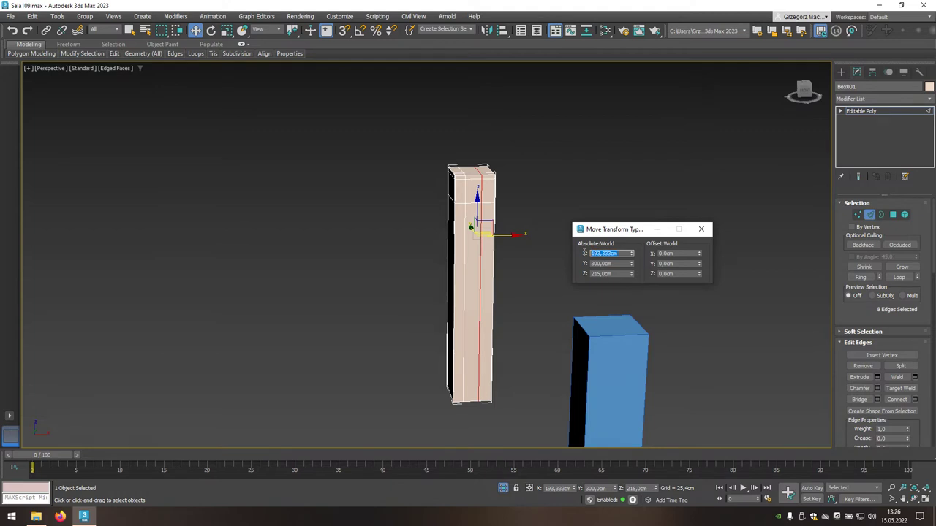
type("198")
key("Return")
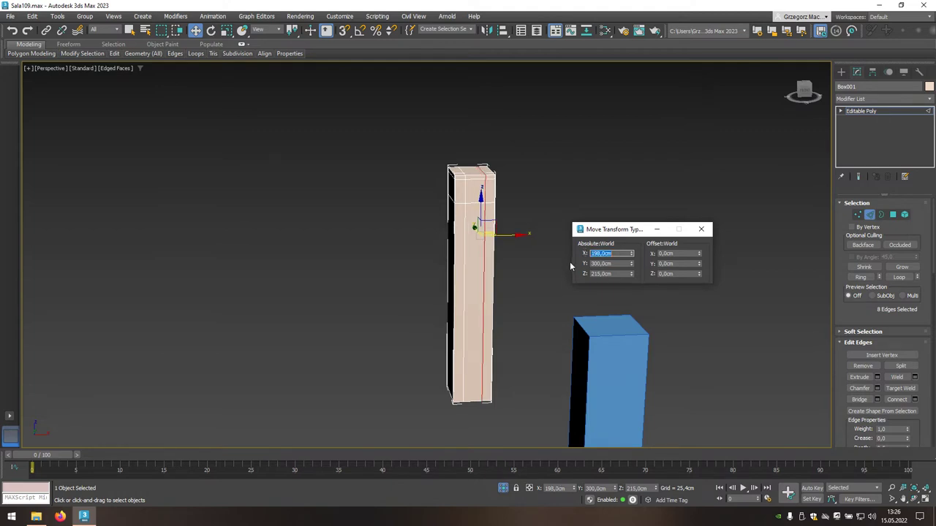
middle_click_drag(545, 283, 624, 283, "alt")
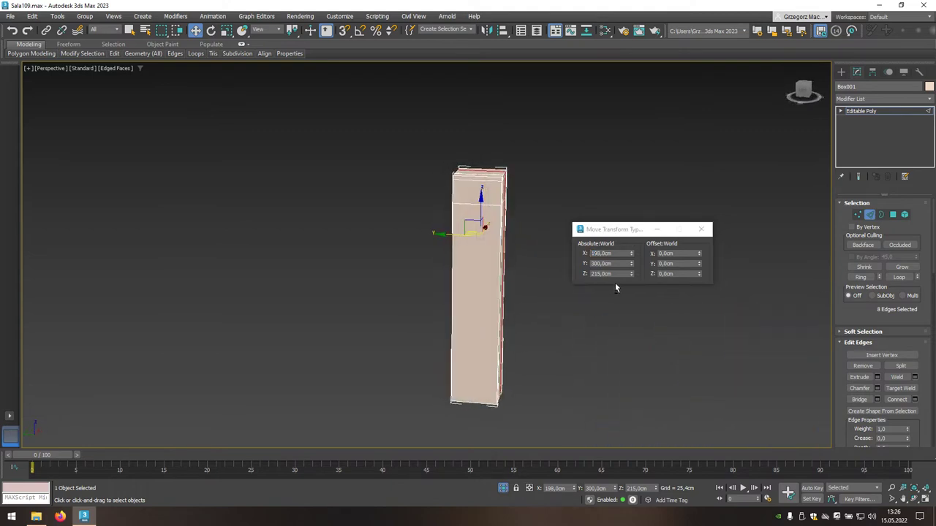
left_click_drag(489, 147, 481, 442)
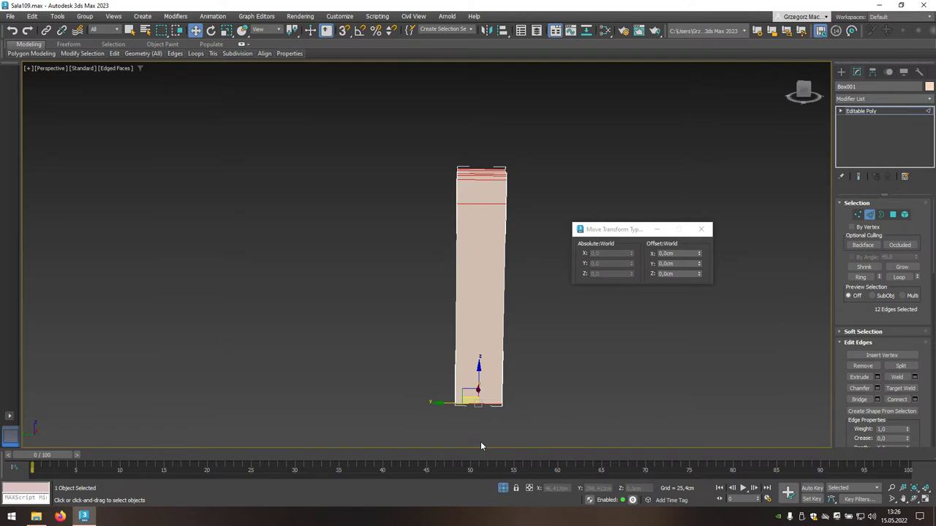
Step: Connect the side face's edges with a single vertical loop placed at Y 290 cm
left_click(914, 402)
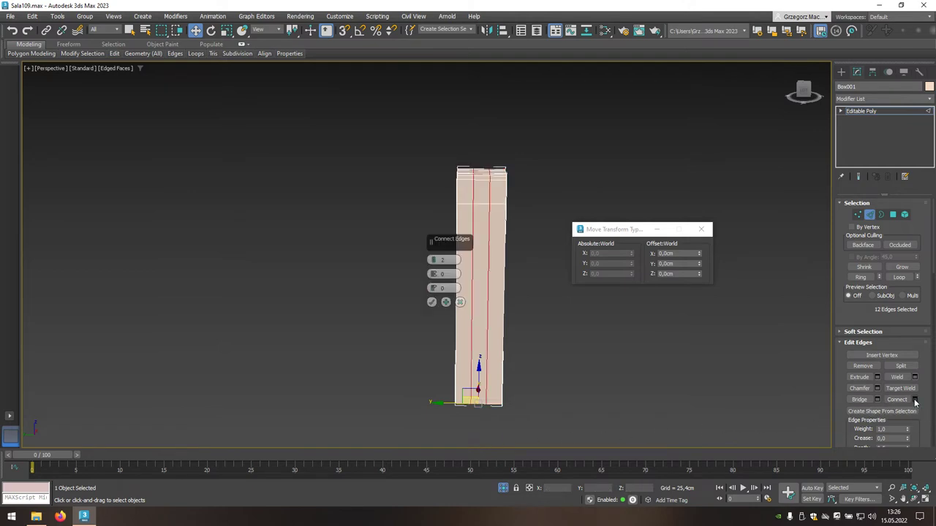
left_click(434, 264)
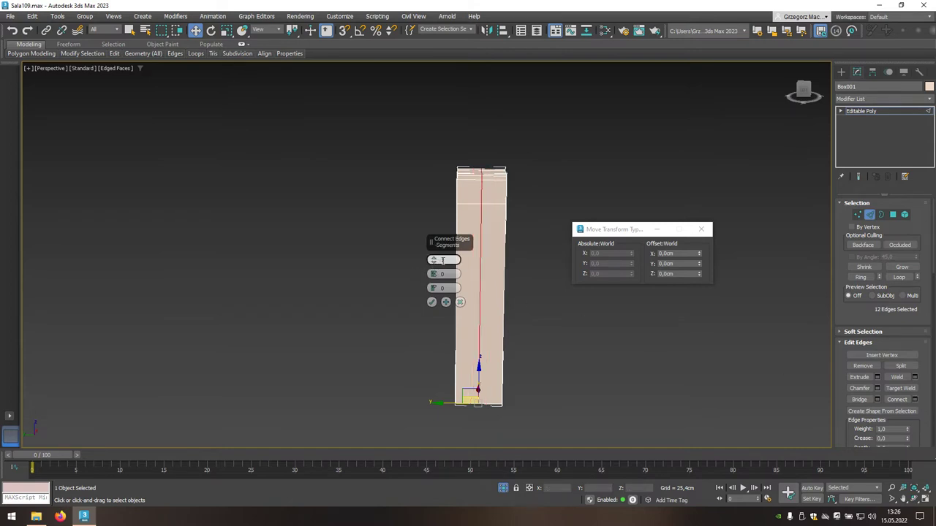
left_click(432, 302)
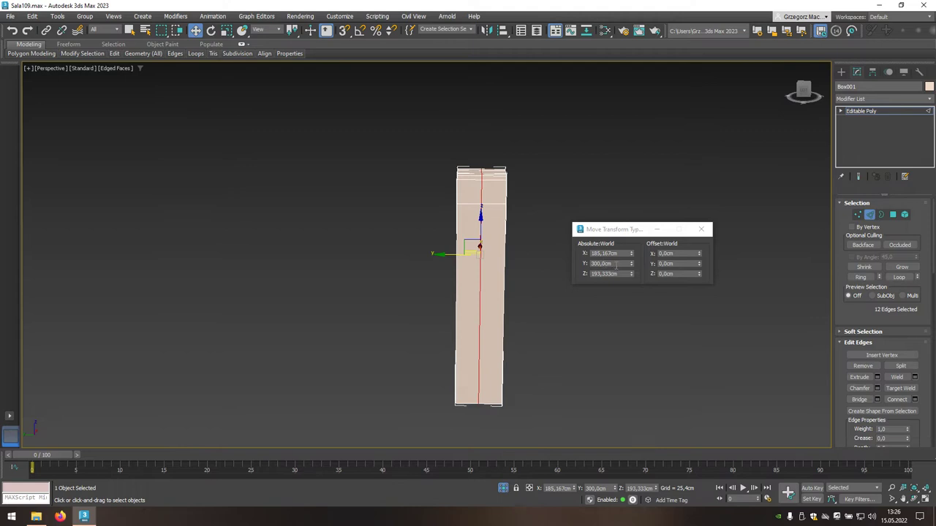
left_click_drag(617, 265, 586, 266)
type("290")
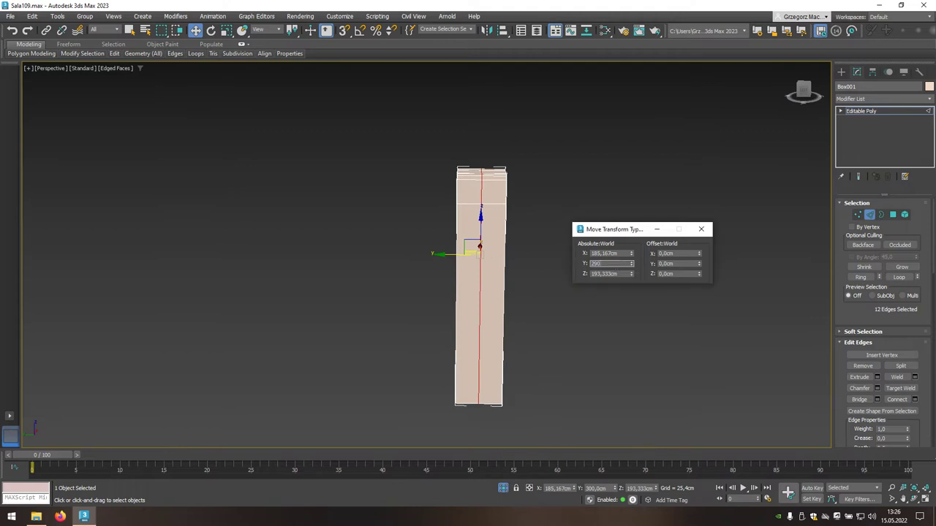
key("Return")
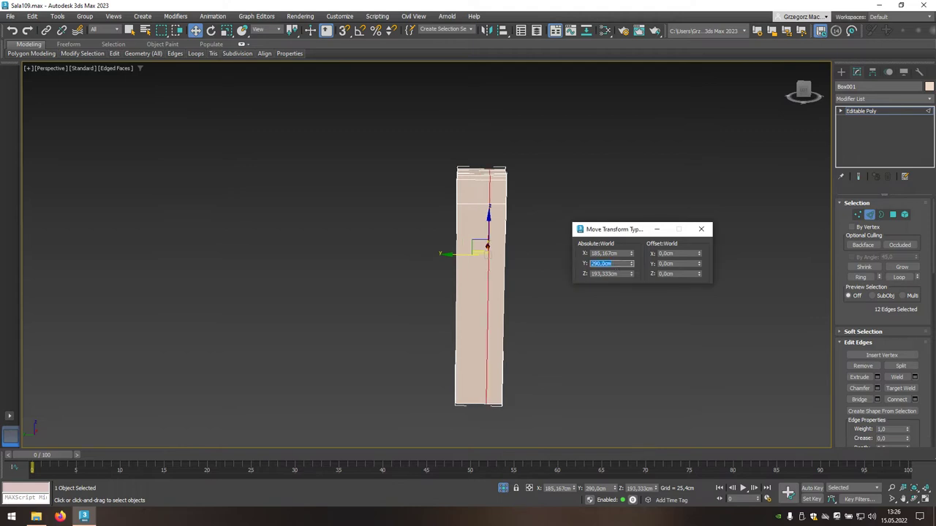
middle_click_drag(558, 333, 509, 335, "alt")
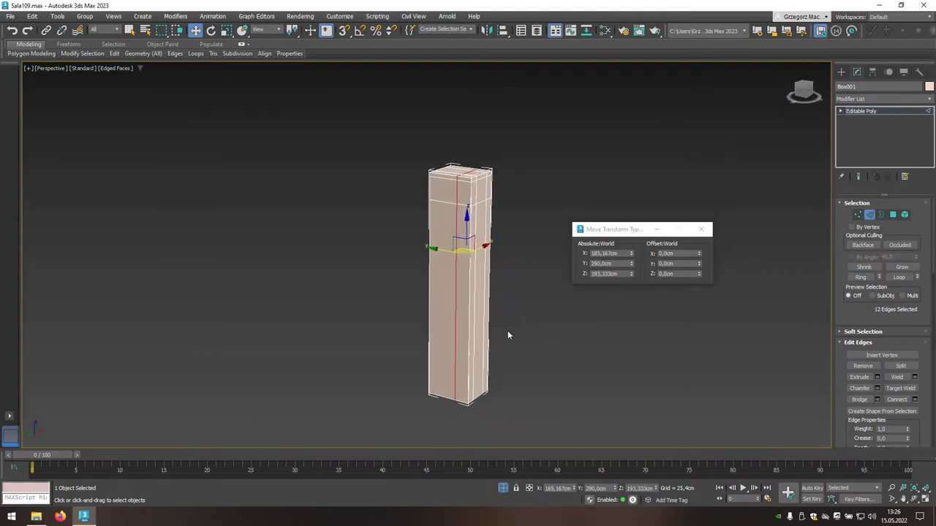
Step: Select and frame the blue Box002, convert it to Editable Poly, and enter Edge mode
left_click(870, 215)
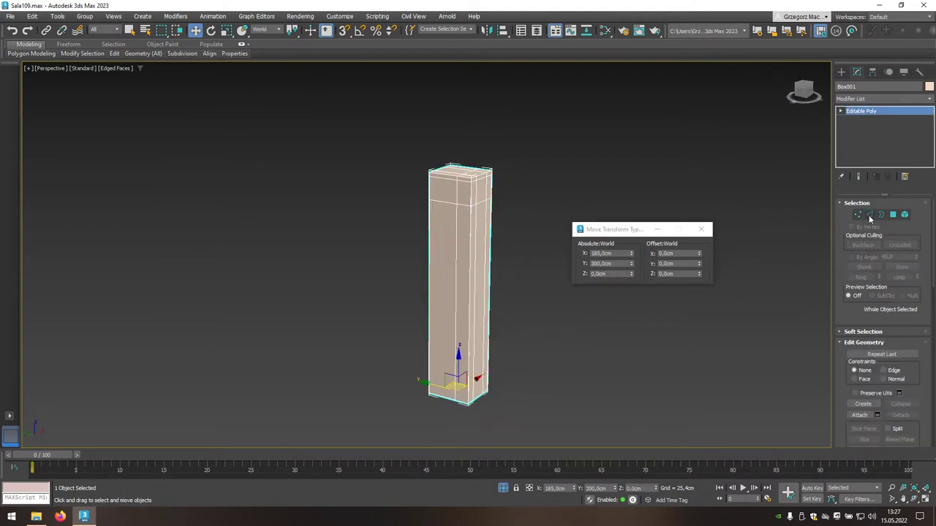
mouse_move(683, 352)
middle_mouse_down()
mouse_move(517, 322)
mouse_move(533, 330)
middle_mouse_up()
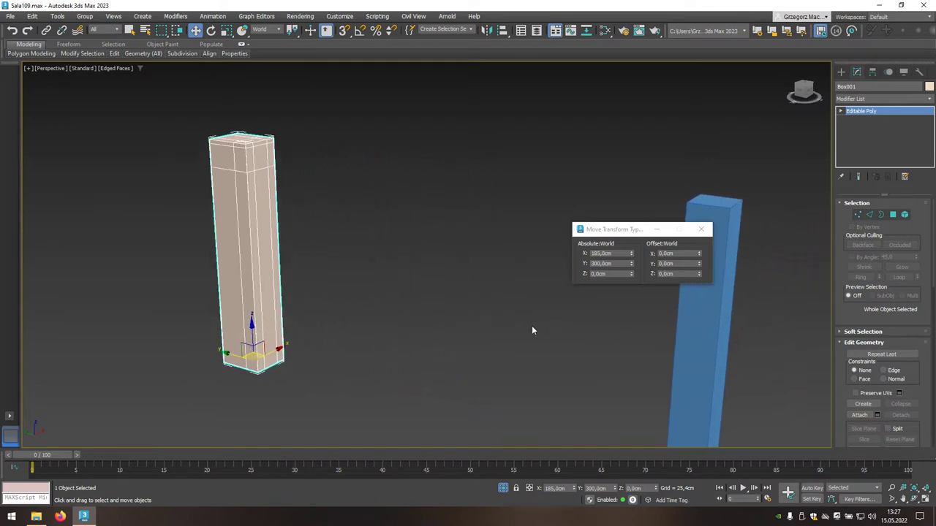
left_click(689, 340)
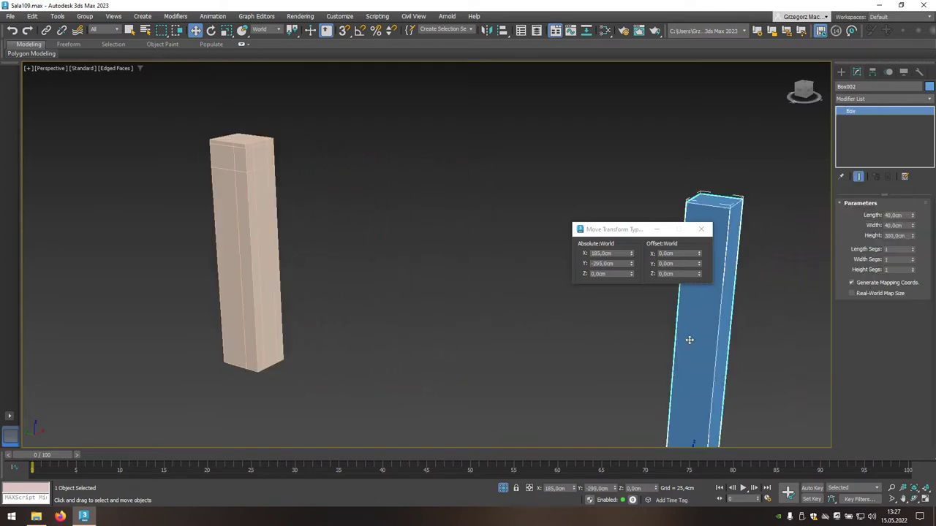
key("z")
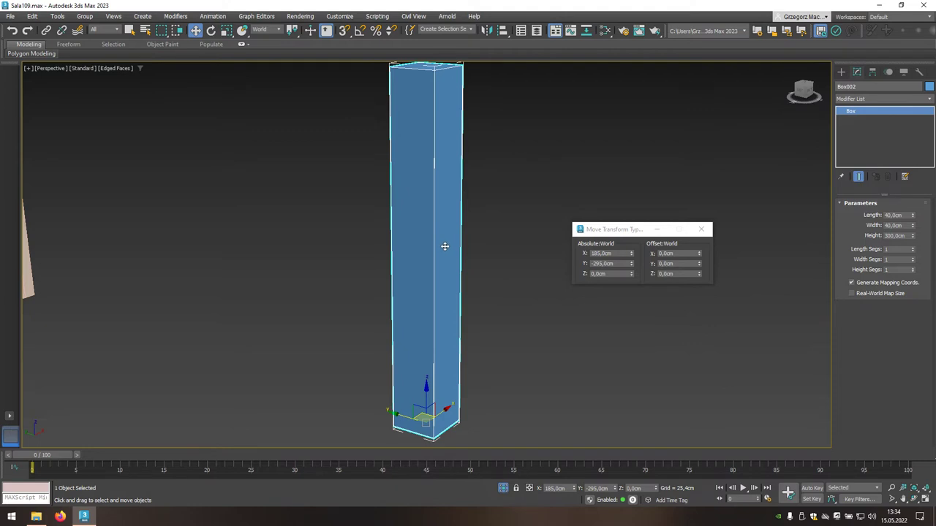
right_click(444, 247)
mouse_move(464, 366)
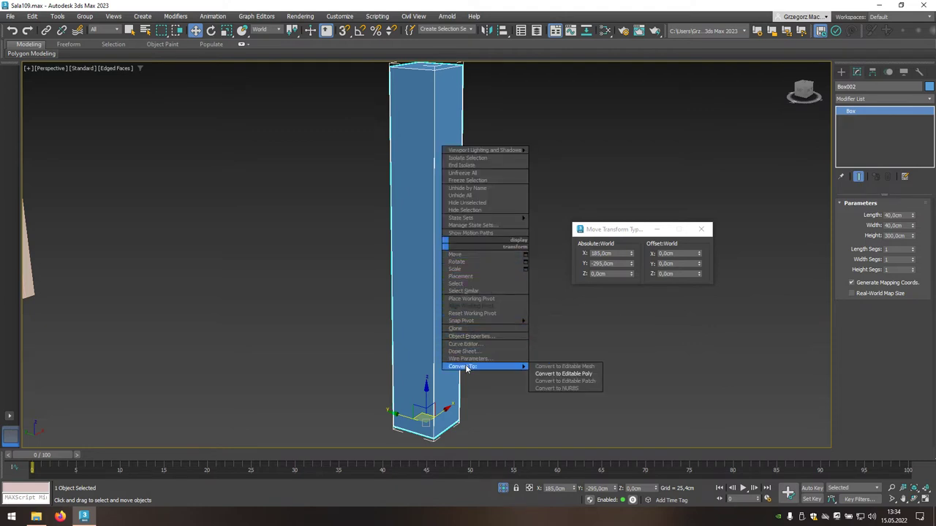
left_click(594, 377)
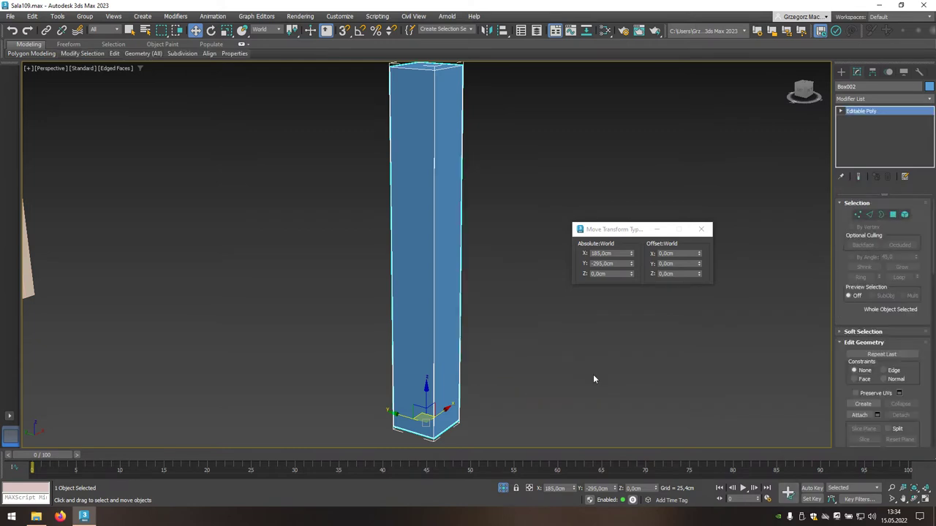
left_click(871, 215)
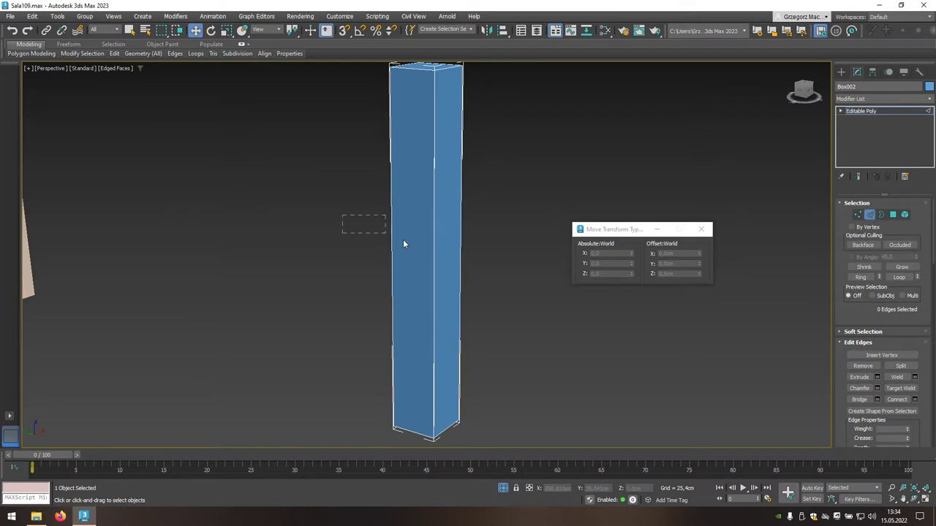
Step: Connect Box002's four vertical edges with 2 horizontal edge loops
left_click_drag(403, 244, 502, 268)
middle_click_drag(501, 312, 571, 316, "alt")
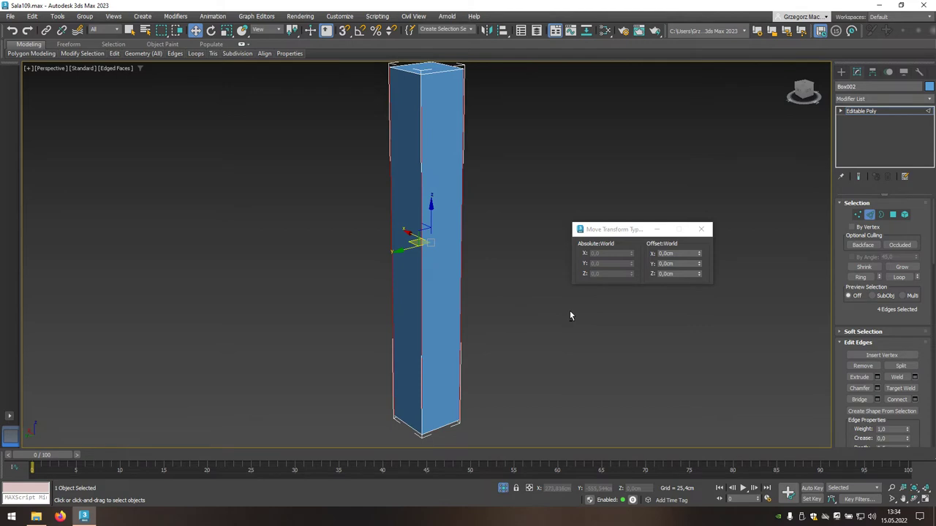
left_click(915, 401)
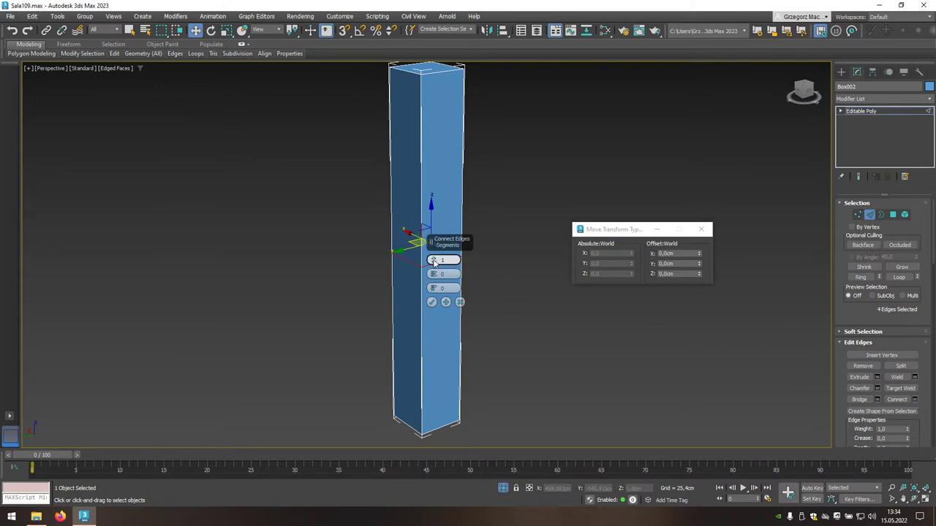
left_click_drag(434, 261, 434, 258)
left_click(431, 302)
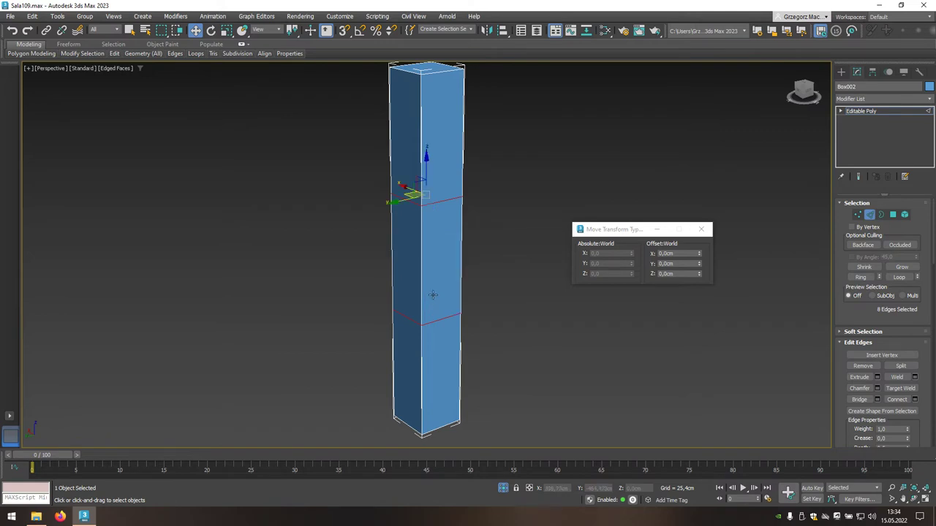
double_click(443, 203)
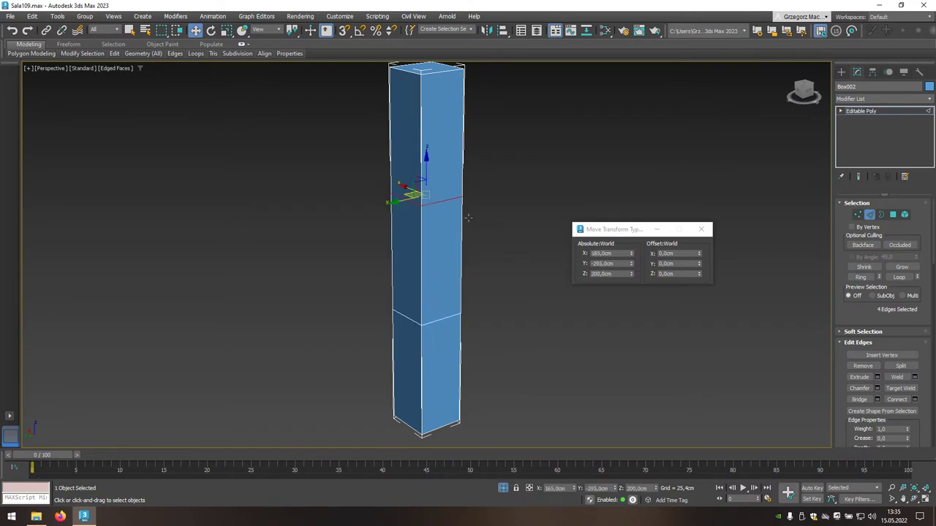
Step: Set the new horizontal loops' heights to Z 295 cm and Z 285 cm
left_click(615, 275)
left_click_drag(615, 275, 580, 273)
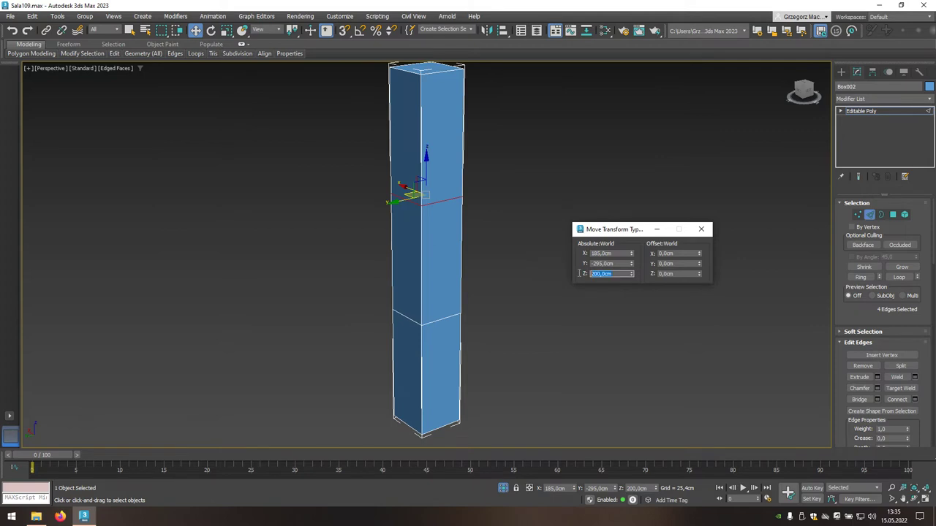
type("295")
key("Return")
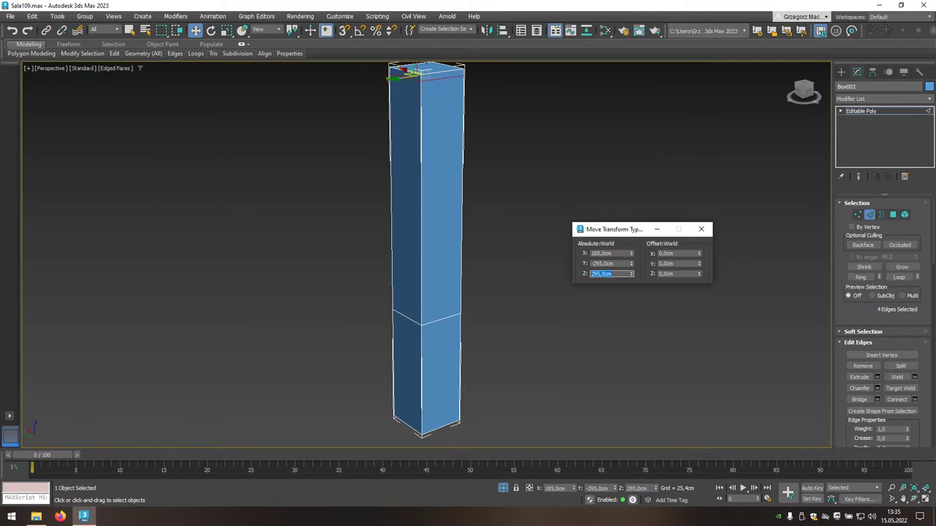
type("100")
key("Return")
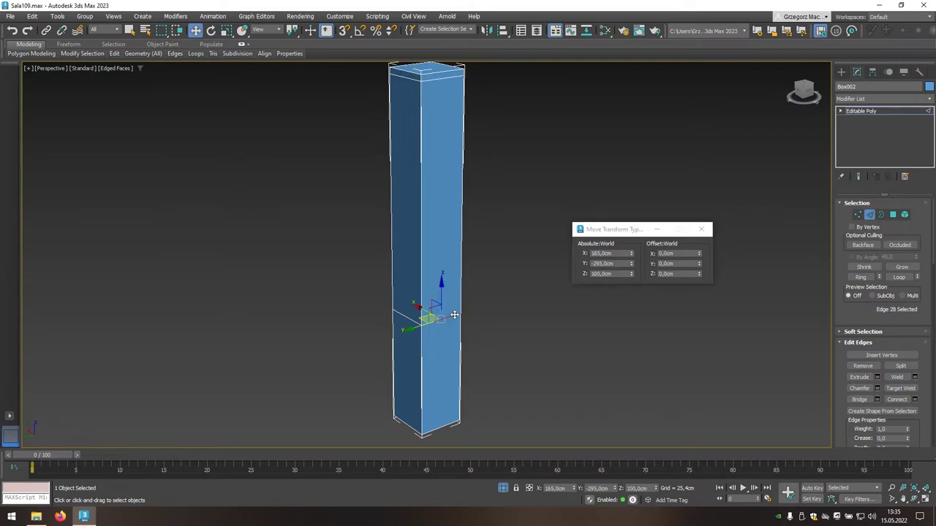
left_click(601, 274)
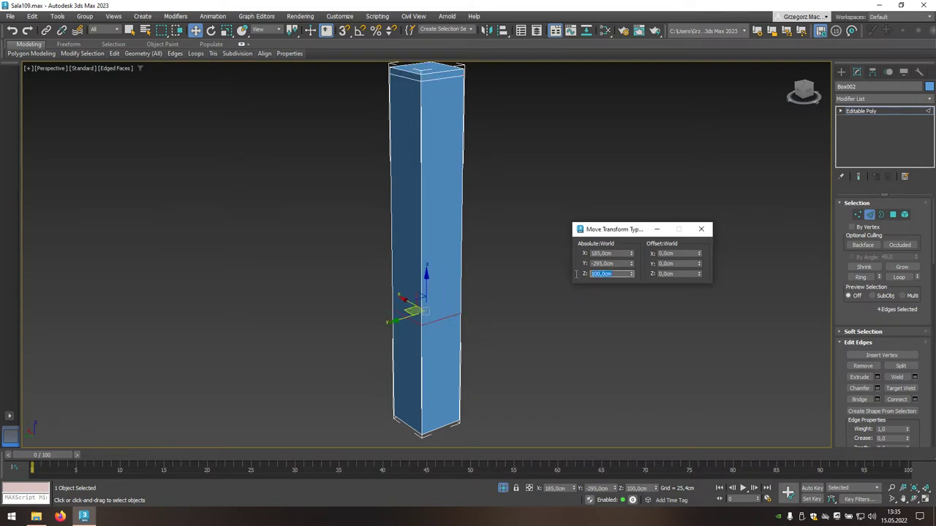
type("285")
key("Return")
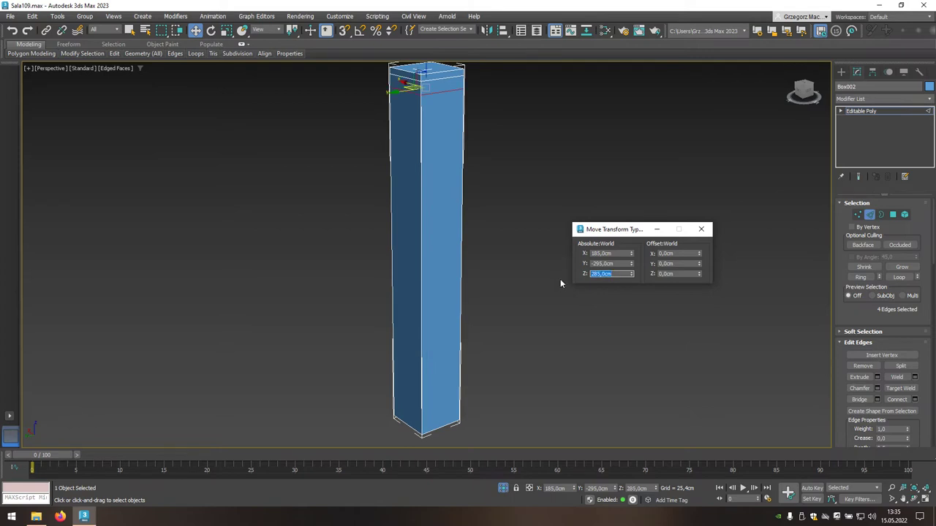
mouse_move(515, 296)
middle_mouse_down("alt")
mouse_move(564, 298)
mouse_move(534, 297)
mouse_move(525, 277)
middle_mouse_up("alt")
scroll(533, 292, "down", 2)
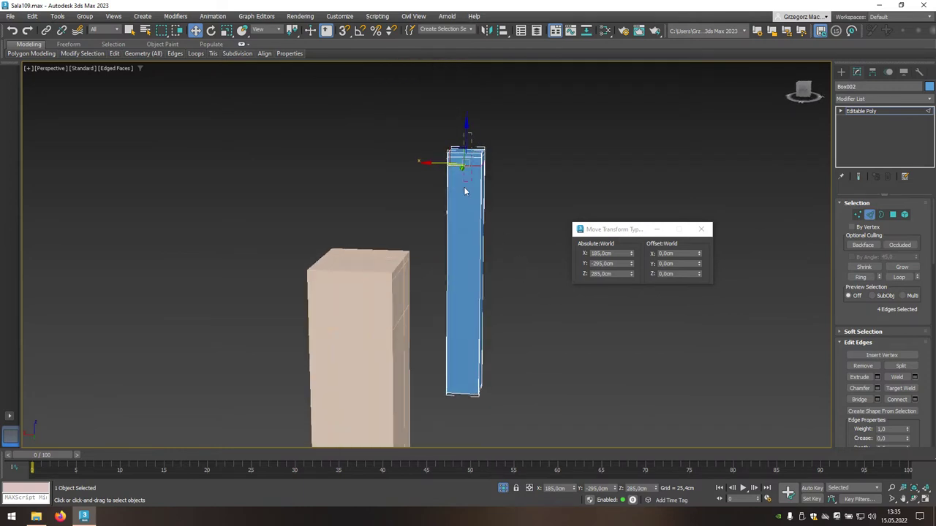
Step: Add the bottom loop and connect the column's loops with vertical edges along its length
double_click(461, 407, "ctrl")
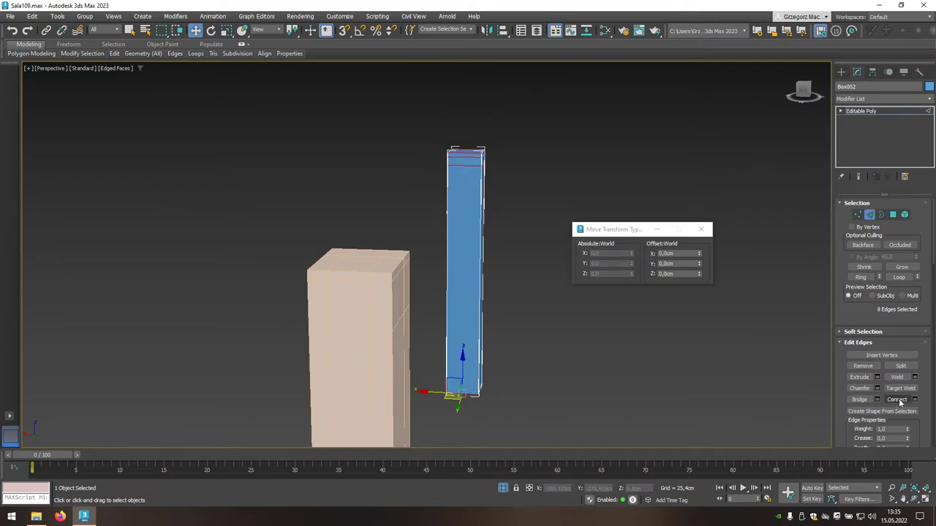
left_click(897, 400)
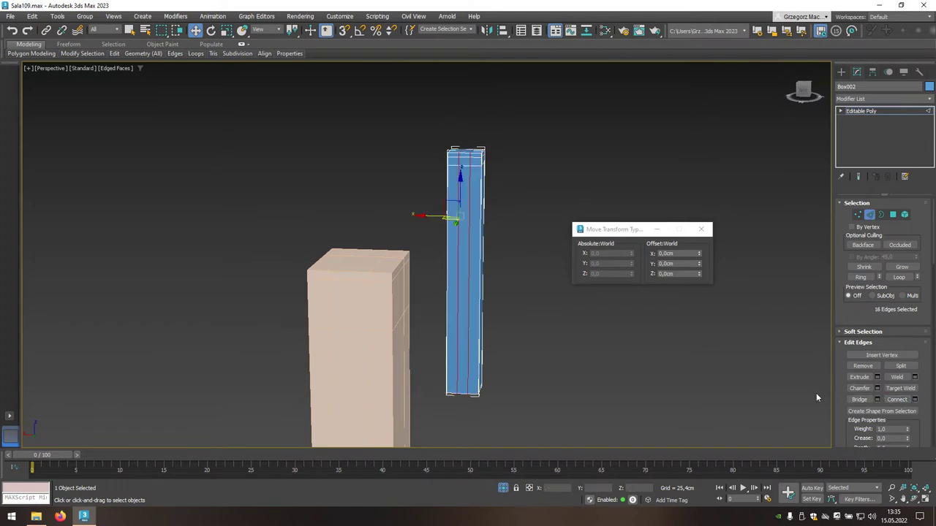
mouse_move(565, 349)
middle_mouse_down("alt")
mouse_move(541, 361)
mouse_move(477, 328)
middle_mouse_up("alt")
scroll(477, 328, "up", 3)
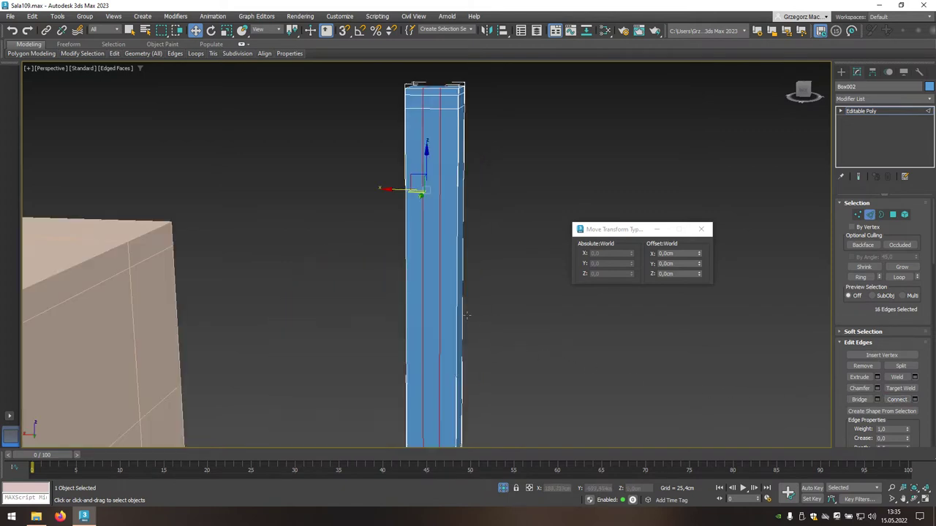
Step: Place one vertical edge loop at X 198 cm and close the type-in window
double_click(439, 290)
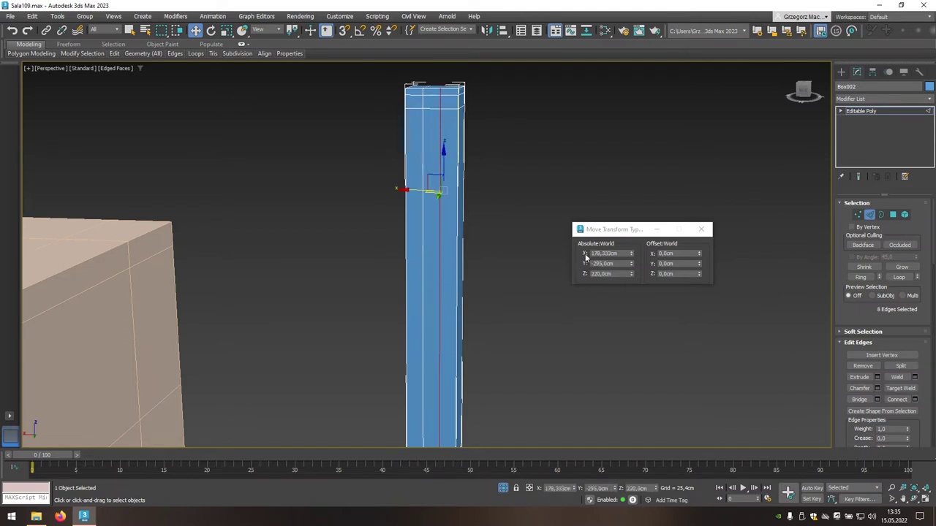
left_click(620, 253)
type("178")
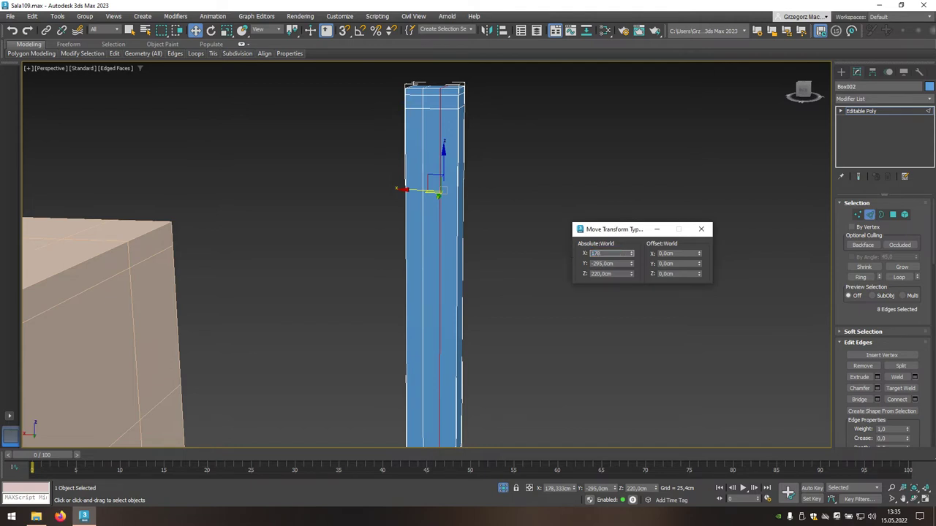
key("Return")
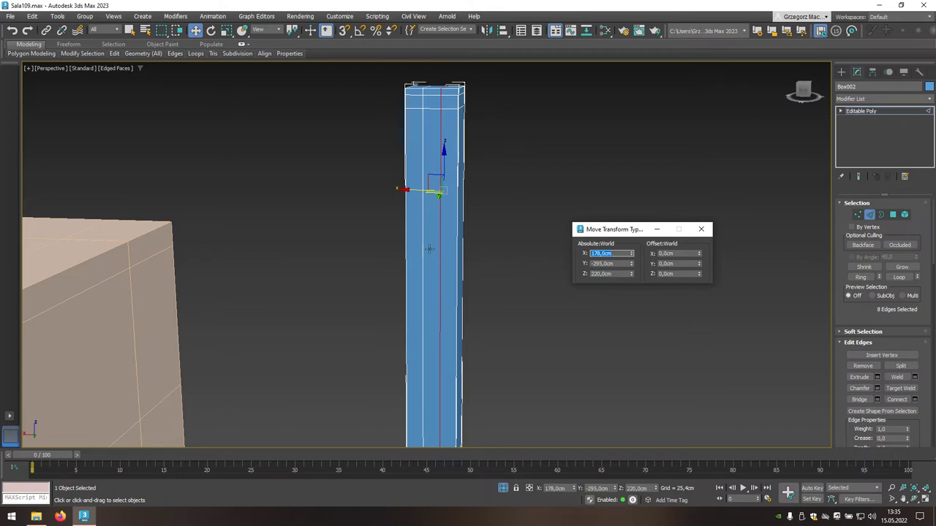
left_click_drag(429, 250, 423, 249)
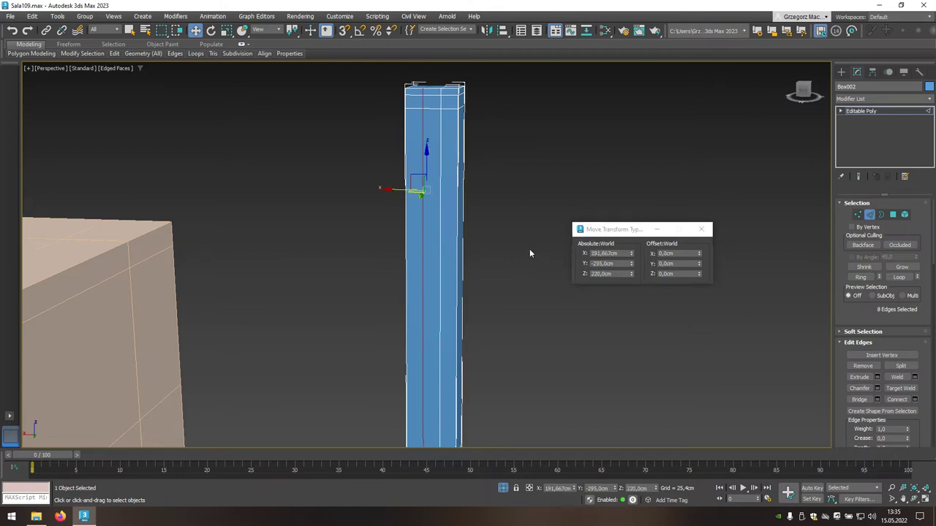
double_click(604, 253)
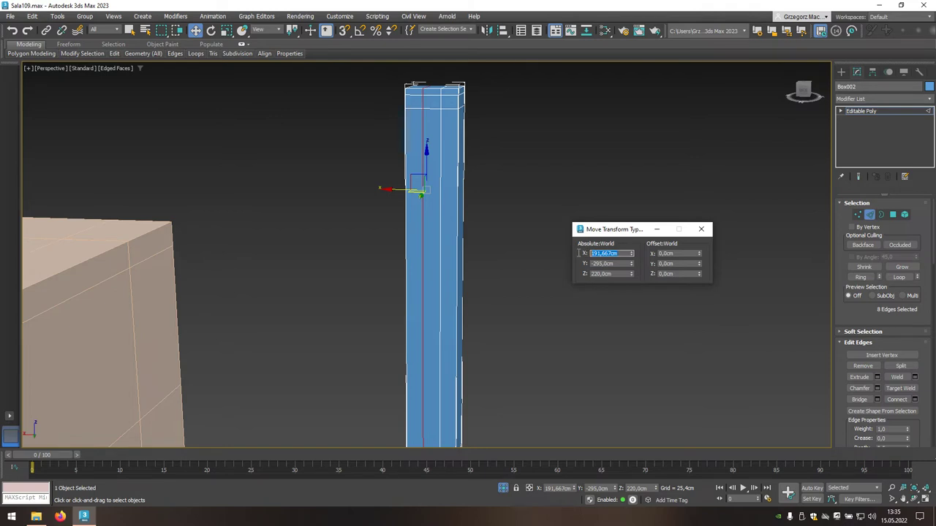
type("198")
key("Return")
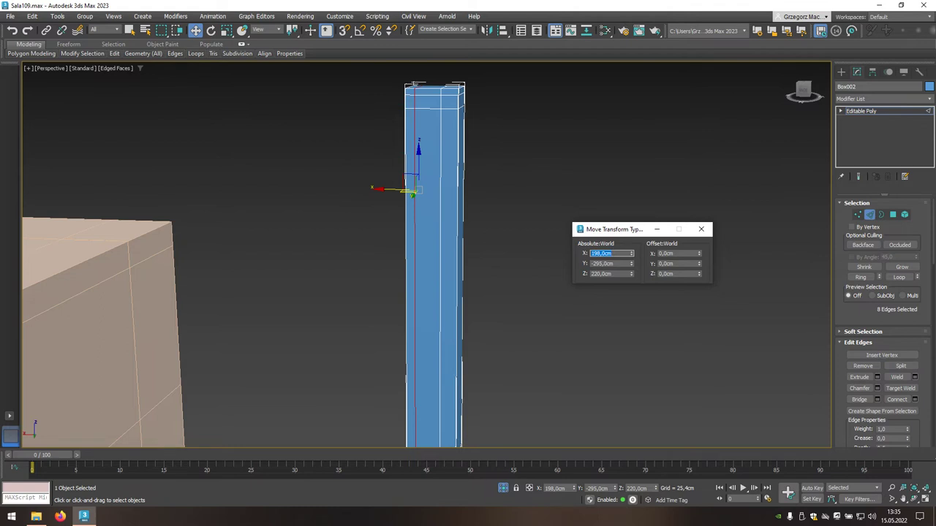
left_click(700, 229)
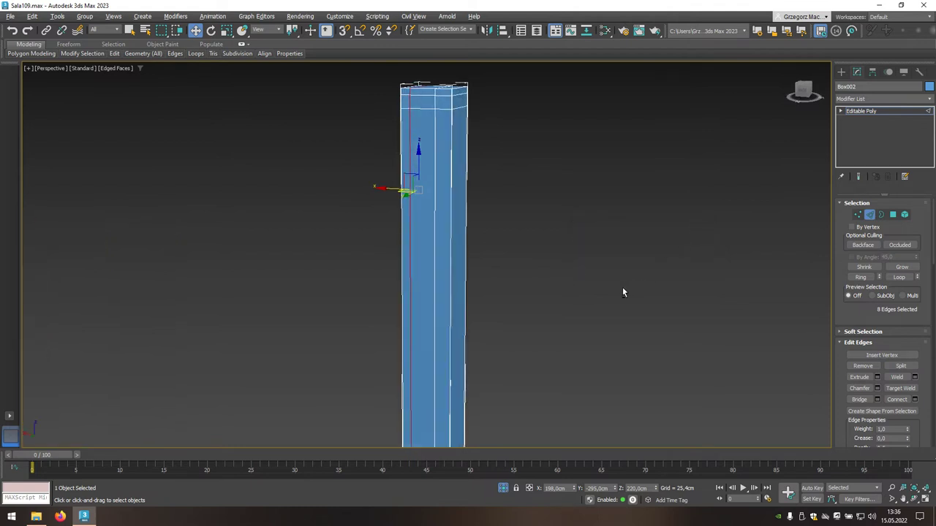
Step: Attach the beige post Box001 to the blue post, making Box002 a single Editable Poly
scroll(622, 291, "down", 3)
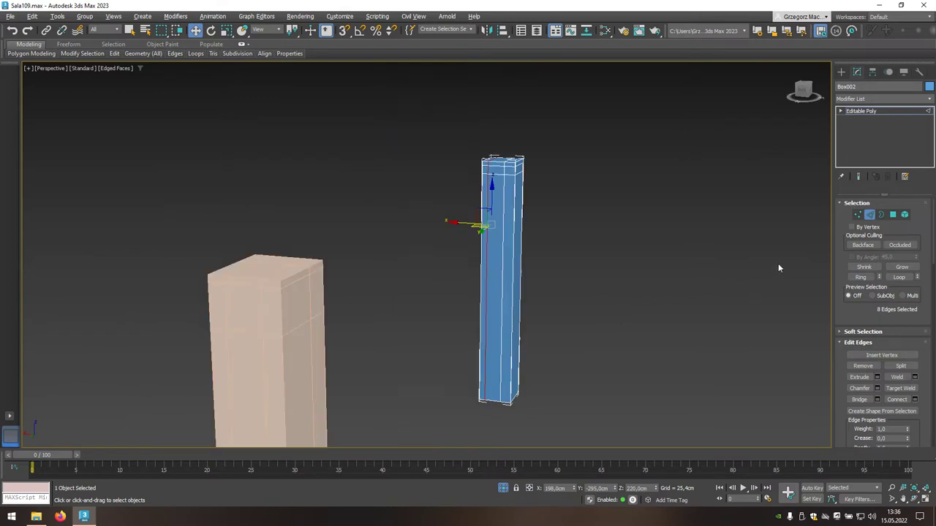
left_click(870, 215)
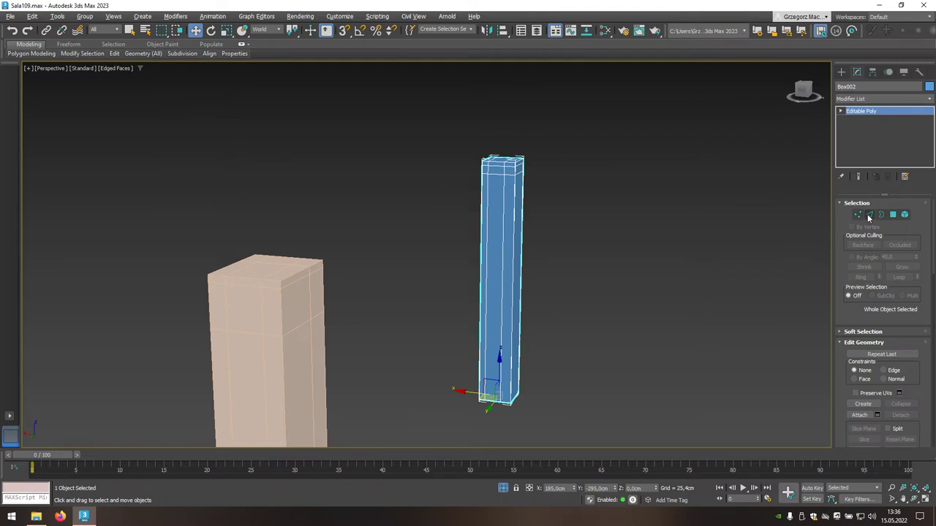
left_click(860, 415)
left_click(305, 292)
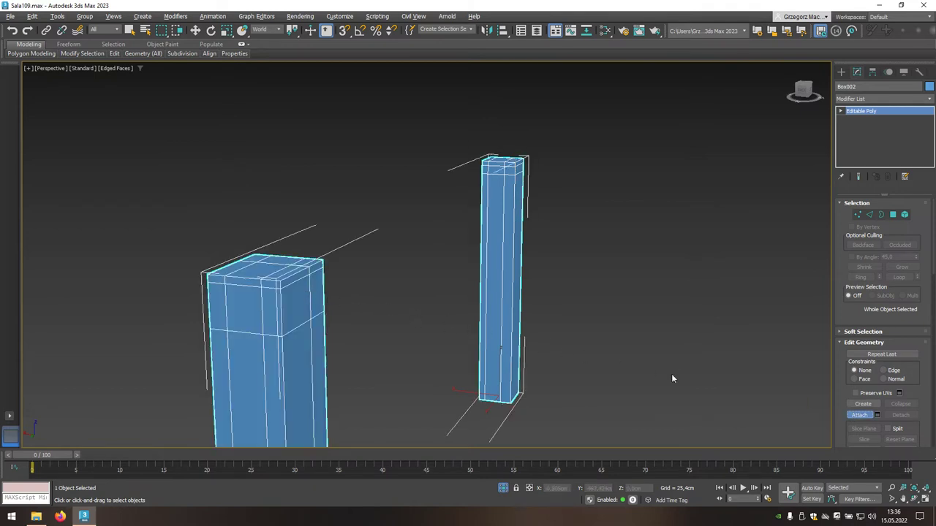
left_click(860, 415)
key("w")
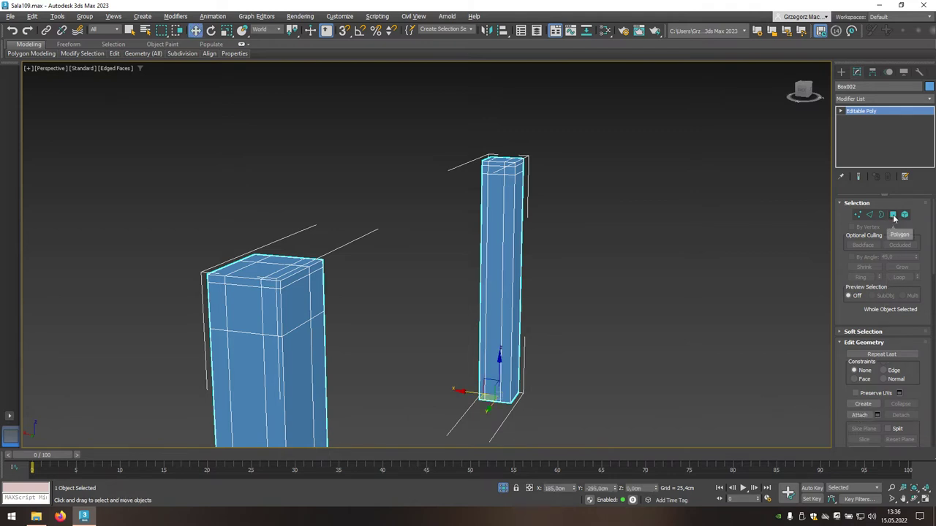
Step: Bridge the top polygons of the tall and left posts into a connecting beam
left_click(894, 216)
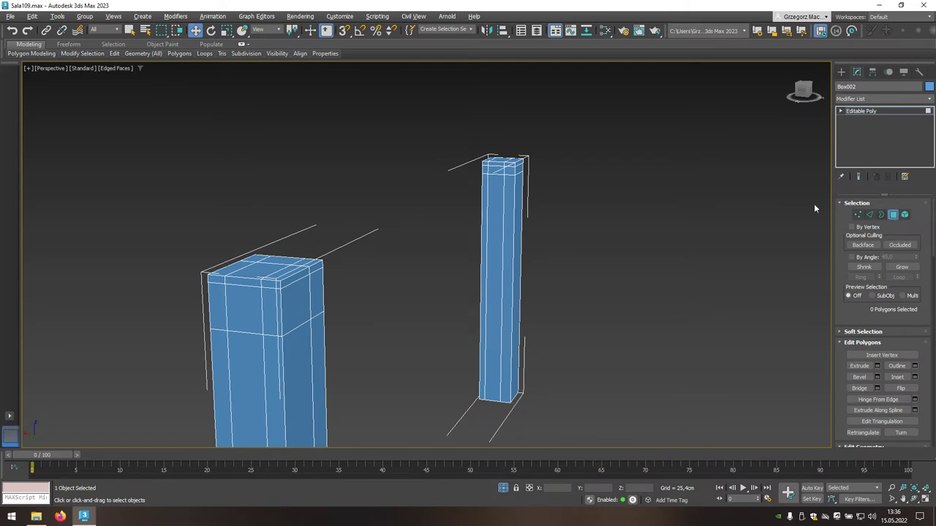
left_click(499, 163)
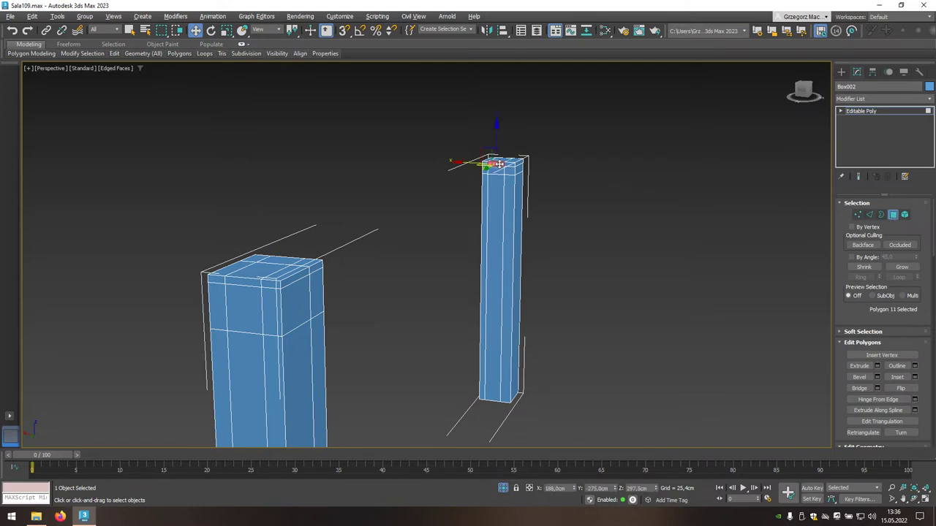
middle_click_drag(455, 204, 339, 197, "alt")
scroll(226, 183, "up", 2)
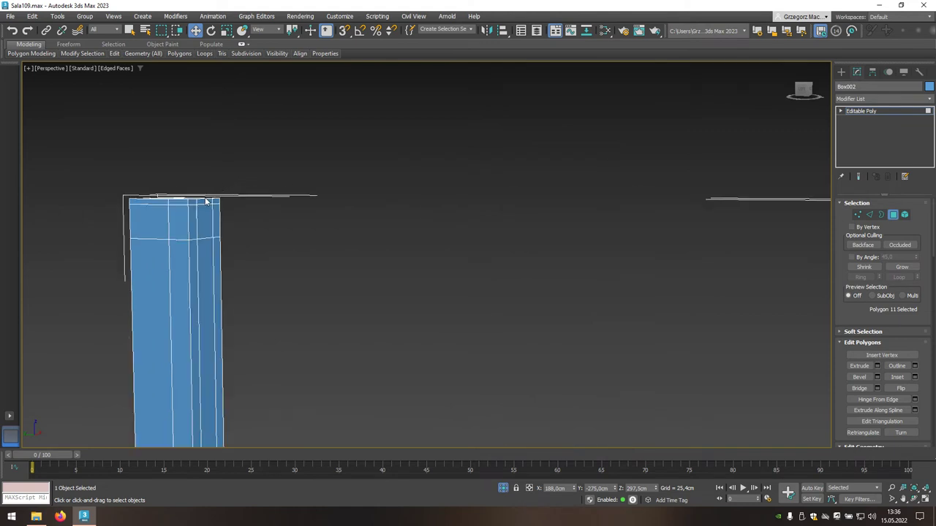
left_click(203, 199, "ctrl")
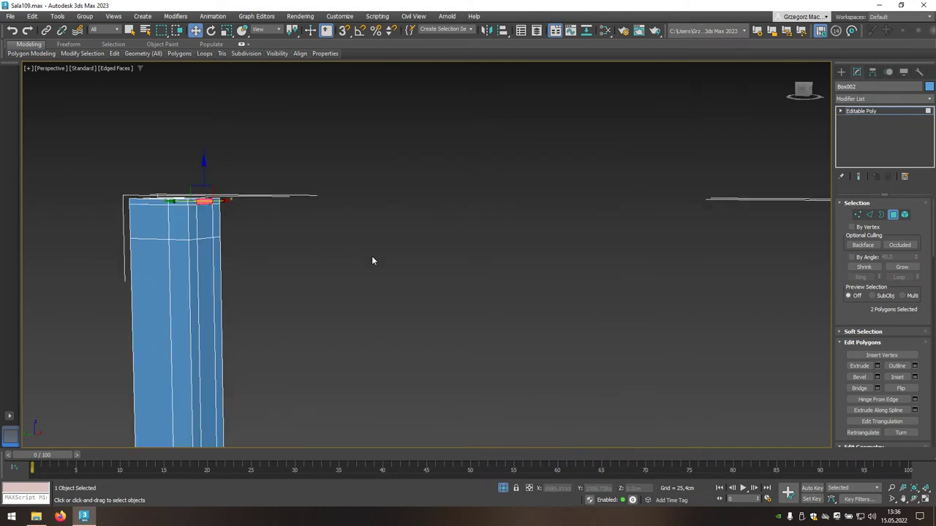
middle_click_drag(372, 256, 306, 232)
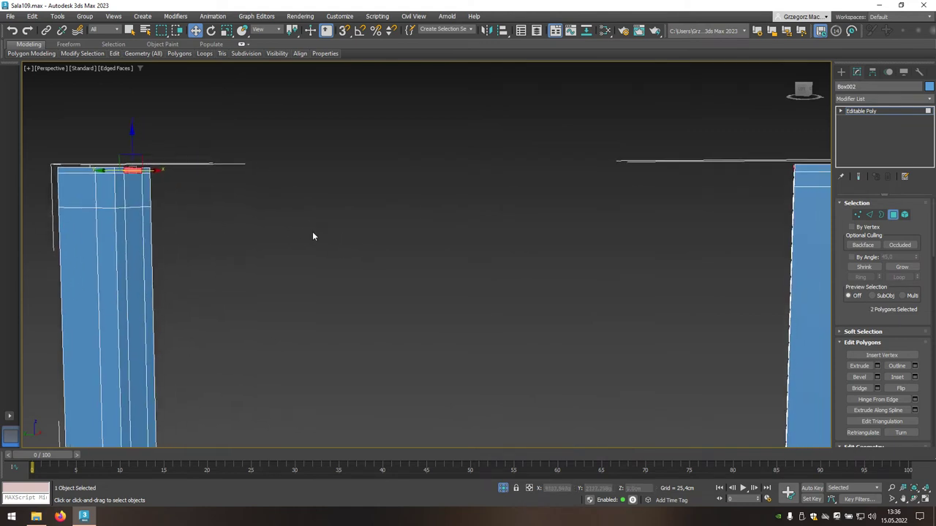
left_click(868, 390)
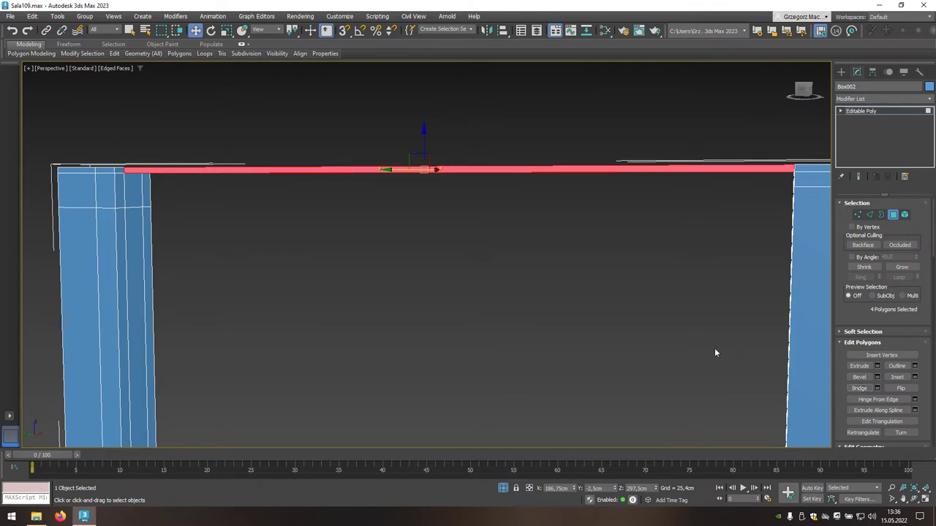
left_click(648, 333)
middle_click_drag(624, 319, 640, 305, "alt")
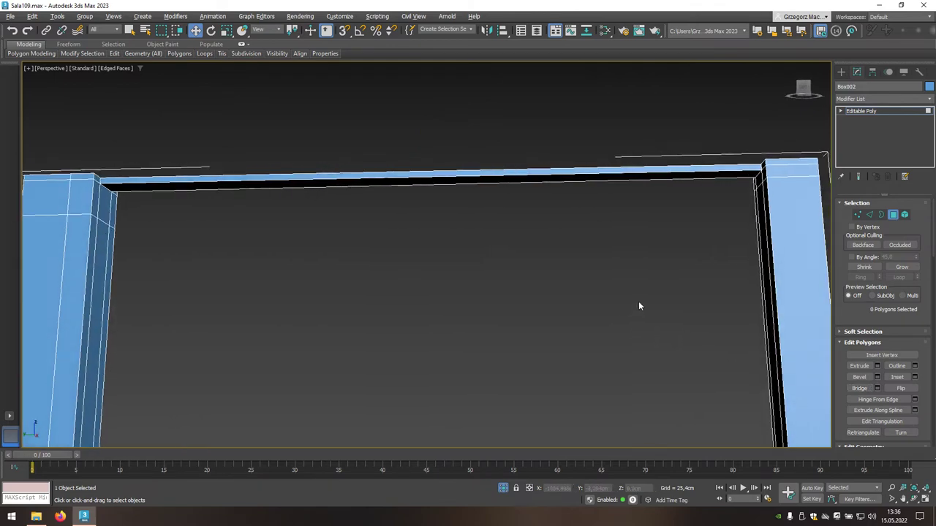
mouse_move(413, 251)
middle_mouse_down("alt")
mouse_move(463, 288)
mouse_move(533, 276)
mouse_move(515, 250)
middle_mouse_up("alt")
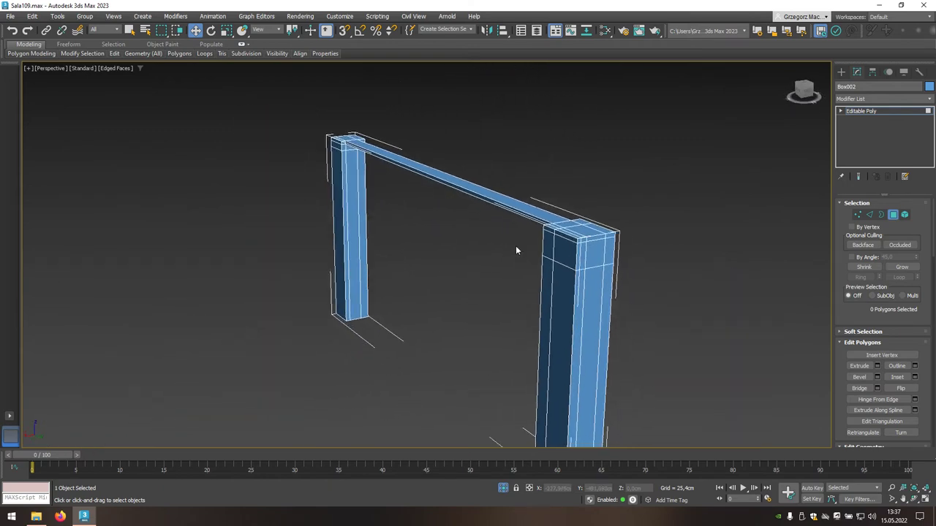
Step: Extrude the two front faces at the near post's top 85 cm into a side arm
left_click(564, 251)
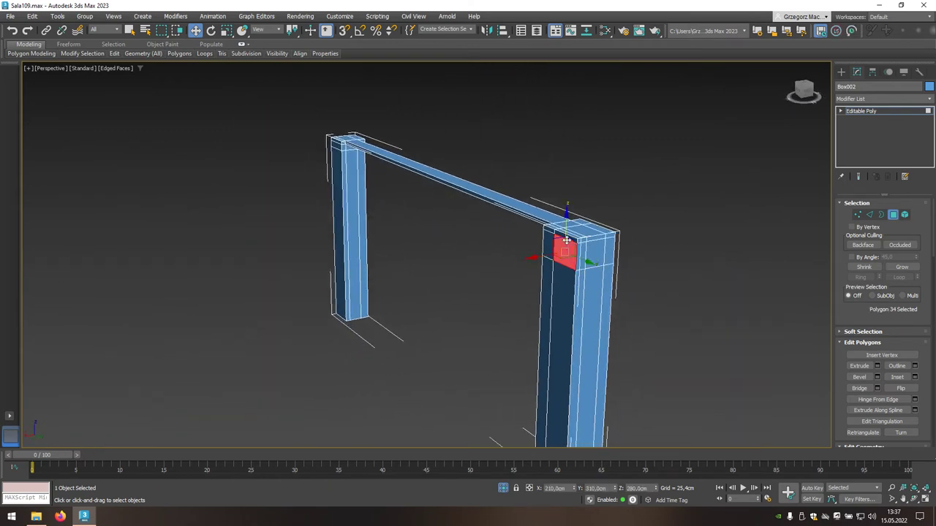
left_click(566, 238, "ctrl")
left_click(877, 366)
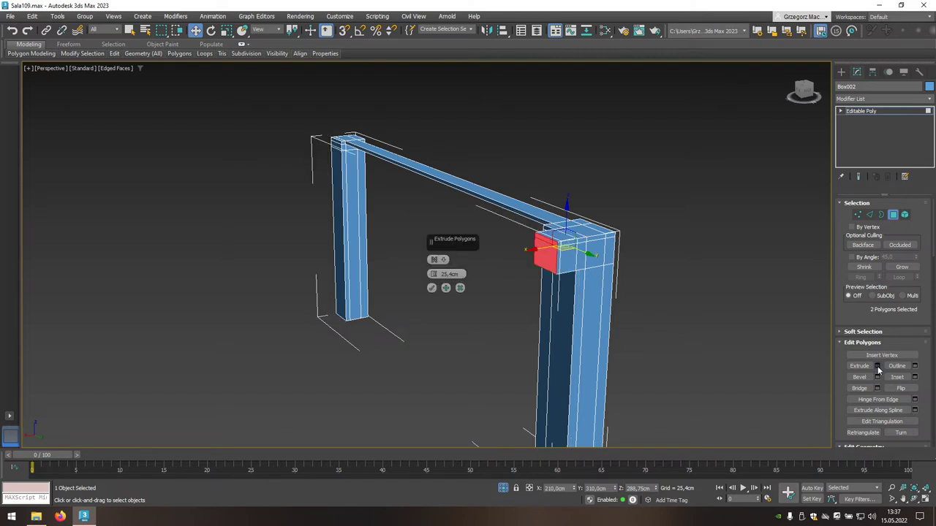
left_click(449, 274)
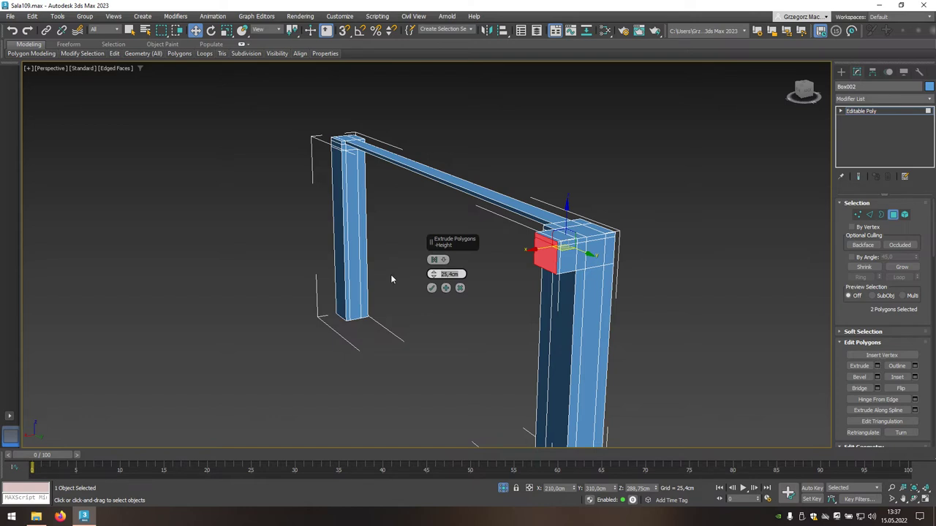
type("8")
type("5")
key("Return")
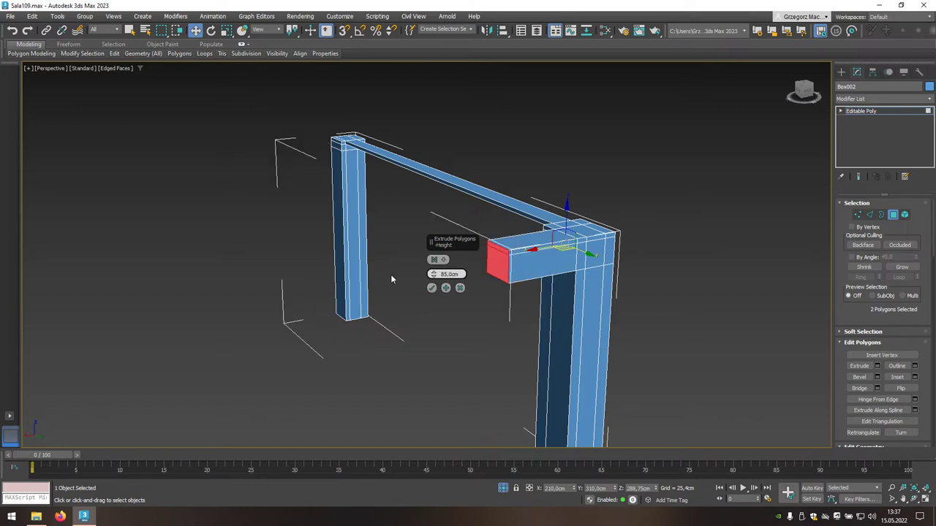
left_click(431, 289)
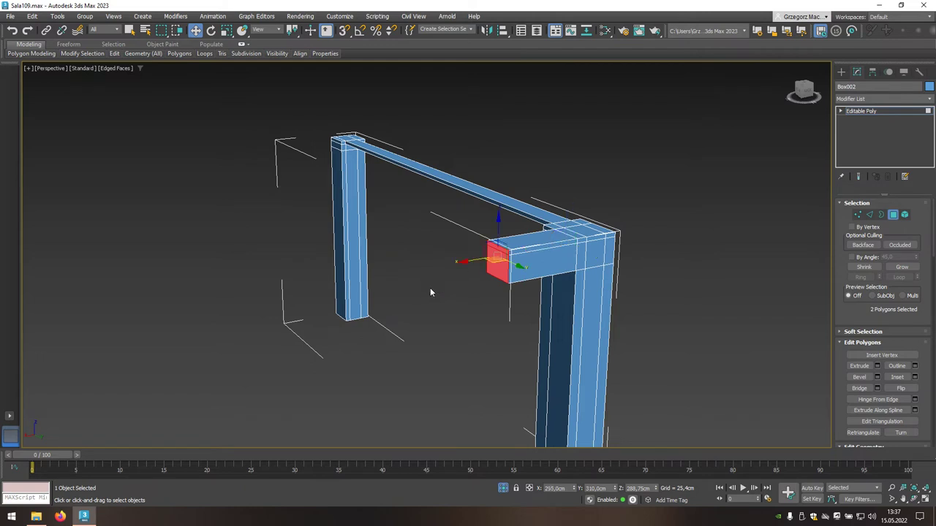
middle_click_drag(349, 162, 363, 180)
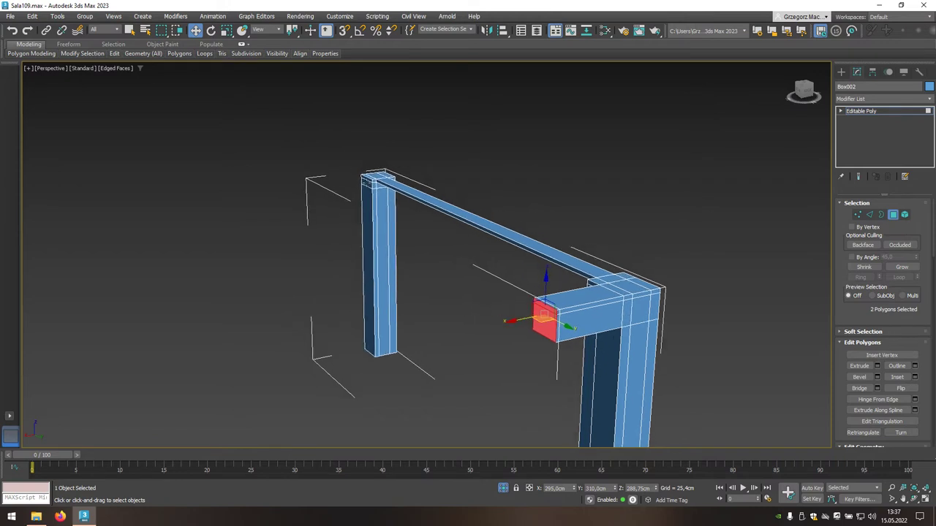
scroll(364, 180, "up", 3)
Step: Extrude the two outer faces at the far post's top 95 cm into an arm
left_click(365, 175)
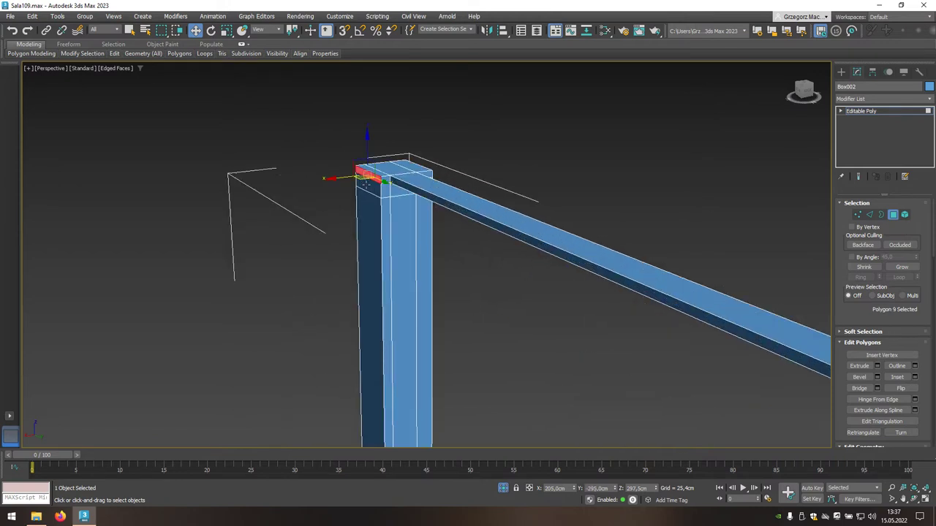
left_click(367, 189, "ctrl")
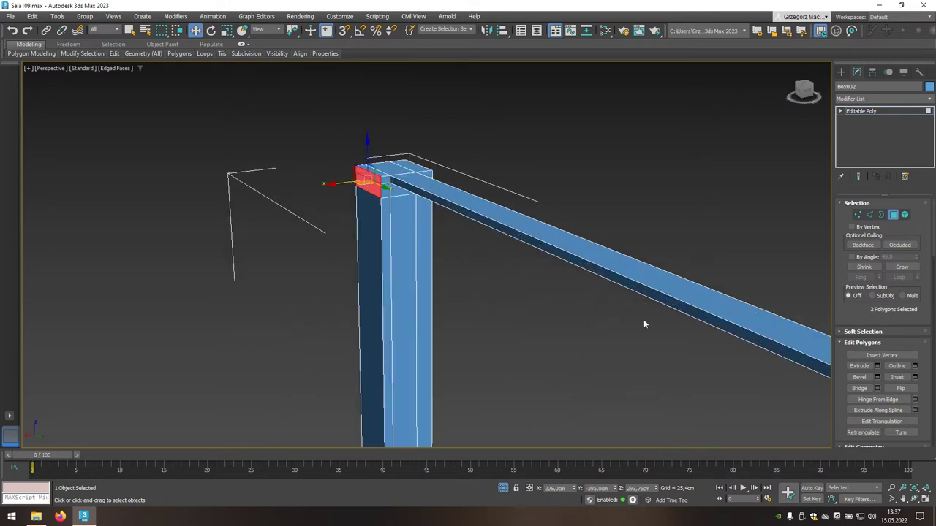
left_click(877, 366)
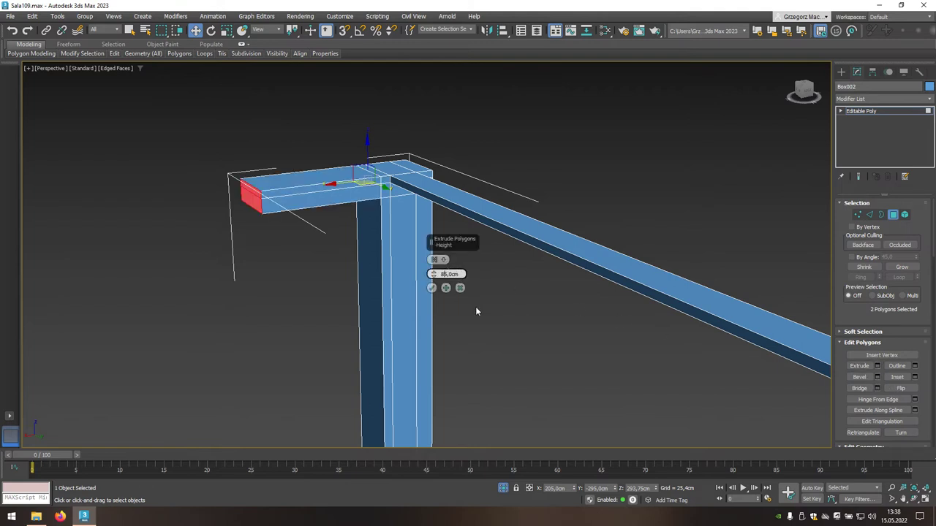
type("9")
left_click(432, 287)
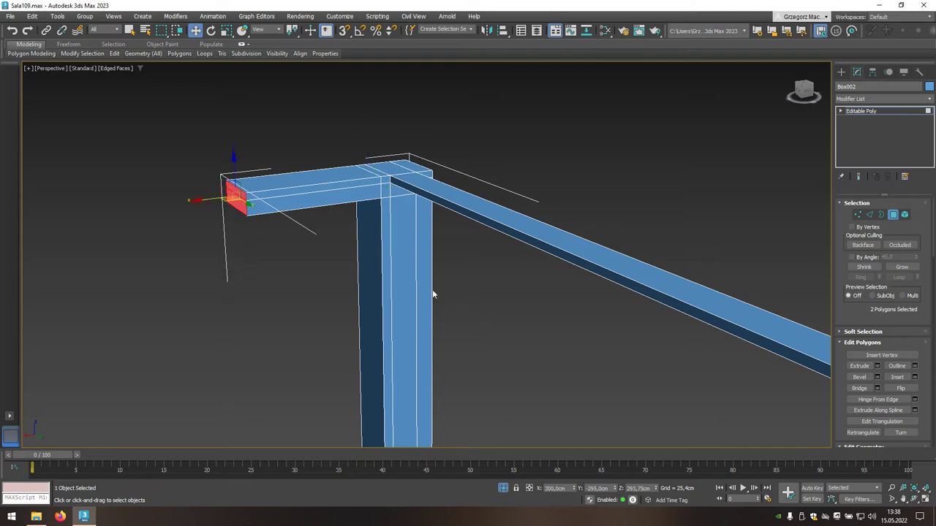
mouse_move(504, 365)
middle_mouse_down("alt")
mouse_move(440, 359)
mouse_move(441, 348)
middle_mouse_up("alt")
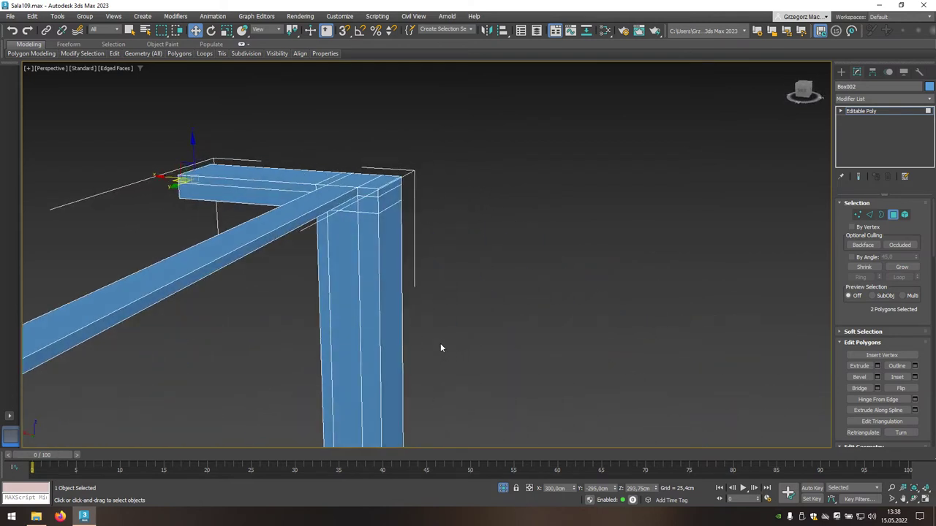
Step: Extrude the opposite end faces at that post's top 460 cm into a long beam
left_click(395, 199)
left_click(395, 184, "ctrl")
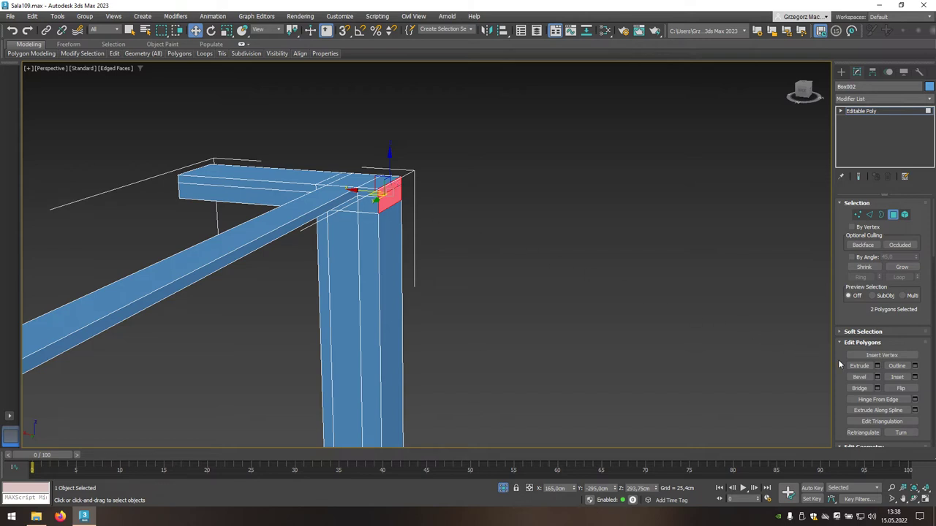
left_click(878, 366)
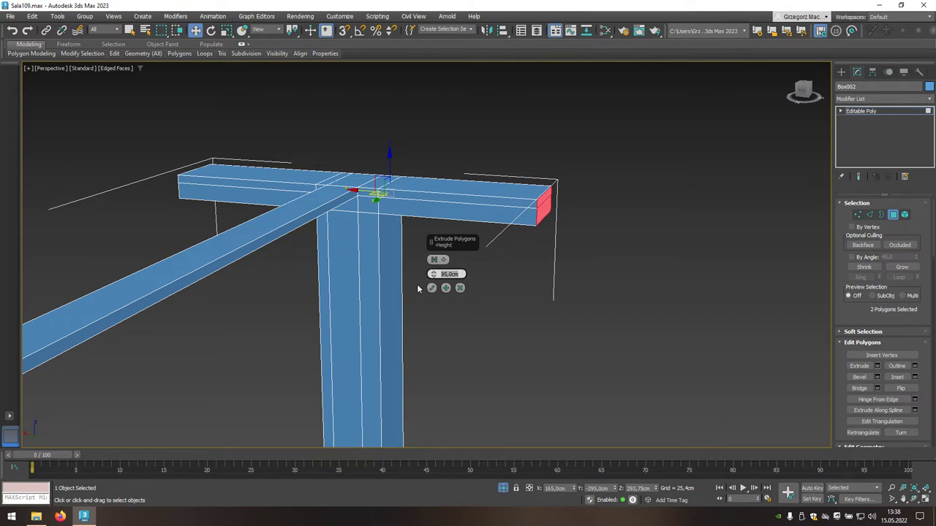
type("460")
left_click(431, 288)
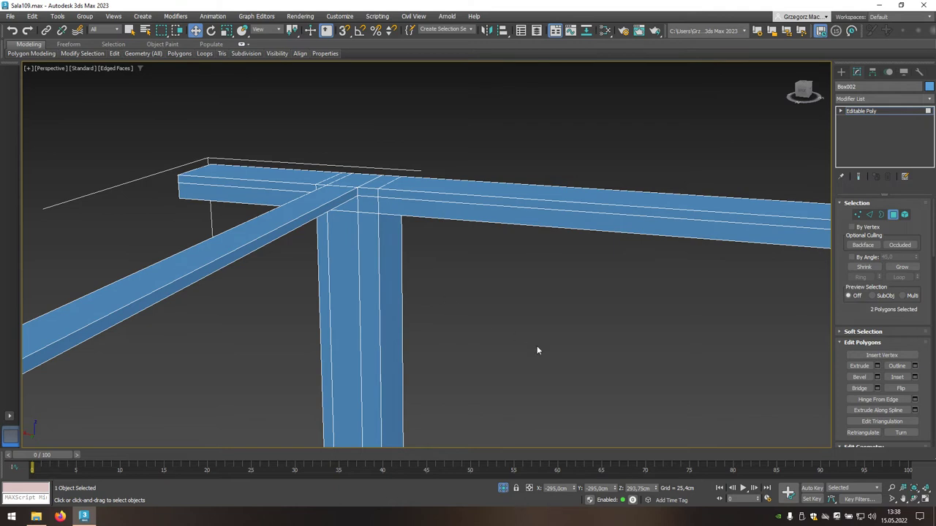
mouse_move(537, 346)
middle_mouse_down("alt")
mouse_move(477, 330)
mouse_move(470, 278)
mouse_move(480, 250)
middle_mouse_up("alt")
scroll(472, 331, "down", 4)
Step: Extrude the corner block's side face 455 cm into a second long beam, then leave Polygon mode
left_click(297, 300)
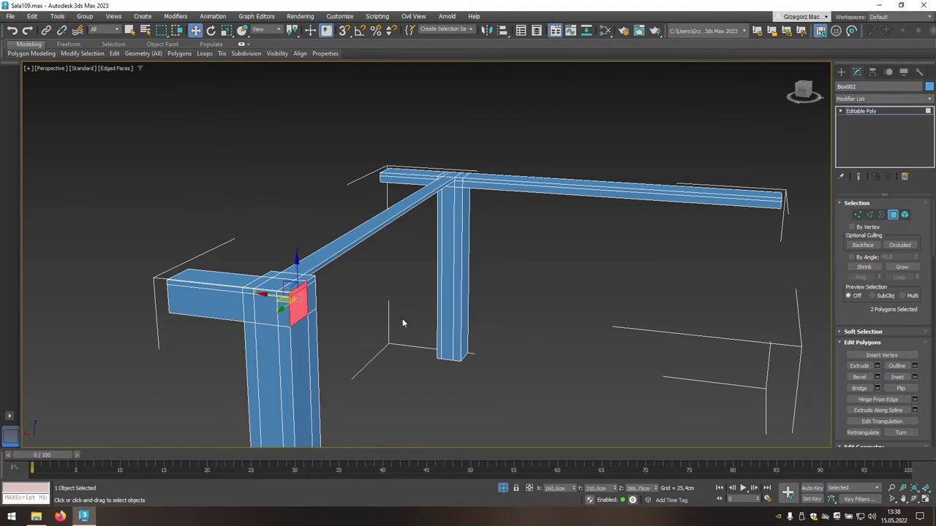
left_click(877, 367)
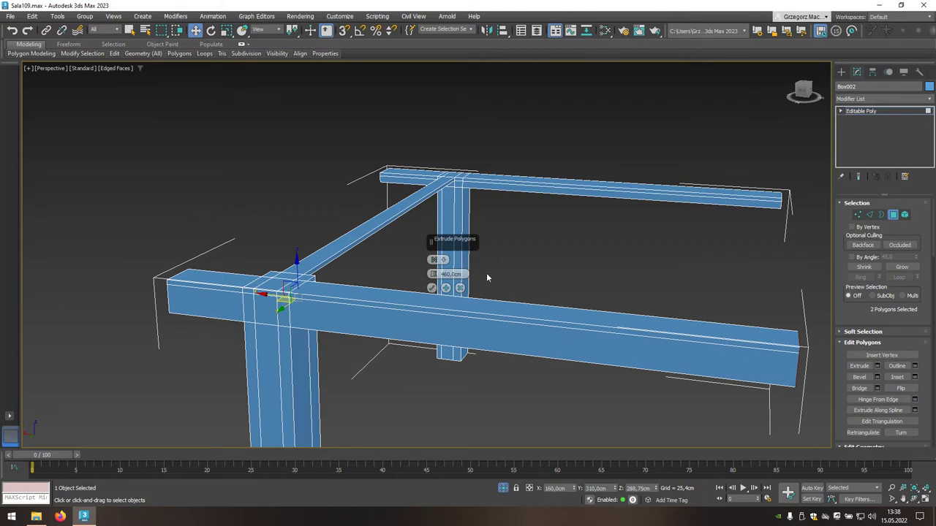
double_click(447, 275)
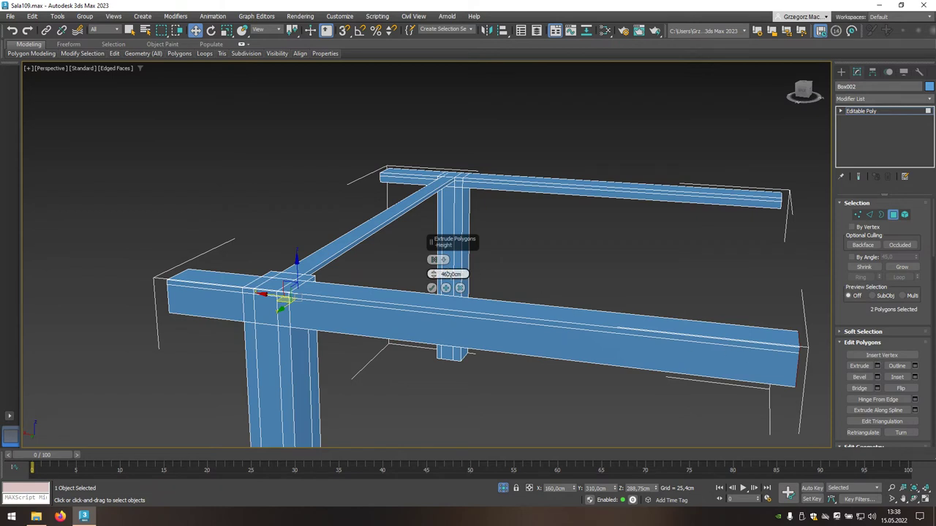
type("455")
left_click(431, 288)
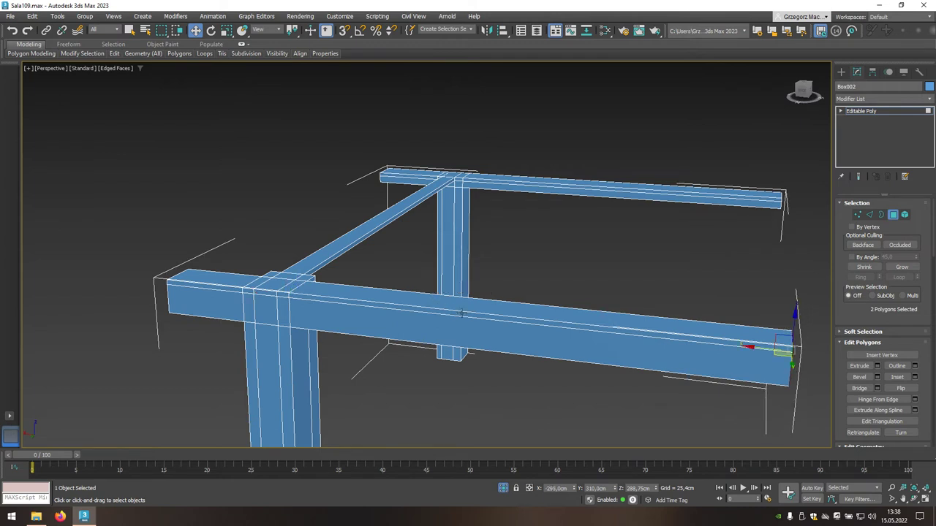
left_click(893, 215)
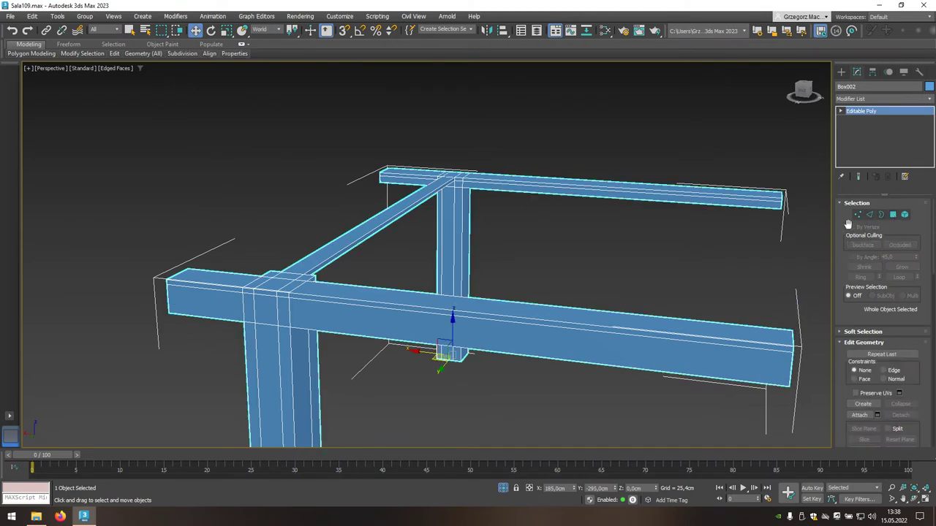
Step: Unhide the building and inspect the beams against the front wall's windows
left_click(503, 488)
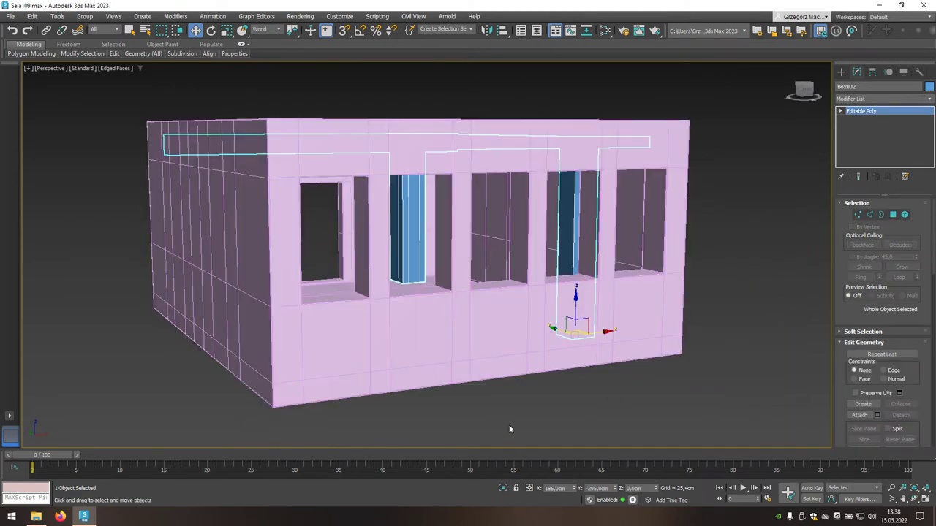
middle_click_drag(522, 360, 671, 350, "alt")
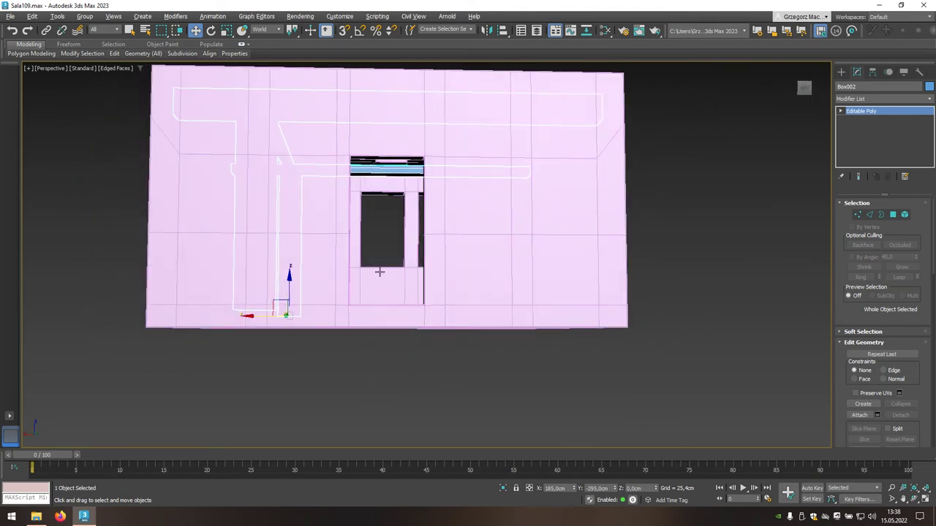
scroll(379, 272, "up", 3)
scroll(379, 271, "up", 3)
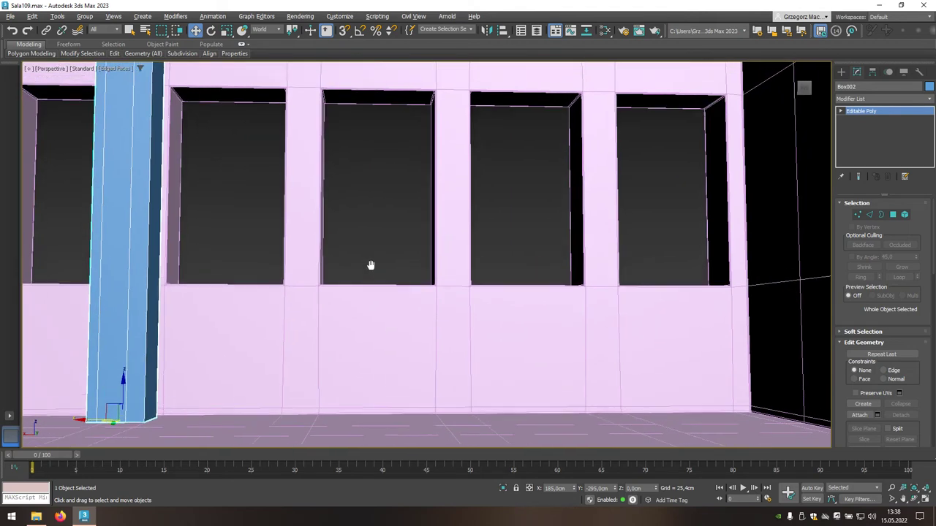
mouse_move(379, 272)
middle_mouse_down("alt")
mouse_move(359, 314)
mouse_move(380, 293)
mouse_move(446, 285)
middle_mouse_up("alt")
scroll(359, 315, "up", 2)
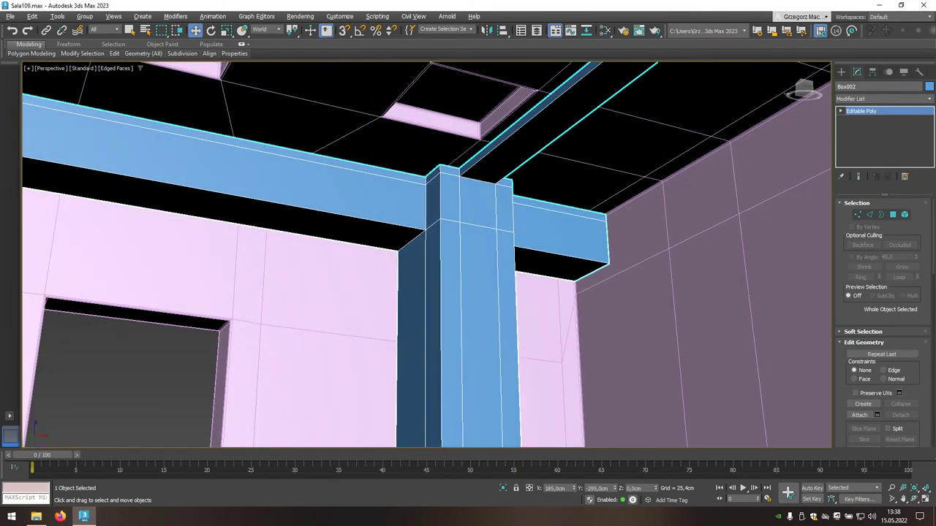
Step: Isolate the frame again and return to Polygon sub-object mode
left_click(502, 490)
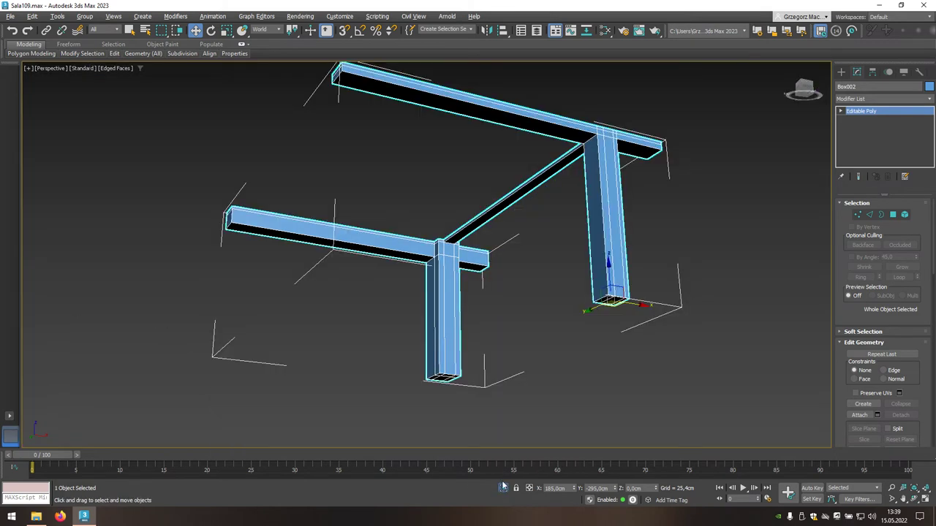
mouse_move(528, 425)
middle_mouse_down("alt")
mouse_move(562, 449)
mouse_move(614, 463)
mouse_move(729, 241)
middle_mouse_up("alt")
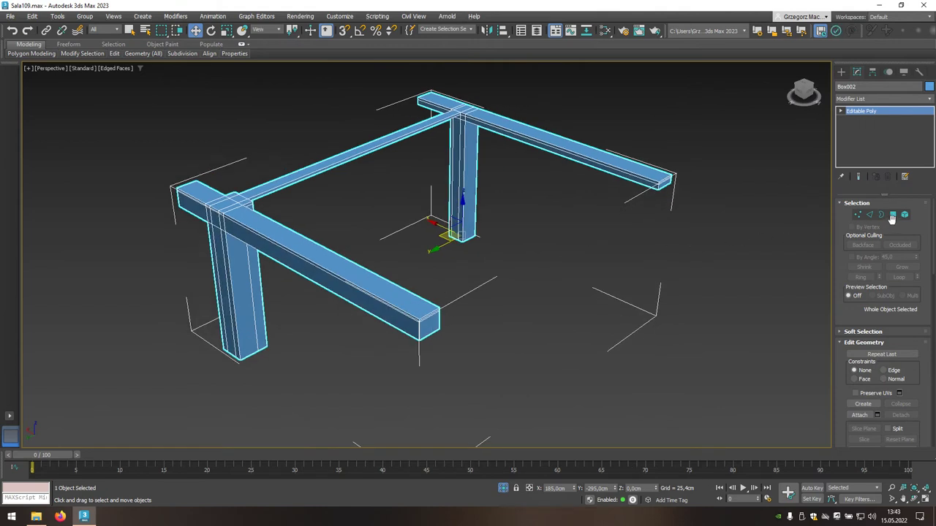
left_click(894, 215)
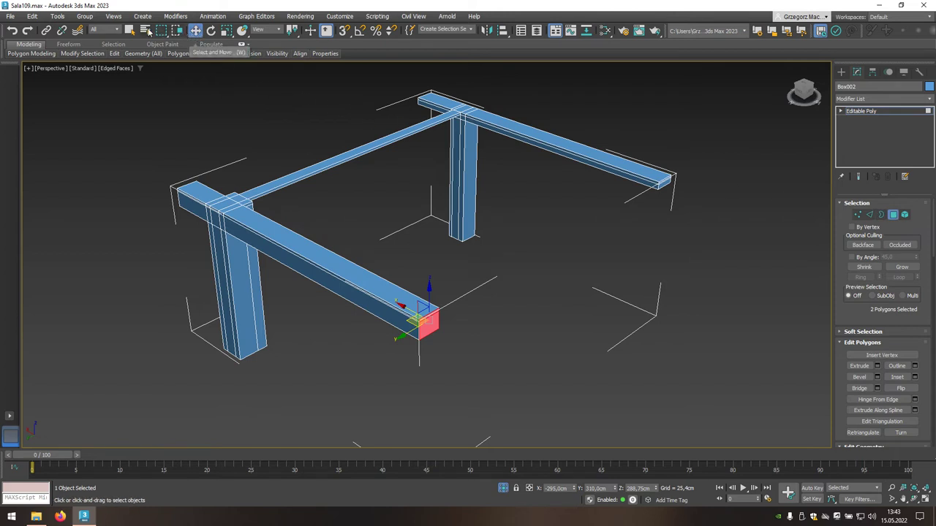
Step: Using Select Object and Grow, select the left joint, long beam, leg, left block and top-beam faces
left_click(130, 31)
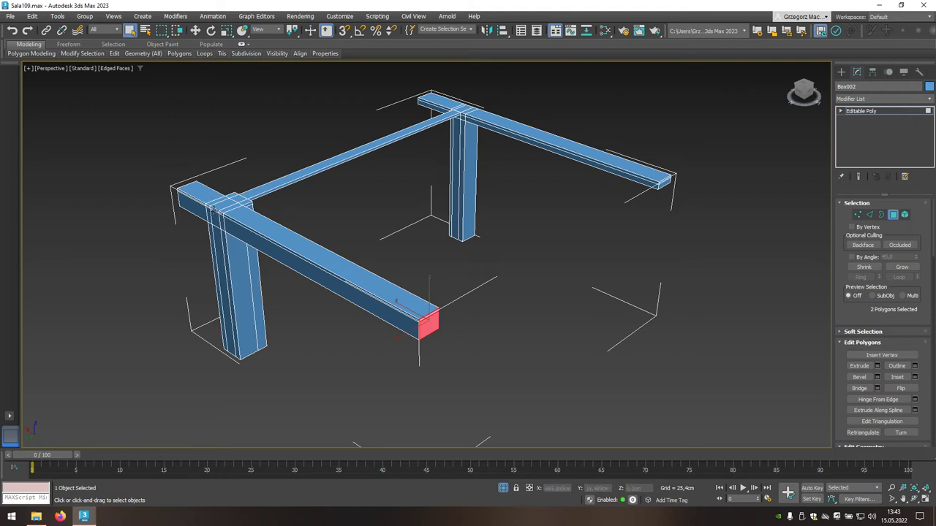
left_click(213, 216)
left_click(209, 207)
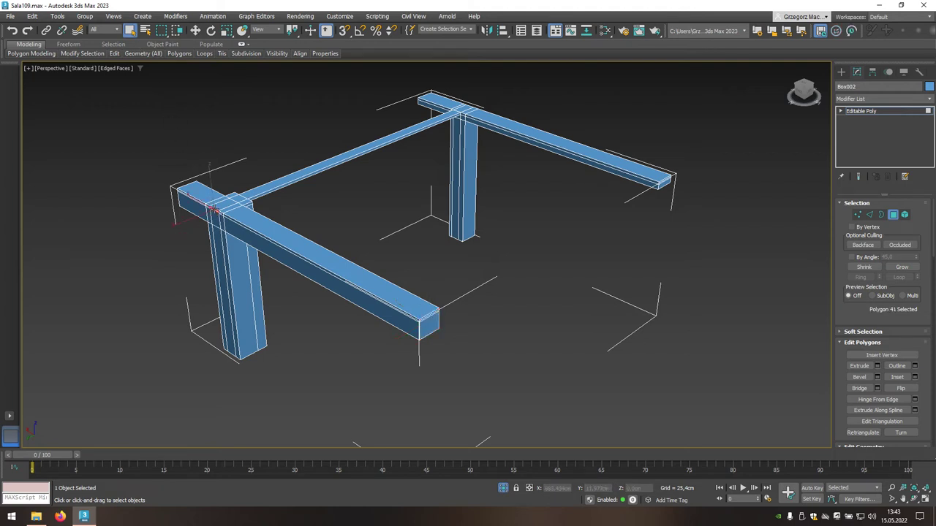
left_click(901, 267)
middle_click_drag(351, 238, 268, 197, "alt")
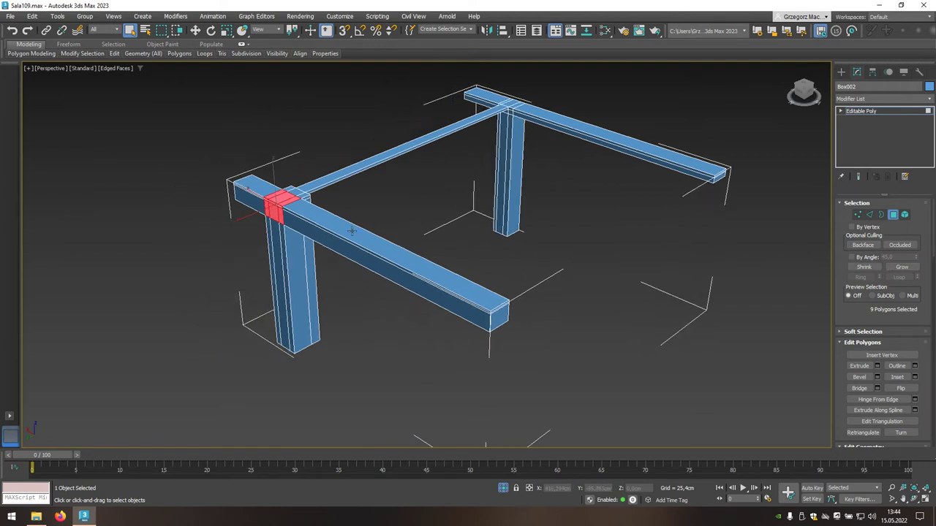
scroll(268, 197, "up", 5)
left_click(268, 197, "ctrl")
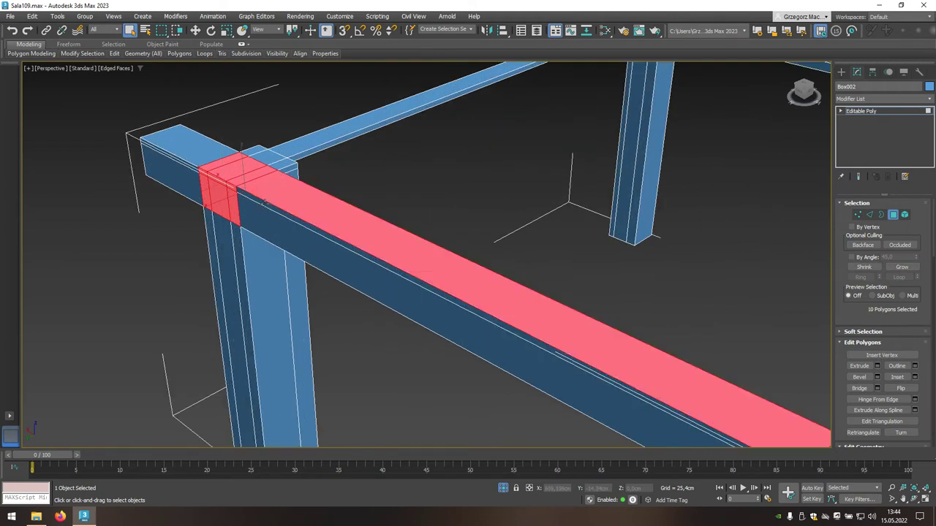
left_click(266, 201, "ctrl")
left_click(258, 213, "ctrl")
left_click(237, 233, "ctrl")
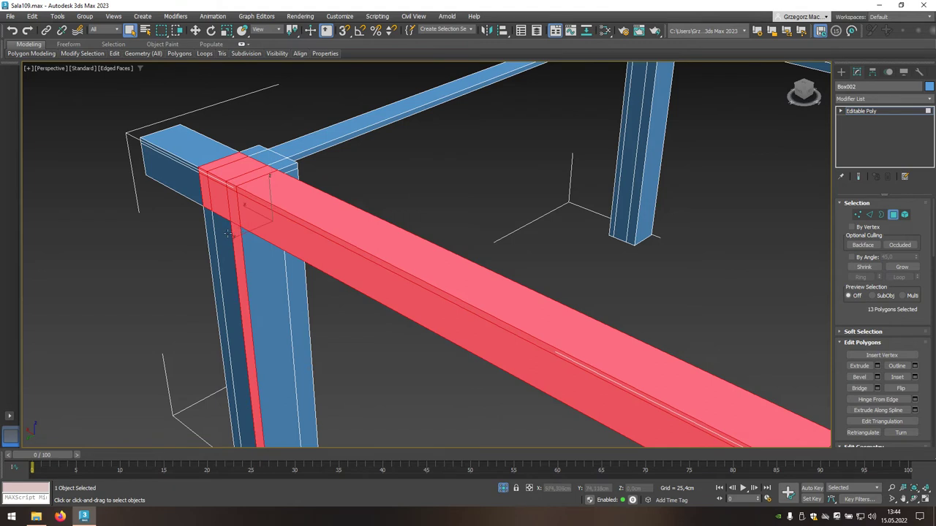
left_click(219, 233, "ctrl")
left_click(216, 232, "ctrl")
left_click(178, 187, "ctrl")
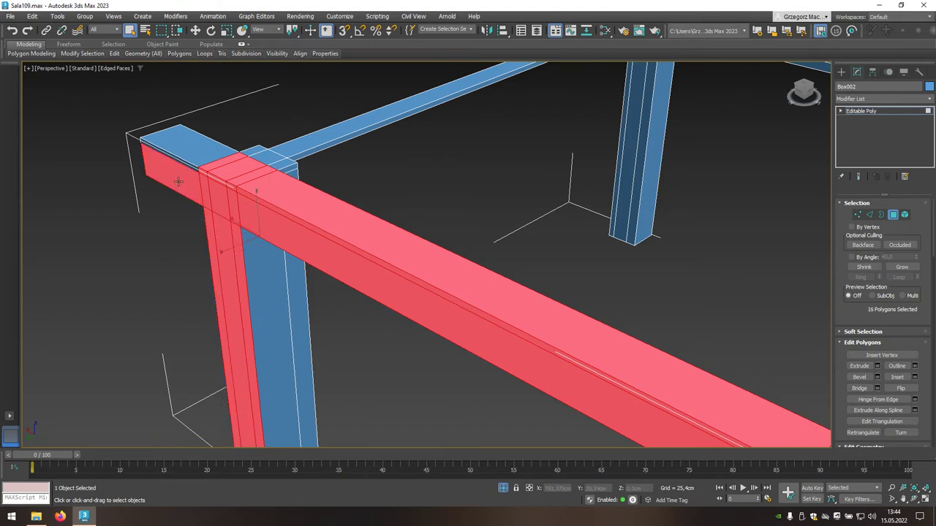
left_click(180, 163, "ctrl")
left_click(209, 157, "ctrl")
left_click(282, 163, "ctrl")
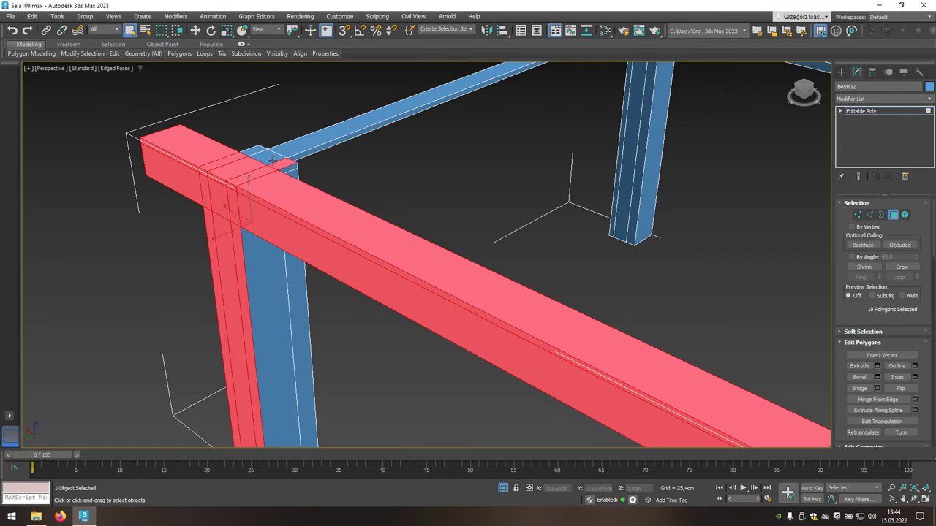
left_click(261, 155, "ctrl")
left_click(283, 148, "ctrl")
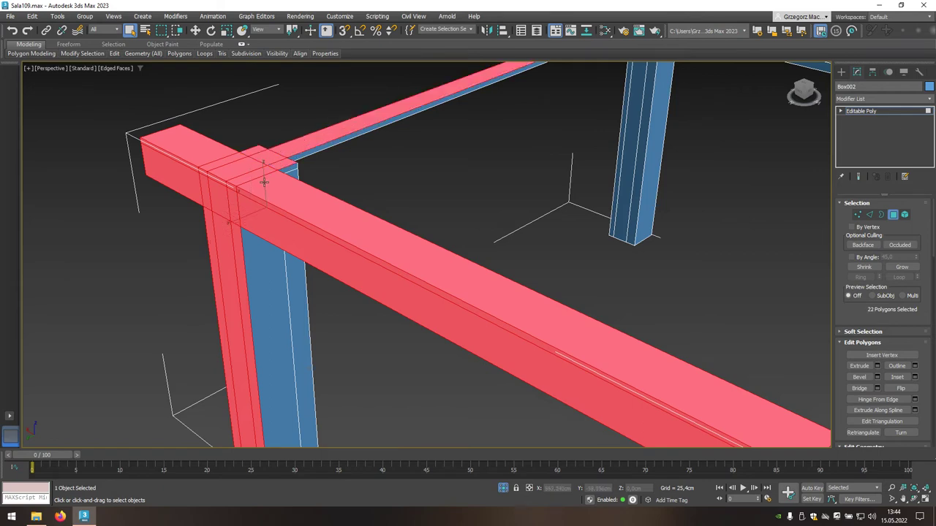
Step: Add the beam end faces and the far beam's end and top faces to the selection
middle_click_drag(265, 218, 362, 218, "alt")
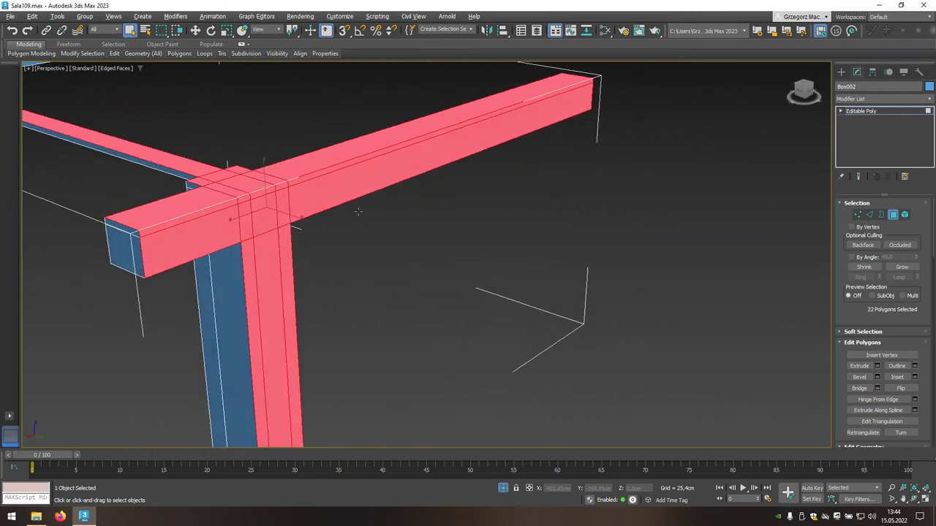
left_click(131, 250, "ctrl")
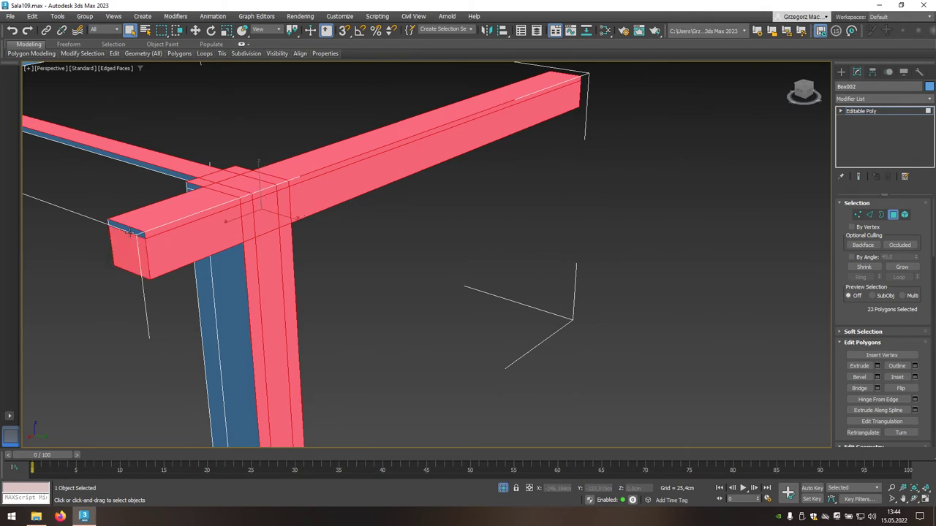
left_click(129, 231, "ctrl")
scroll(346, 291, "down", 4)
middle_click_drag(433, 300, 335, 292, "alt")
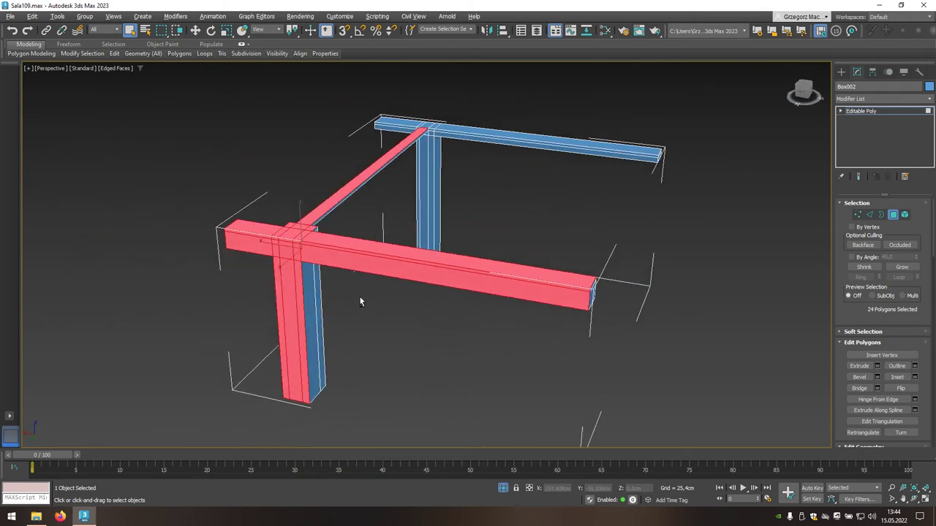
left_click(515, 339, "ctrl")
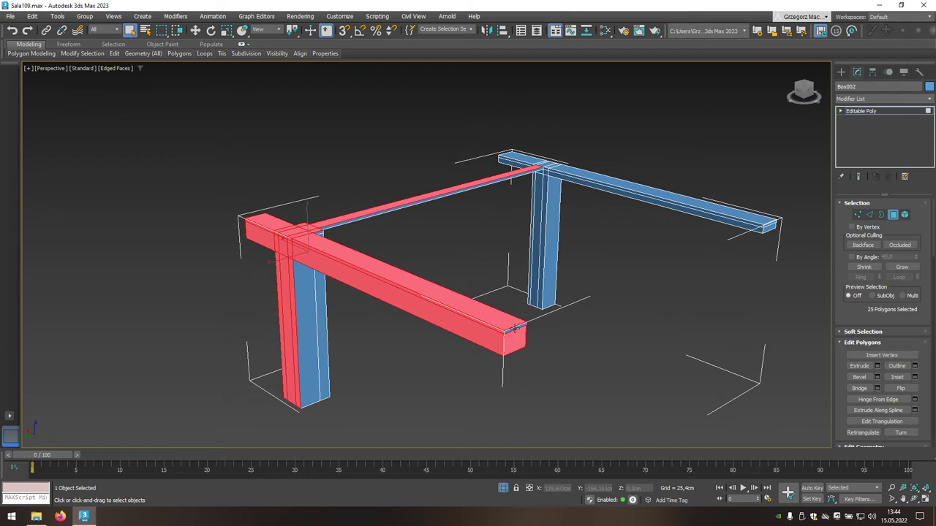
left_click(521, 327, "ctrl")
middle_click_drag(540, 328, 514, 339, "alt")
scroll(483, 309, "up", 3)
scroll(488, 281, "up", 3)
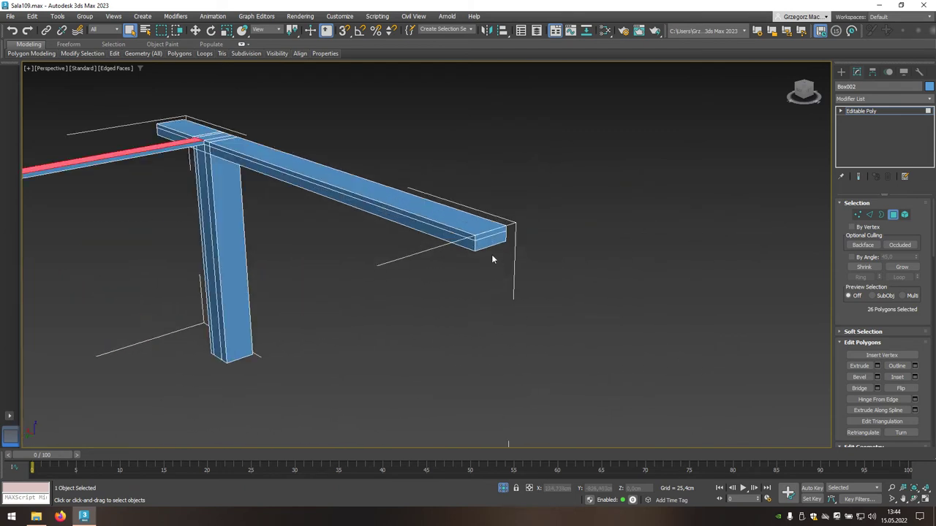
left_click(492, 240, "ctrl")
left_click(487, 229, "ctrl")
left_click(462, 219, "ctrl")
Step: Add the beam-top junction, short beam top and beam end faces, reaching 35, then deselect
middle_click_drag(422, 244, 321, 265, "alt")
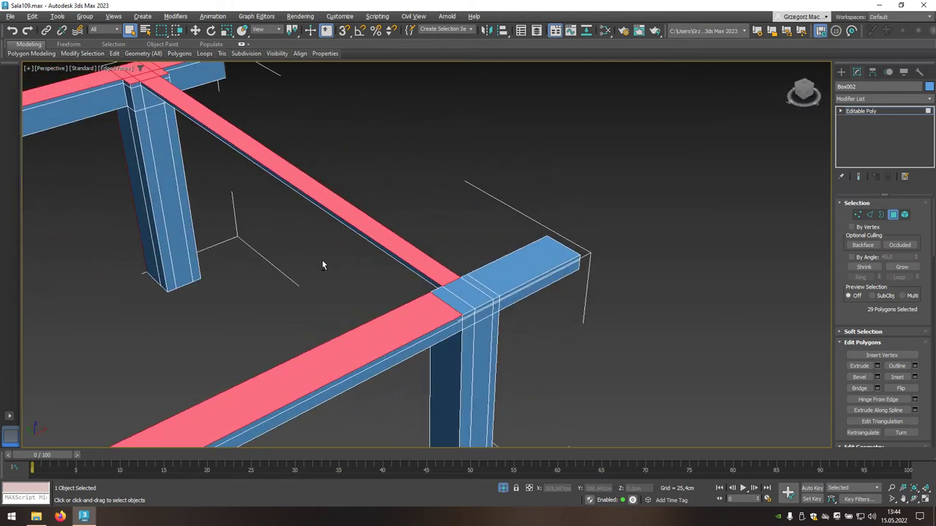
left_click(447, 295, "ctrl")
left_click(468, 291, "ctrl")
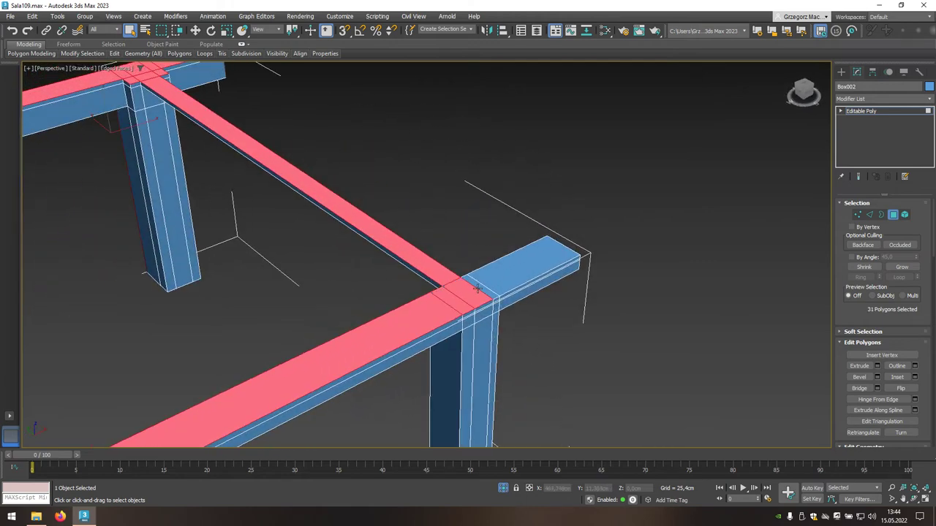
left_click(482, 287, "ctrl")
left_click(497, 278, "ctrl")
mouse_move(498, 278)
middle_mouse_down("alt")
mouse_move(454, 301)
mouse_move(606, 217)
mouse_move(261, 274)
mouse_move(303, 276)
mouse_move(308, 228)
middle_mouse_up("alt")
left_click(263, 293, "ctrl")
left_click(263, 293, "ctrl")
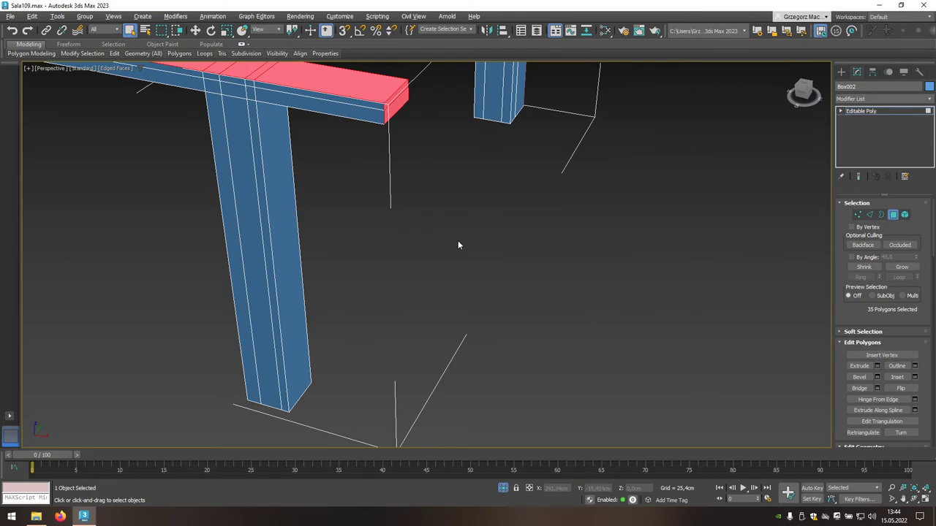
mouse_move(458, 244)
middle_mouse_down()
mouse_move(383, 241)
mouse_move(380, 345)
mouse_move(354, 322)
mouse_move(372, 315)
middle_mouse_up()
scroll(380, 344, "down", 3)
scroll(372, 318, "down", 3)
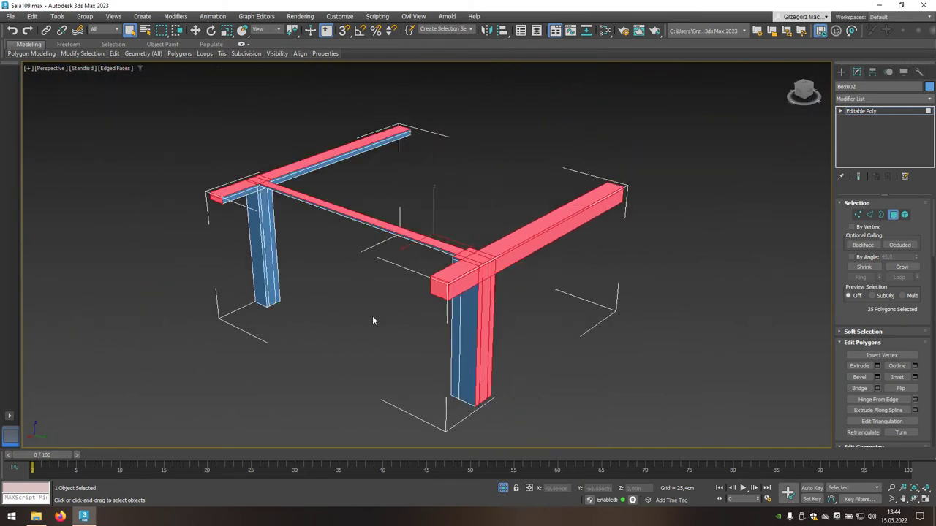
left_click(373, 319)
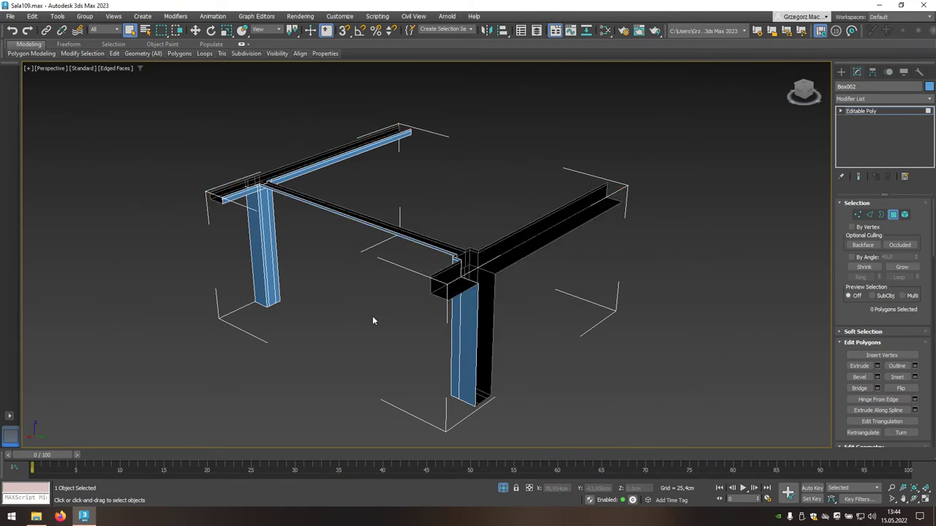
Step: From below, select the bottom polygons of both legs and delete them
middle_click_drag(351, 319, 419, 312, "alt")
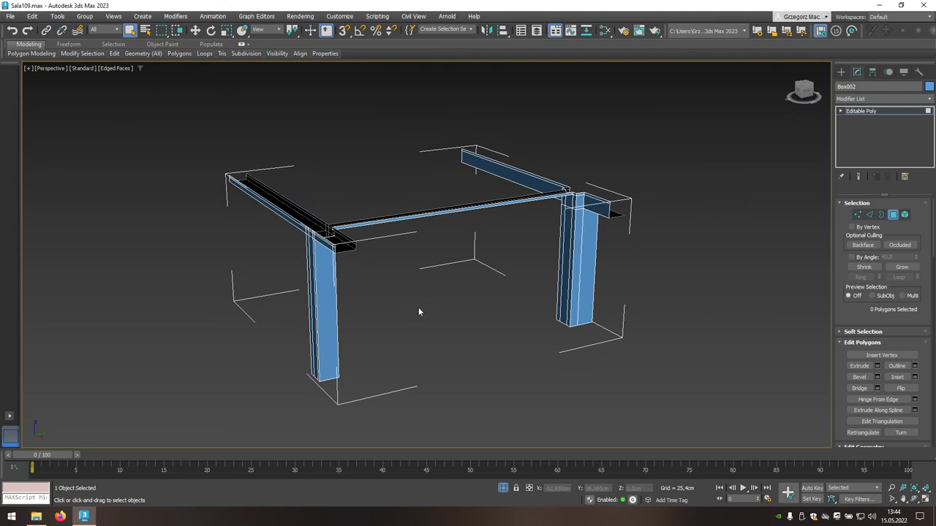
scroll(567, 274, "up", 3)
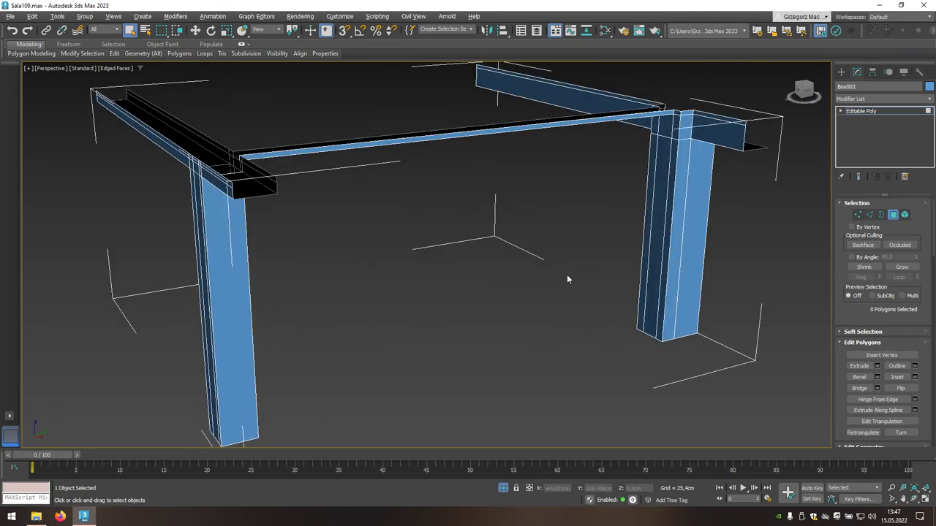
scroll(567, 274, "up", 3)
middle_click_drag(567, 275, 570, 228, "alt")
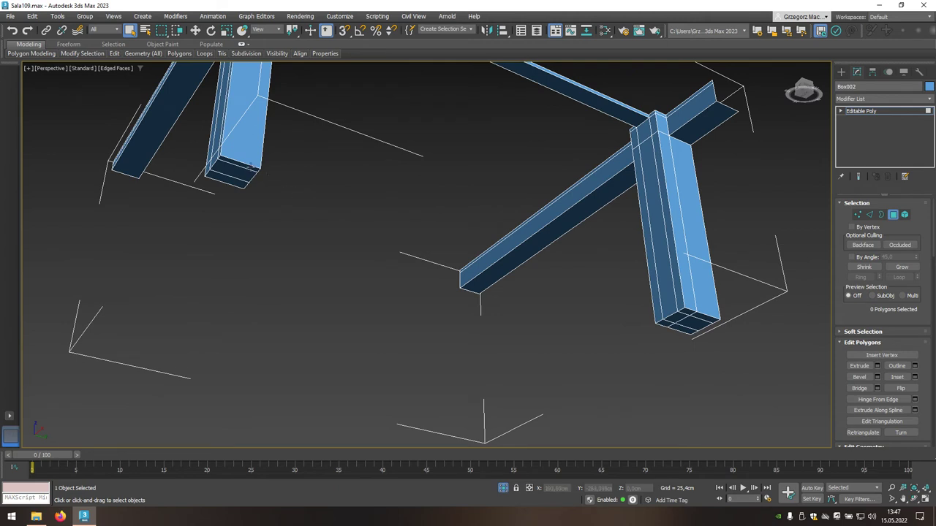
left_click(250, 167)
left_click(237, 171, "ctrl")
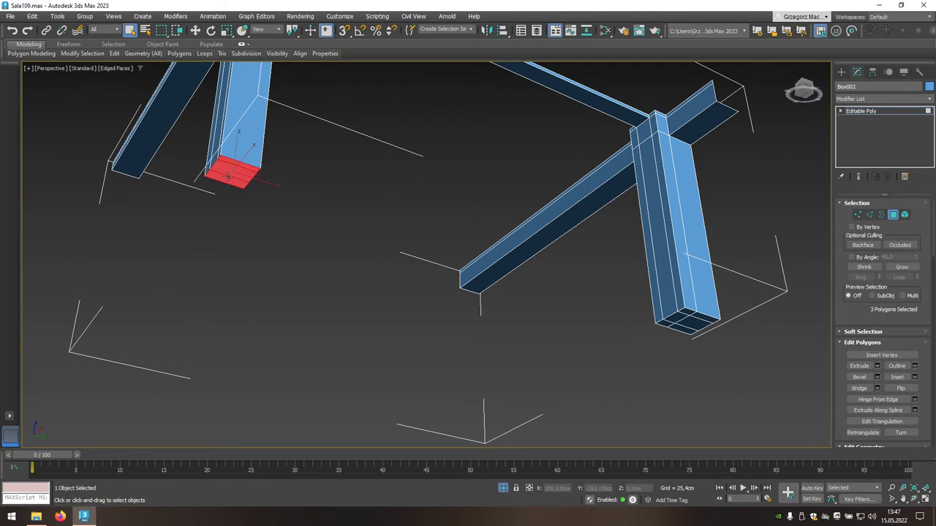
left_click(672, 317, "ctrl")
left_click(686, 313, "ctrl")
left_click(692, 322, "ctrl")
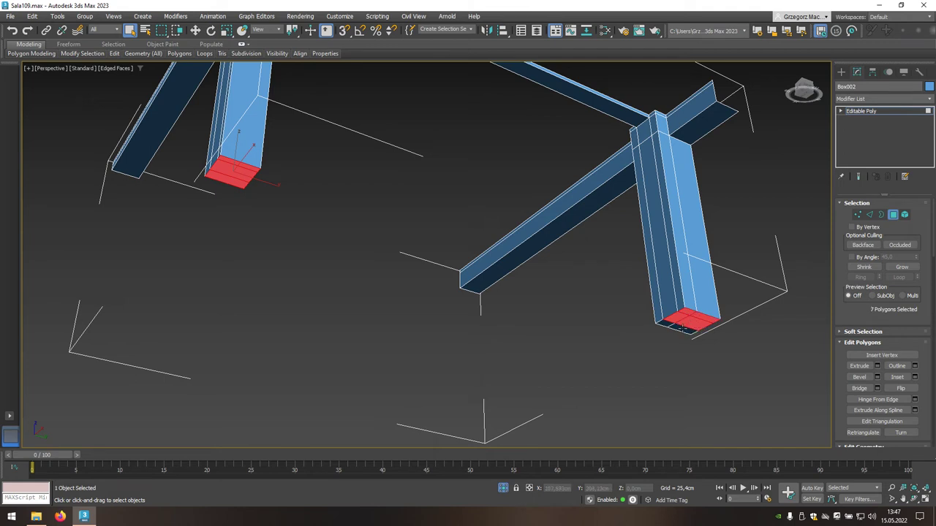
key("Delete")
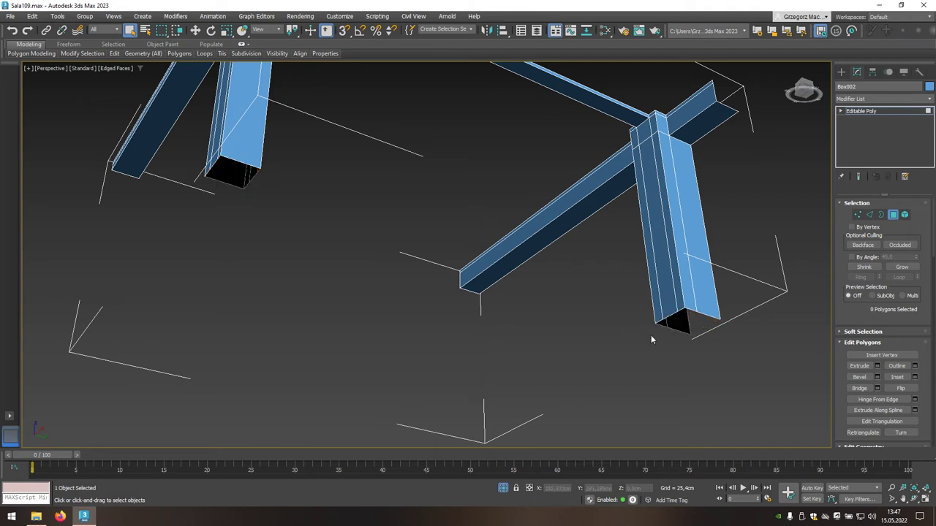
Step: In Edge mode, select the column edge loop, adjacent beam bottom edge and right plate edges
left_click(870, 217)
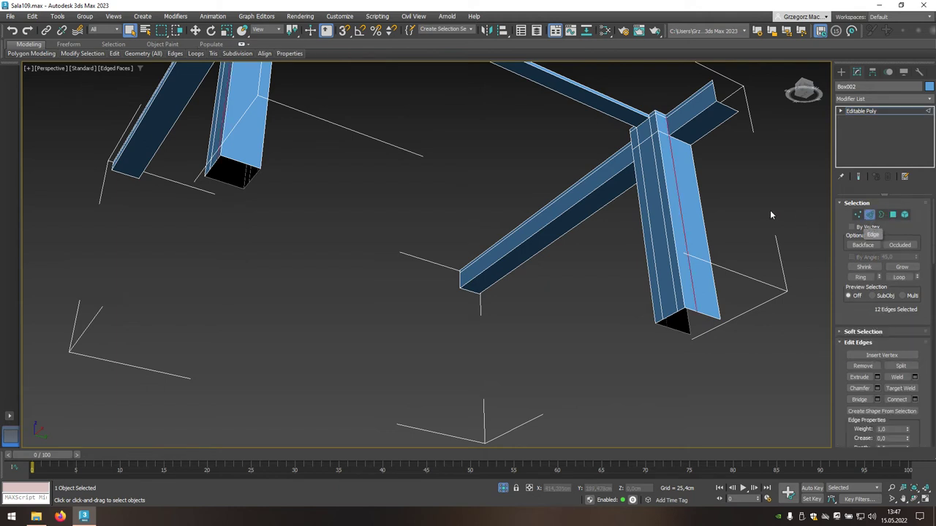
double_click(666, 195)
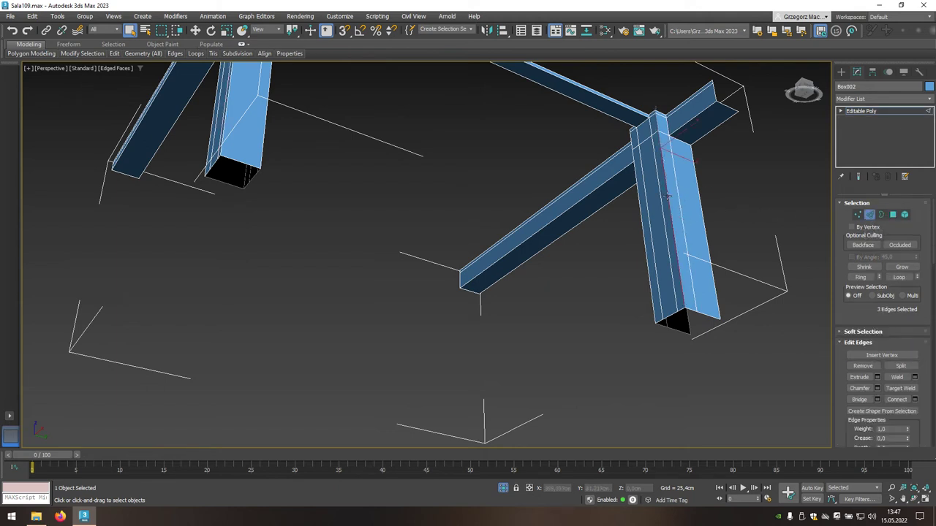
left_click(640, 211, "ctrl")
middle_click_drag(373, 184, 299, 292)
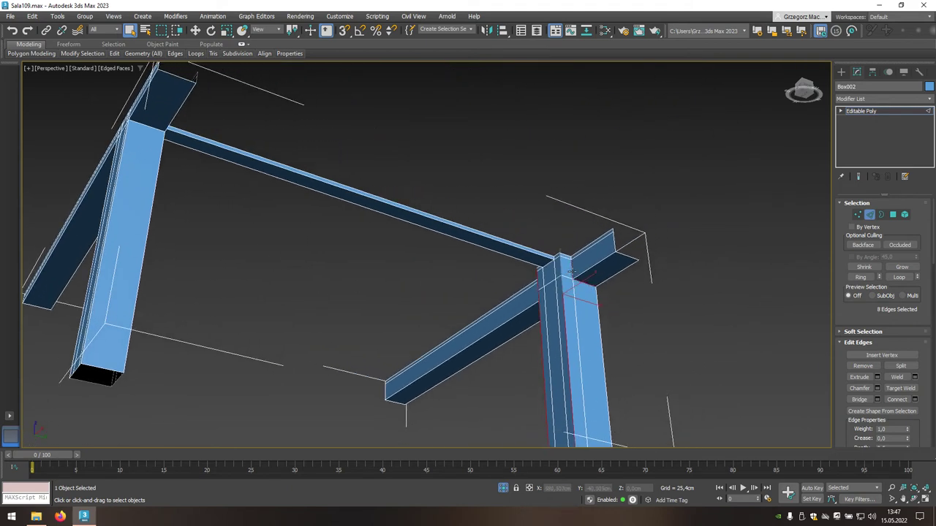
scroll(568, 273, "up", 2)
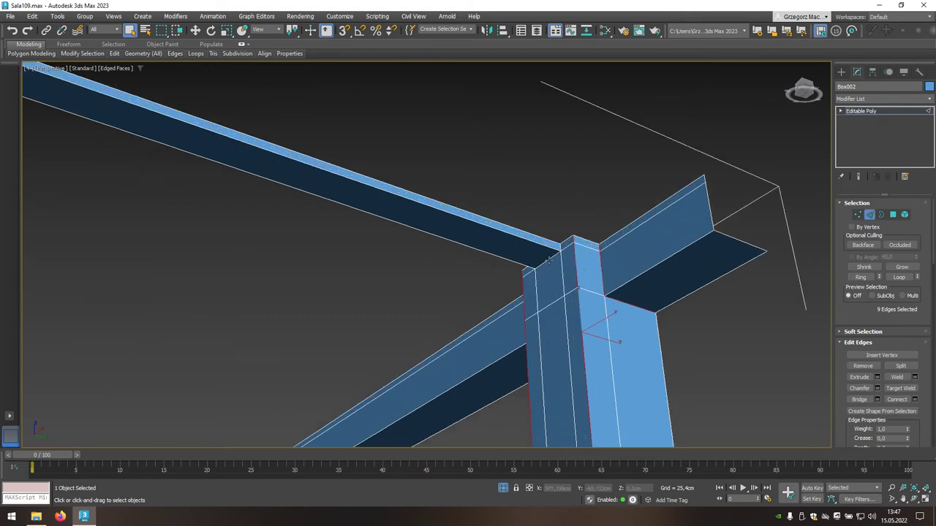
scroll(549, 258, "up", 1)
middle_click_drag(558, 252, 570, 255, "alt")
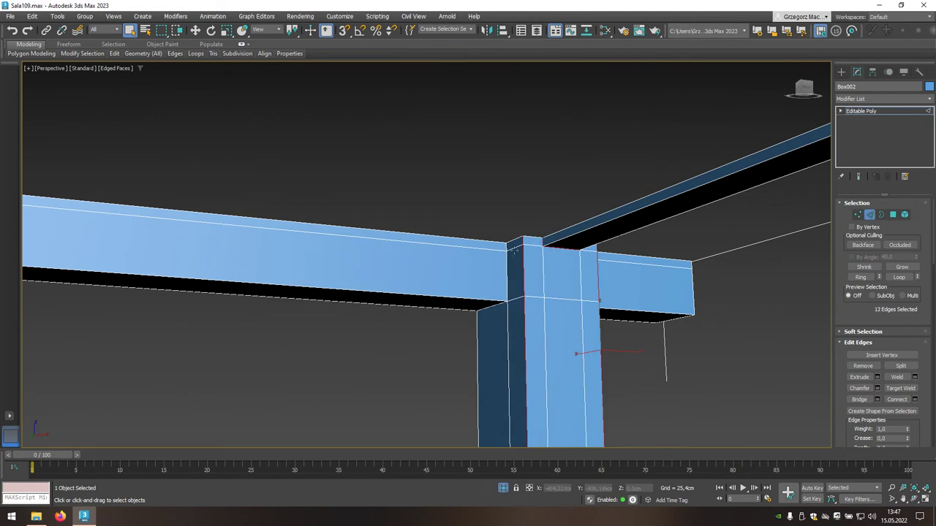
left_click(498, 301, "ctrl")
mouse_move(496, 305)
middle_mouse_down("alt")
mouse_move(426, 304)
mouse_move(438, 307)
middle_mouse_up("alt")
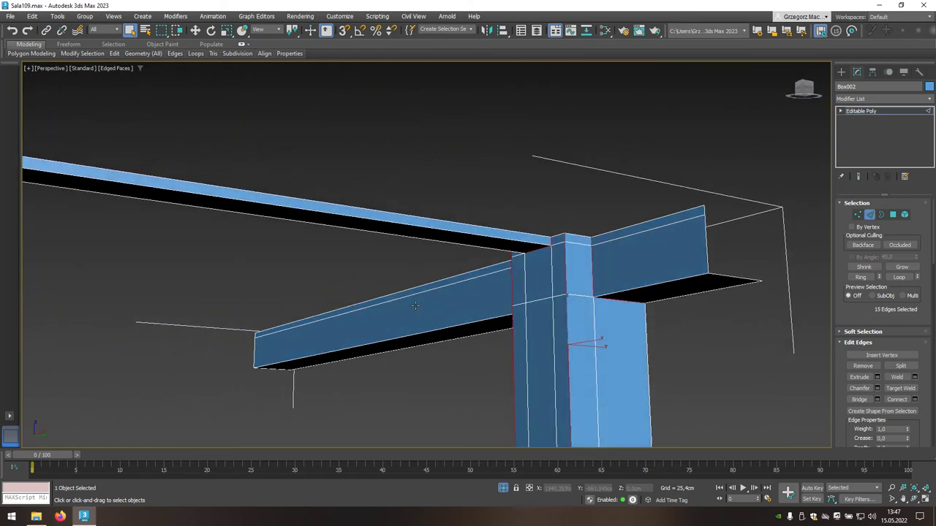
left_click(688, 286, "ctrl")
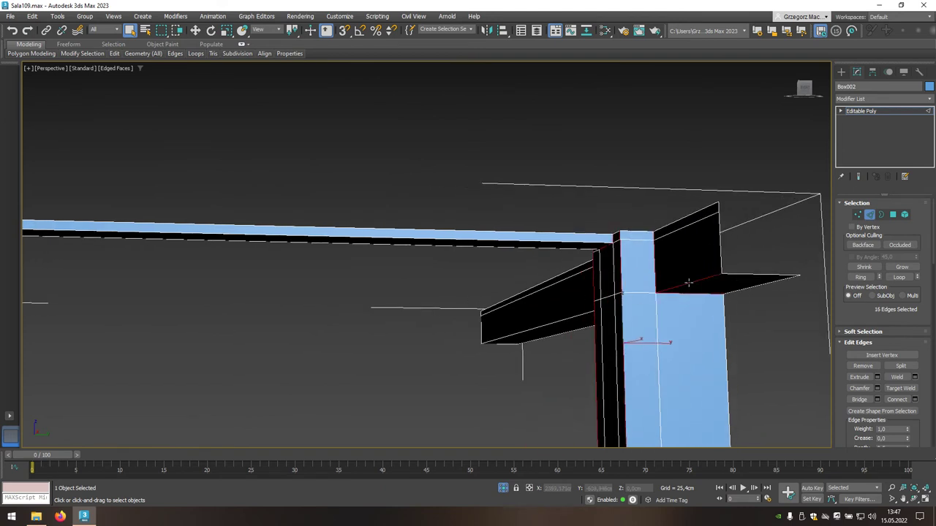
left_click(554, 322, "ctrl")
Step: Add the long, short and left beams' lower edges and beam underside edges
mouse_move(552, 322)
middle_mouse_down()
mouse_move(496, 330)
mouse_move(505, 329)
middle_mouse_up()
left_click(449, 253, "ctrl")
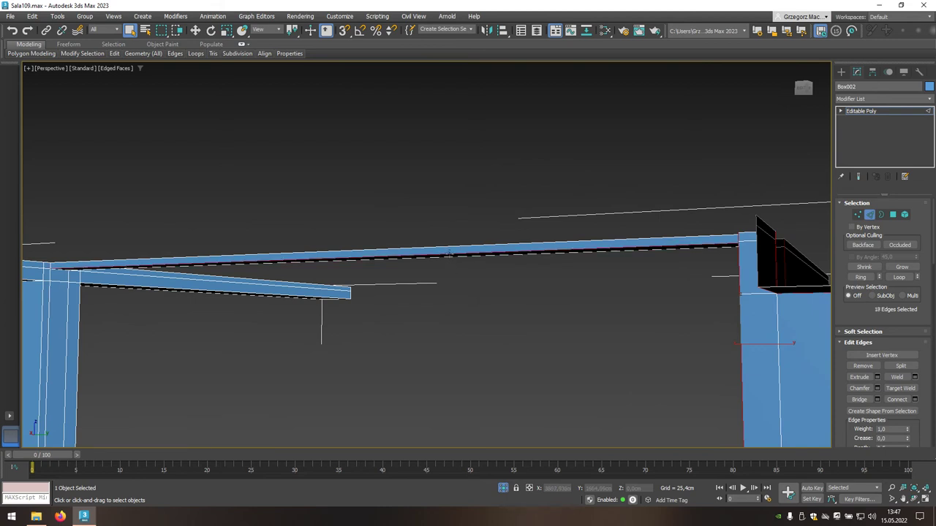
left_click(453, 257, "ctrl")
mouse_move(453, 258)
middle_mouse_down("alt")
mouse_move(433, 286)
mouse_move(366, 284)
middle_mouse_up("alt")
left_click(361, 287, "ctrl")
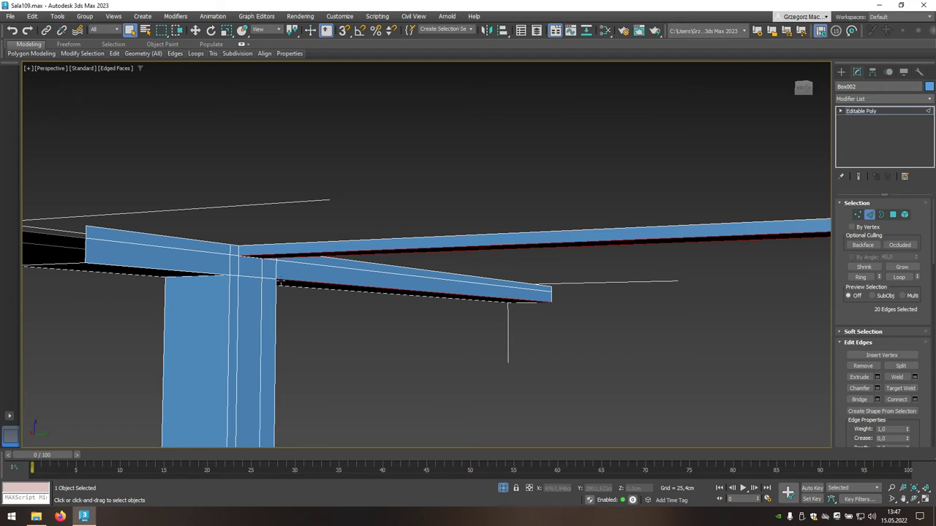
left_click(216, 275, "ctrl")
middle_click_drag(223, 273, 266, 300, "alt")
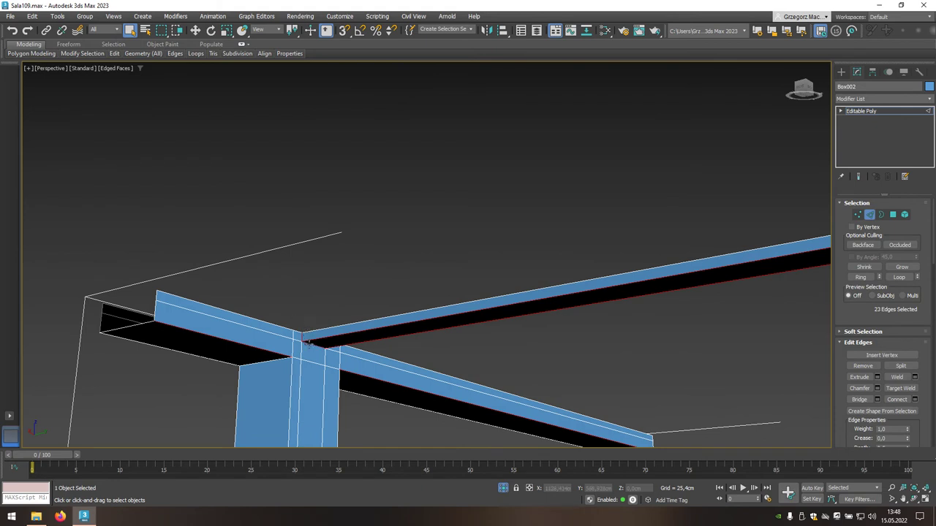
left_click(271, 358, "ctrl")
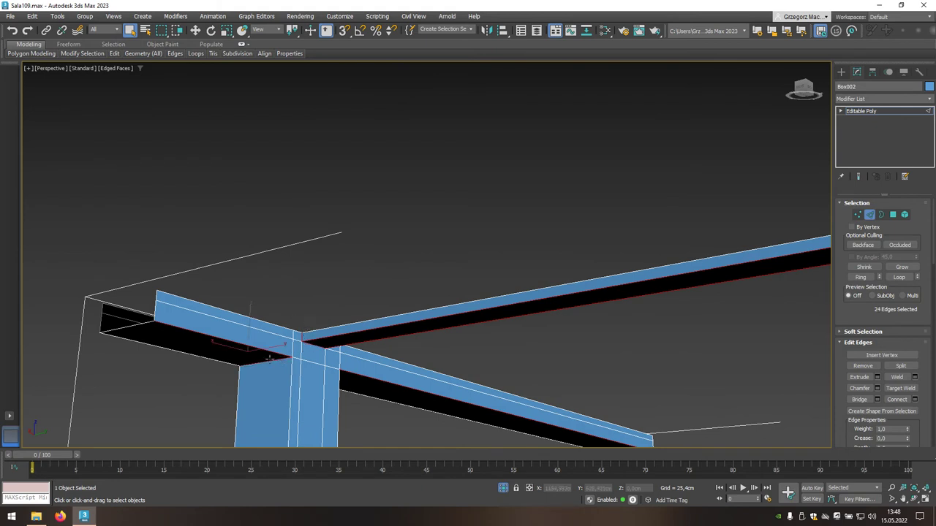
left_click(196, 355, "ctrl")
Step: Add the beam junction edge, right beam bottom edge and both columns' vertical edges
mouse_move(316, 369)
middle_mouse_down("alt")
mouse_move(299, 365)
mouse_move(245, 285)
mouse_move(102, 289)
middle_mouse_up("alt")
middle_click_drag(696, 350, 486, 321, "alt")
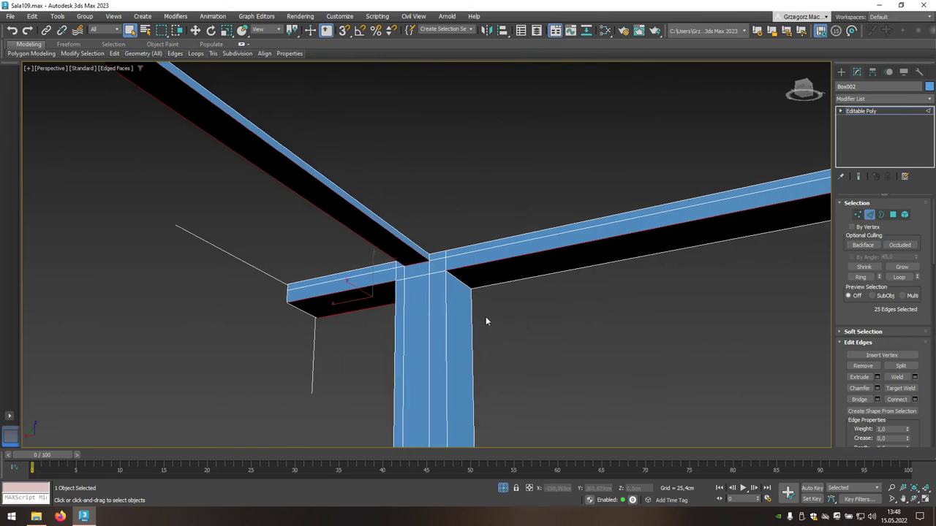
left_click(429, 255, "ctrl")
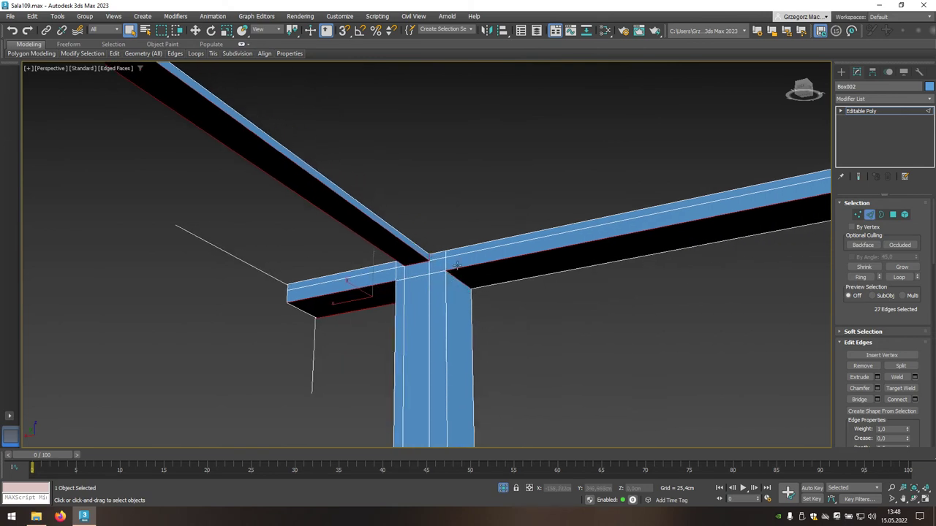
left_click(498, 283, "ctrl")
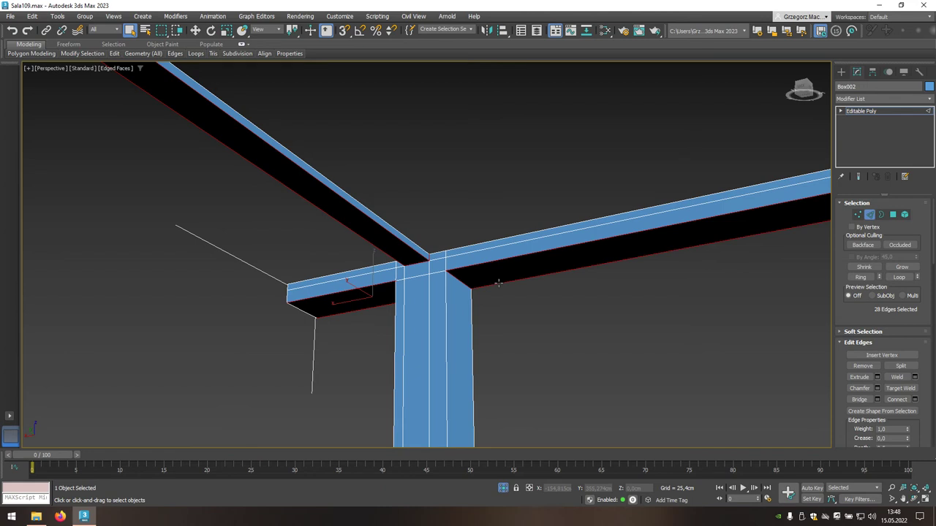
left_click(446, 304, "ctrl")
left_click(472, 309, "ctrl")
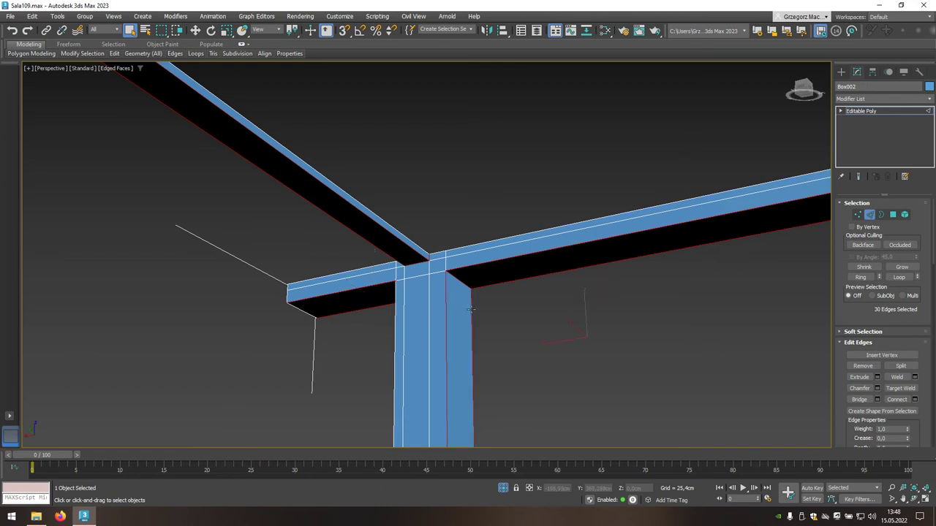
left_click(394, 315, "ctrl")
mouse_move(441, 339)
middle_mouse_down("alt")
mouse_move(515, 354)
mouse_move(509, 343)
middle_mouse_up("alt")
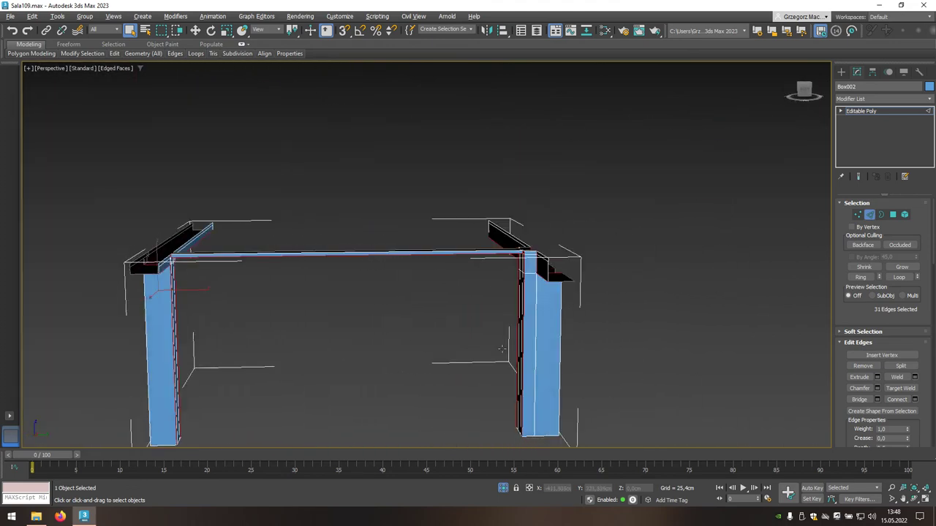
left_click(270, 313, "ctrl")
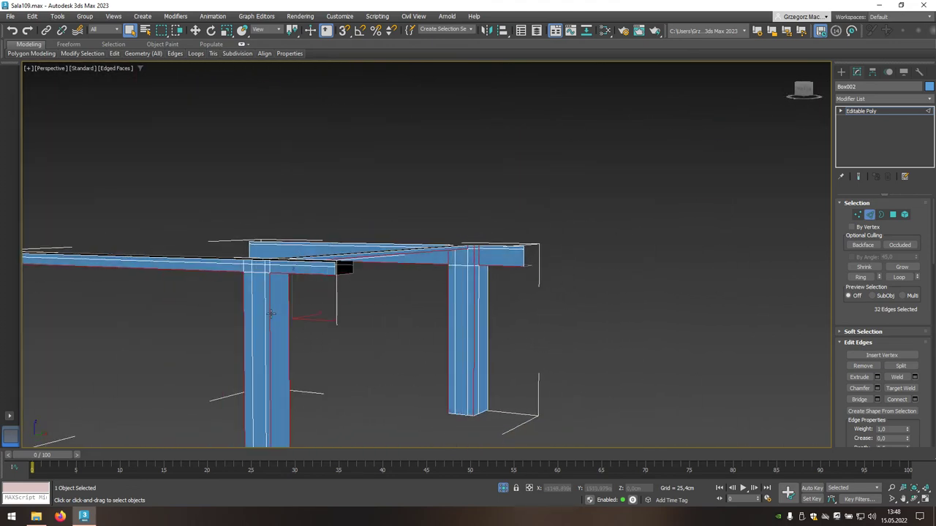
mouse_move(281, 311)
middle_mouse_down("alt")
mouse_move(251, 303)
mouse_move(378, 320)
mouse_move(299, 299)
middle_mouse_up("alt")
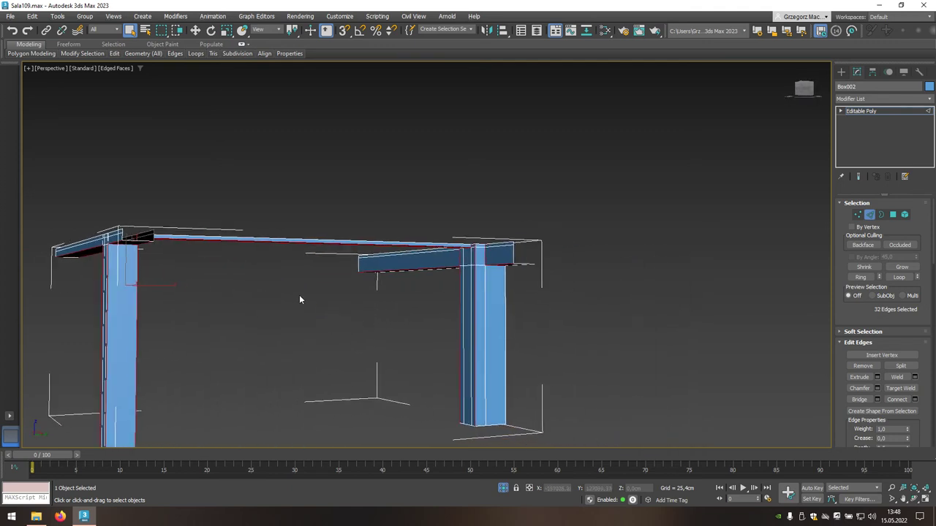
scroll(485, 261, "up", 3)
scroll(497, 270, "up", 3)
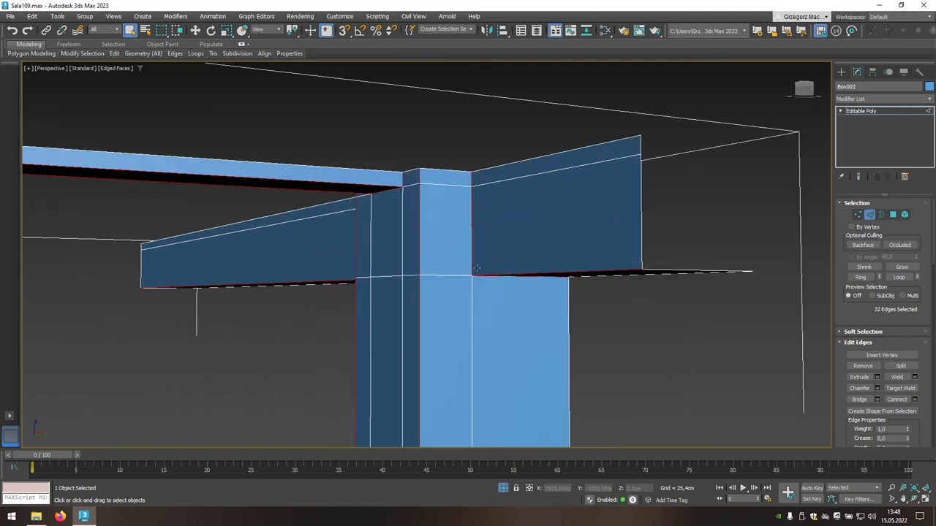
mouse_move(476, 269)
middle_mouse_down("alt")
mouse_move(546, 256)
mouse_move(405, 297)
mouse_move(466, 305)
mouse_move(826, 256)
middle_mouse_up("alt")
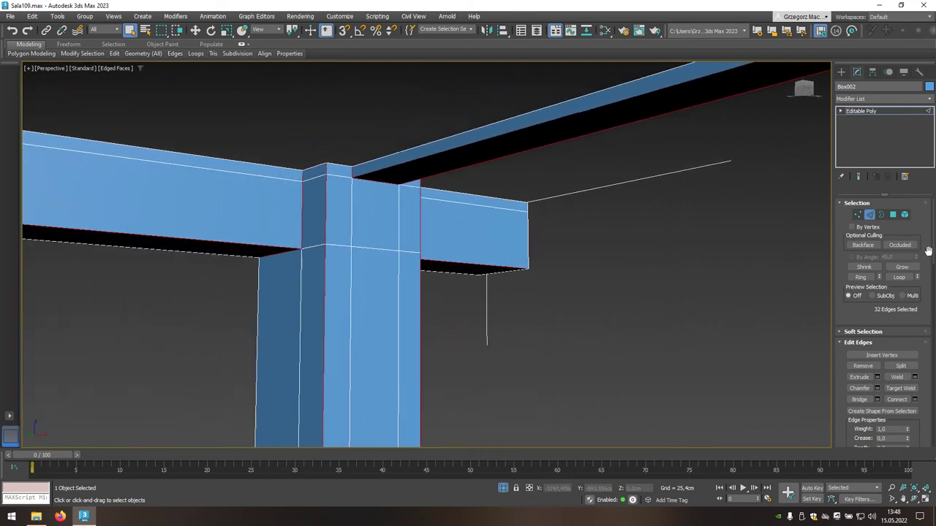
Step: Chamfer Box002's 32 column-beam junction edges by 1,0 cm with tension 1,0
left_click(878, 388)
middle_click_drag(541, 283, 546, 283)
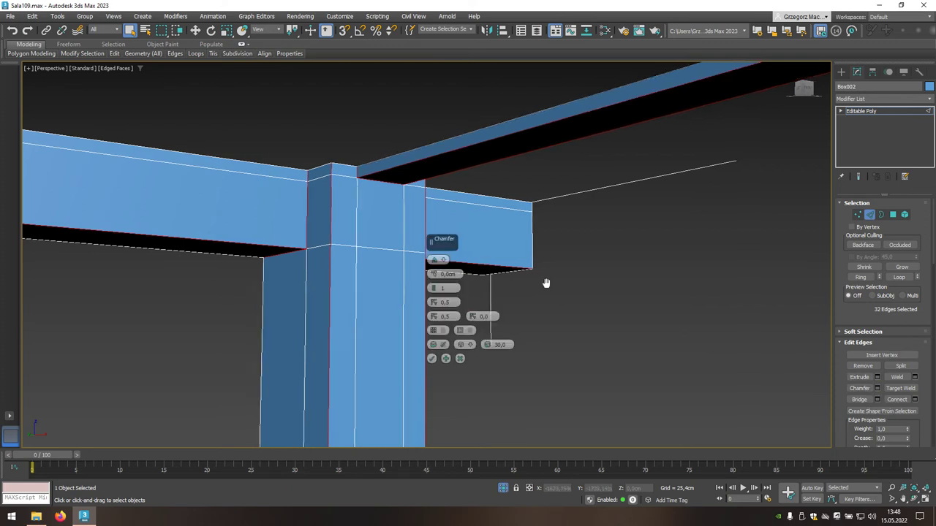
scroll(351, 246, "up", 2)
type("1")
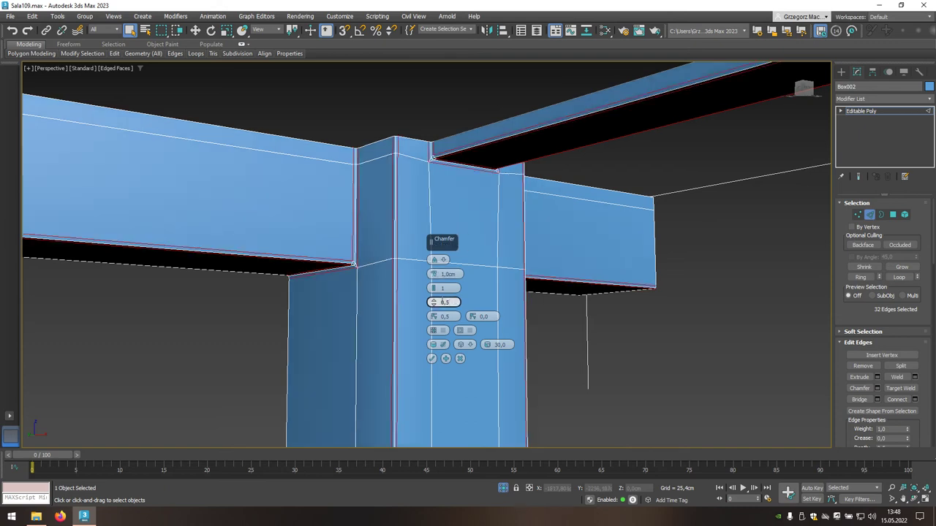
left_click_drag(432, 304, 424, 197)
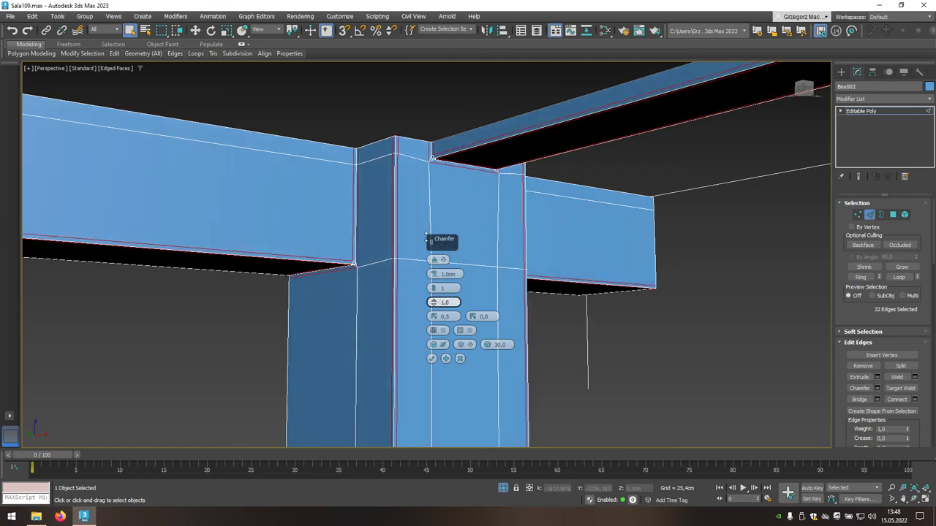
scroll(381, 258, "up", 1)
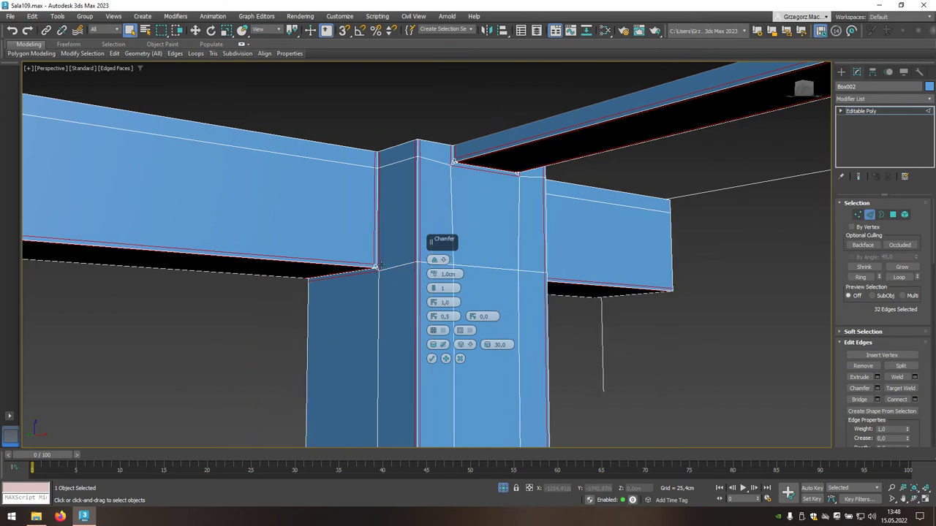
scroll(380, 260, "up", 2)
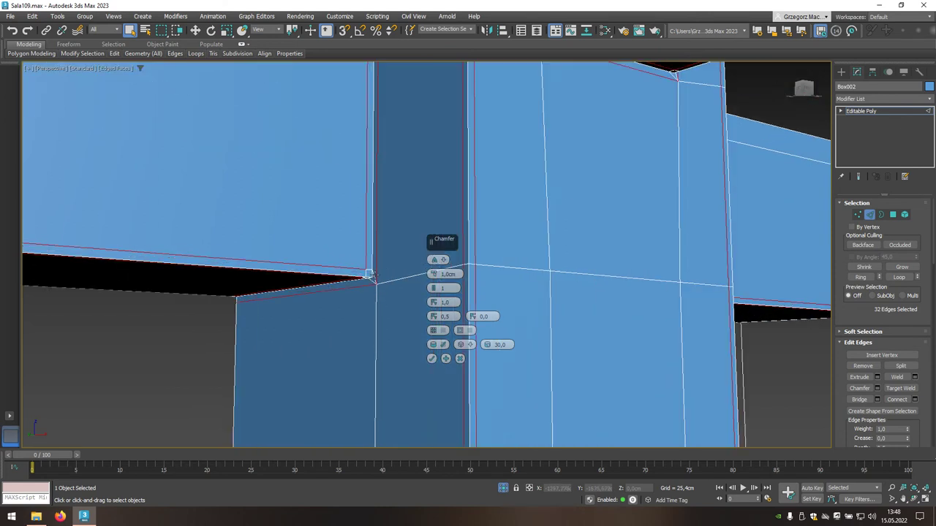
left_click(433, 359)
scroll(418, 282, "down", 1)
scroll(403, 278, "down", 2)
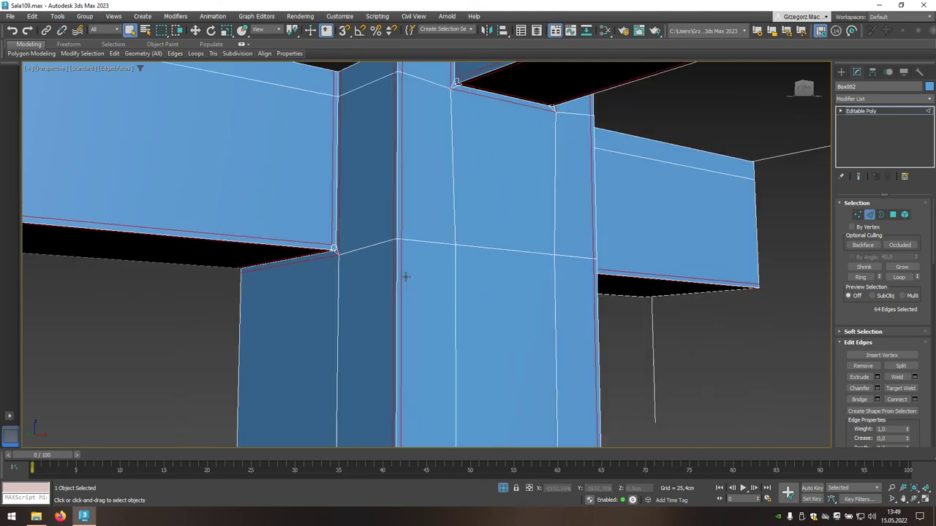
scroll(405, 276, "down", 2)
scroll(405, 277, "down", 3)
Step: Clear the frame's edge selection, exit Edge mode and end Isolate Selection
left_click(505, 331)
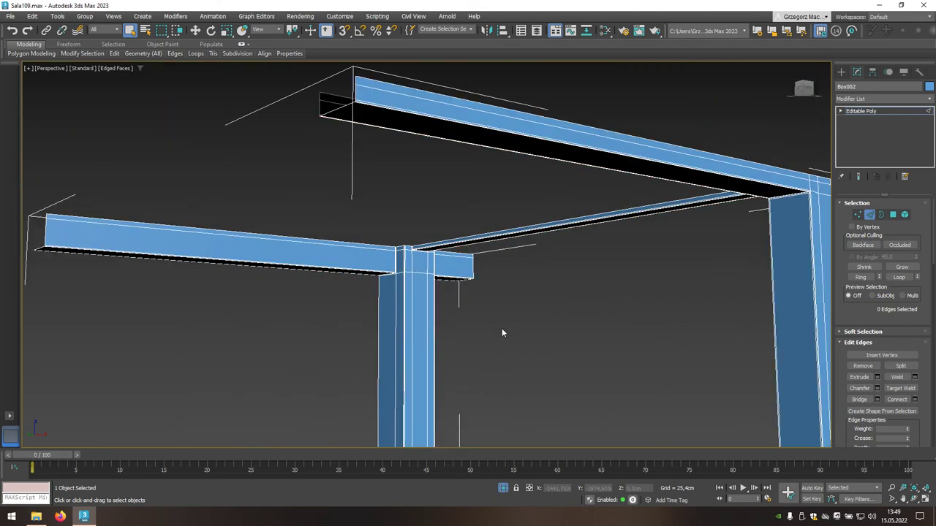
mouse_move(505, 335)
middle_mouse_down("alt")
mouse_move(480, 265)
mouse_move(486, 269)
middle_mouse_up("alt")
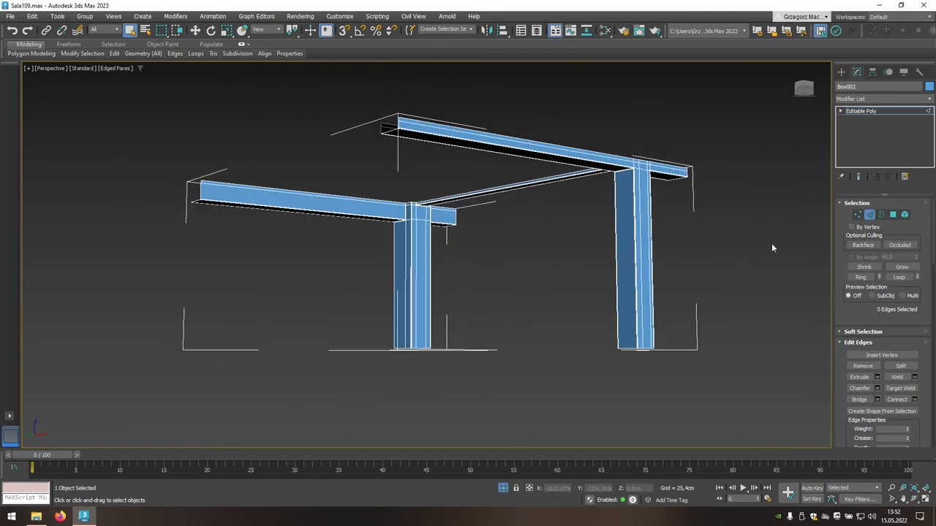
left_click(870, 215)
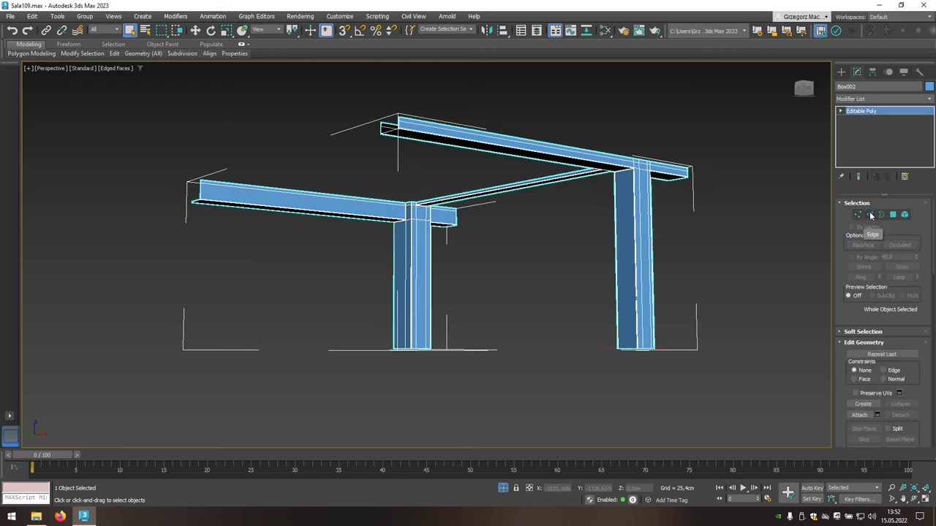
left_click(503, 490)
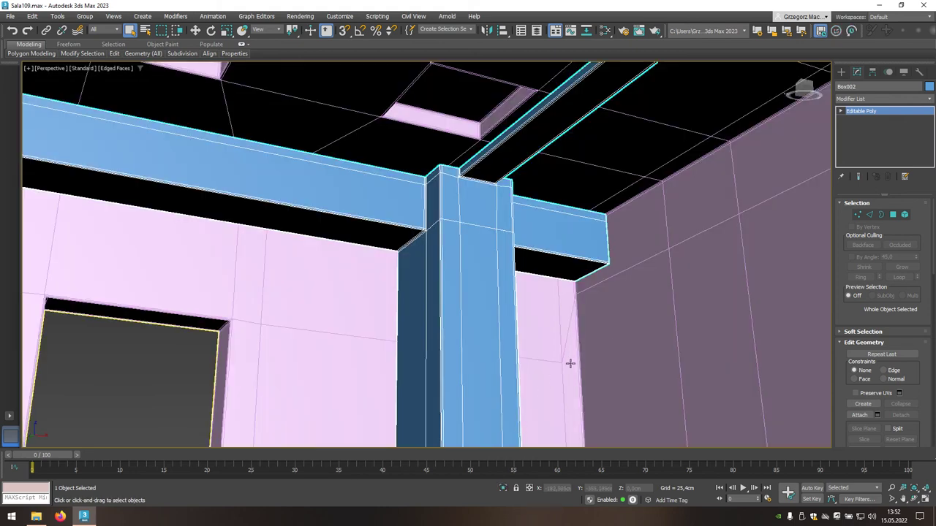
Step: Attach the Box002 beam-and-column frame to the SM_Sala_109 room mesh
left_click(658, 316)
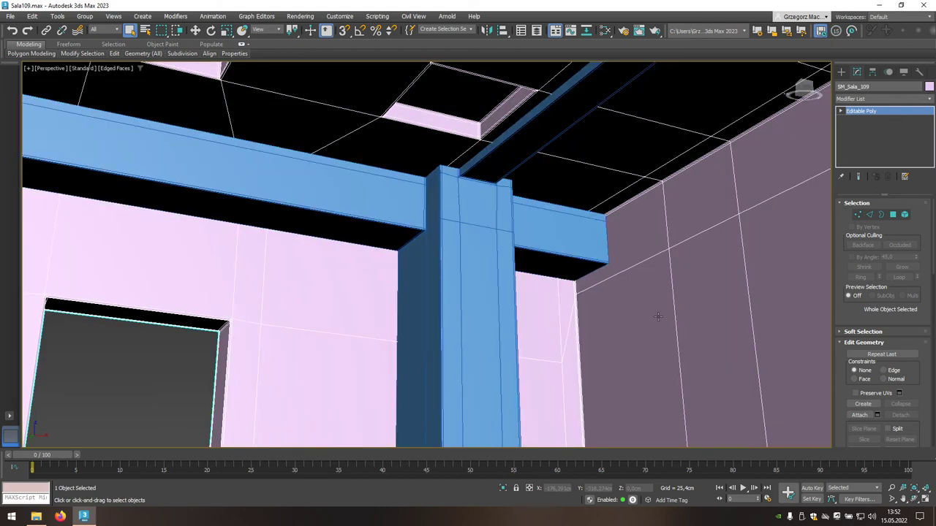
left_click(859, 415)
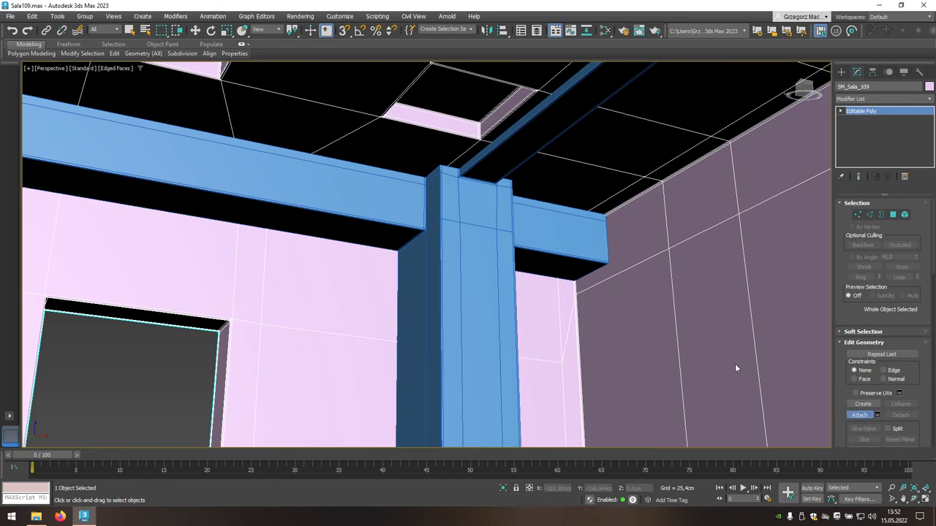
left_click(489, 283)
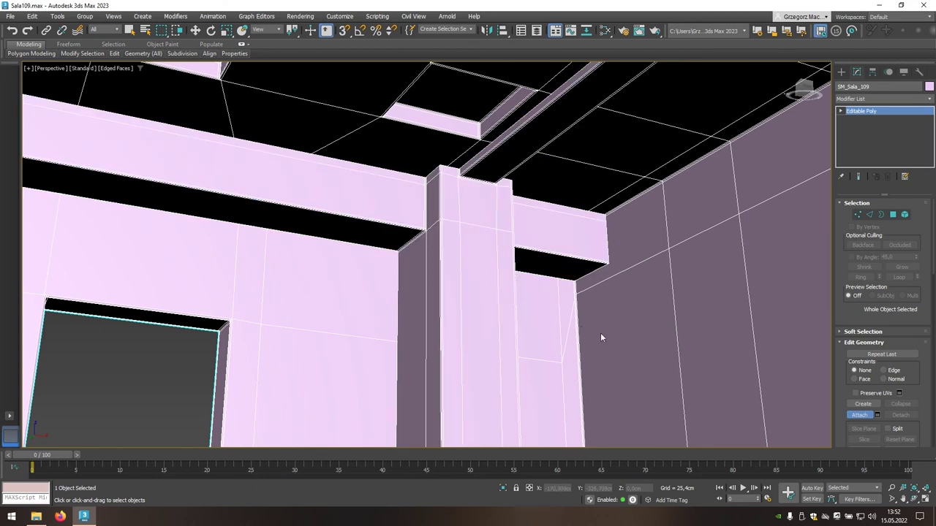
left_click(861, 417)
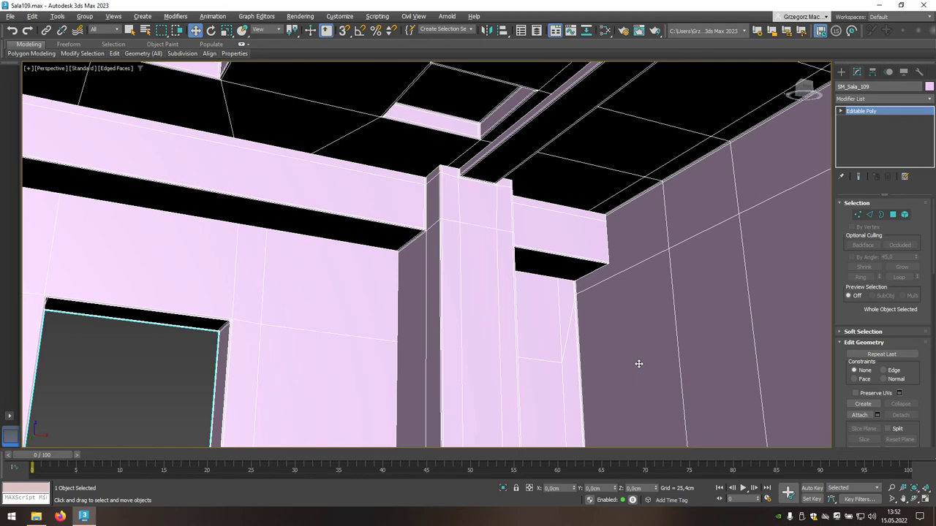
scroll(638, 364, "down", 1)
scroll(639, 364, "down", 2)
scroll(638, 363, "down", 2)
scroll(639, 363, "down", 2)
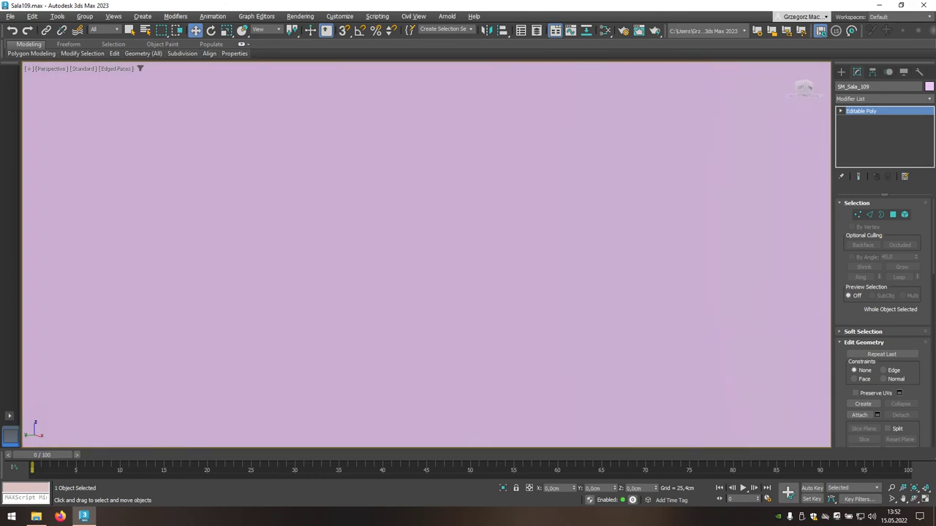
scroll(638, 364, "up", 1)
scroll(639, 363, "up", 1)
scroll(639, 364, "up", 2)
scroll(639, 364, "up", 1)
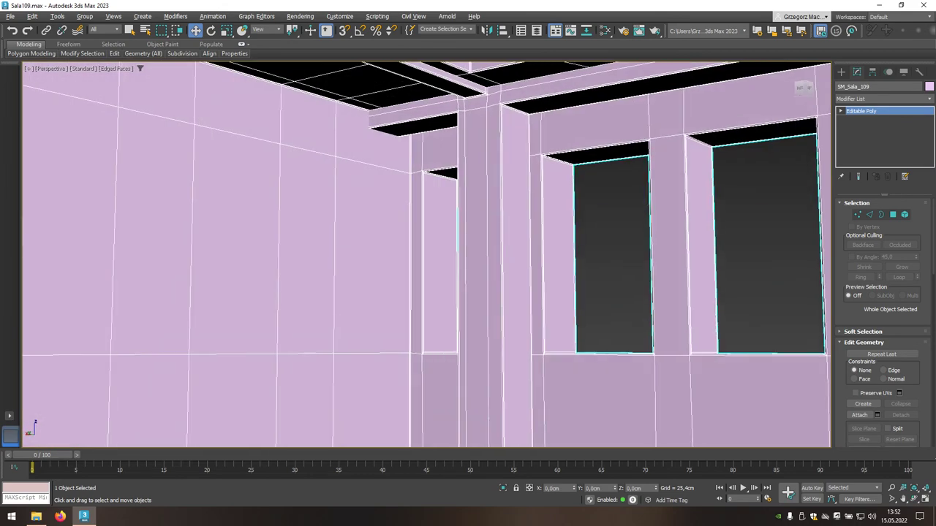
mouse_move(639, 364)
middle_mouse_down("alt")
mouse_move(655, 413)
mouse_move(754, 397)
middle_mouse_up("alt")
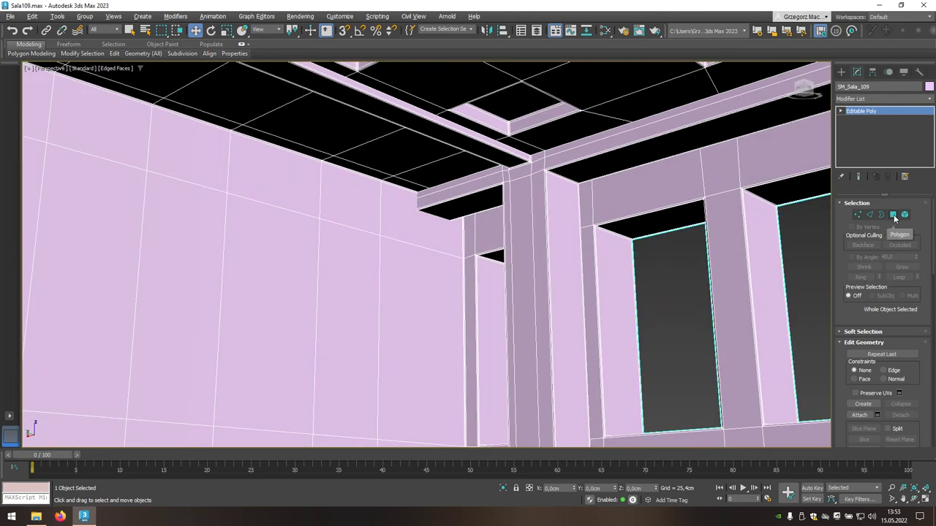
Step: Clear all smoothing groups on every room polygon, assign smoothing group 1, then deselect
left_click(893, 217)
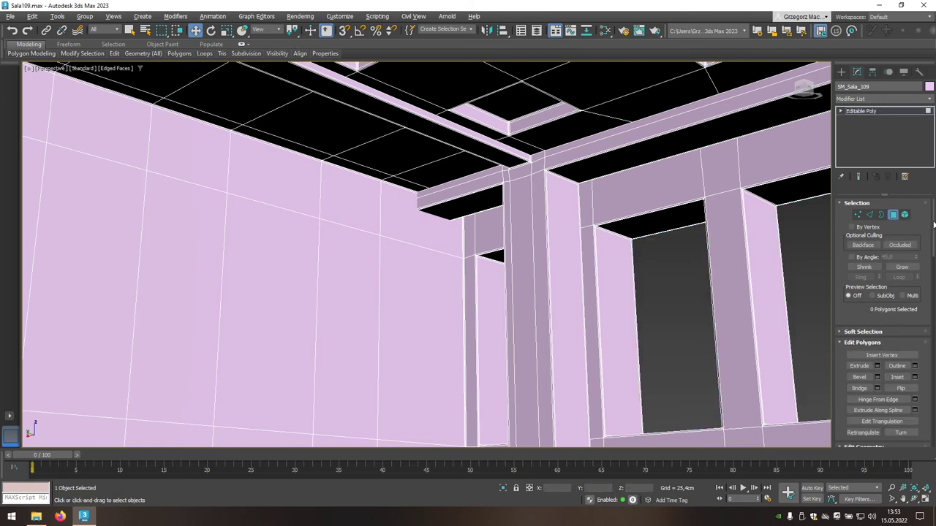
scroll(933, 243, "down", 3)
scroll(933, 243, "down", 4)
scroll(933, 243, "down", 4)
scroll(933, 243, "down", 3)
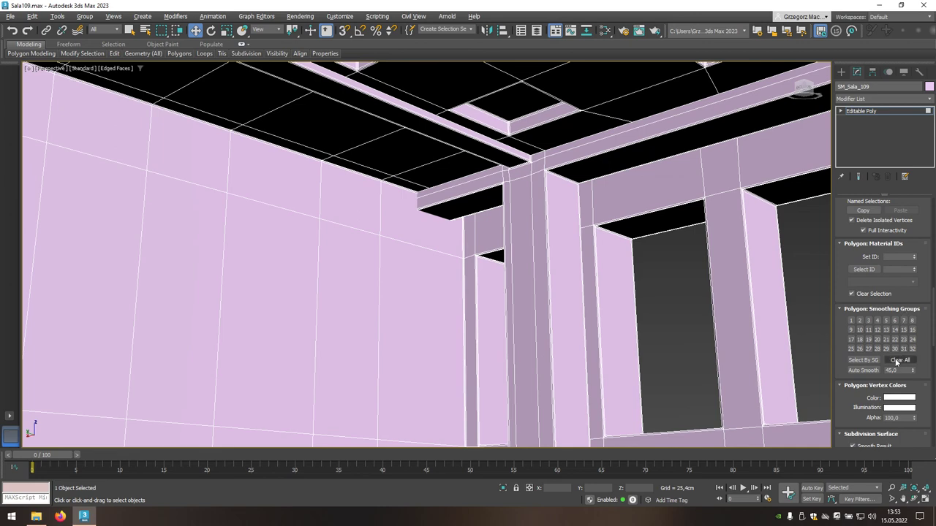
key("ctrl+a")
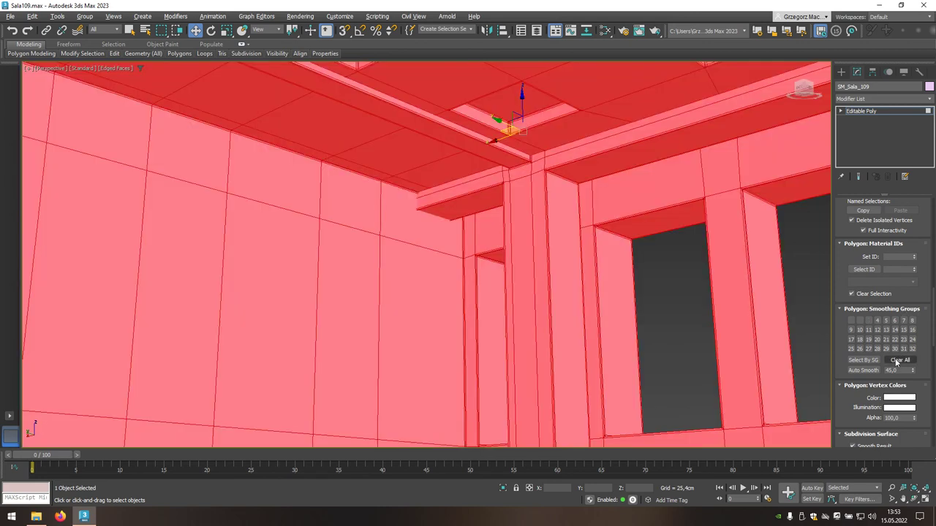
left_click(898, 361)
left_click(851, 322)
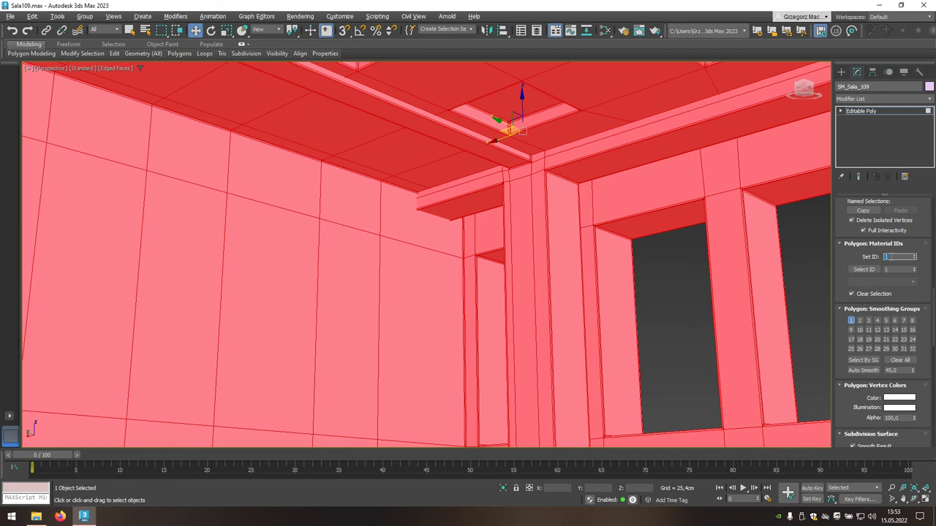
scroll(934, 284, "up", 2)
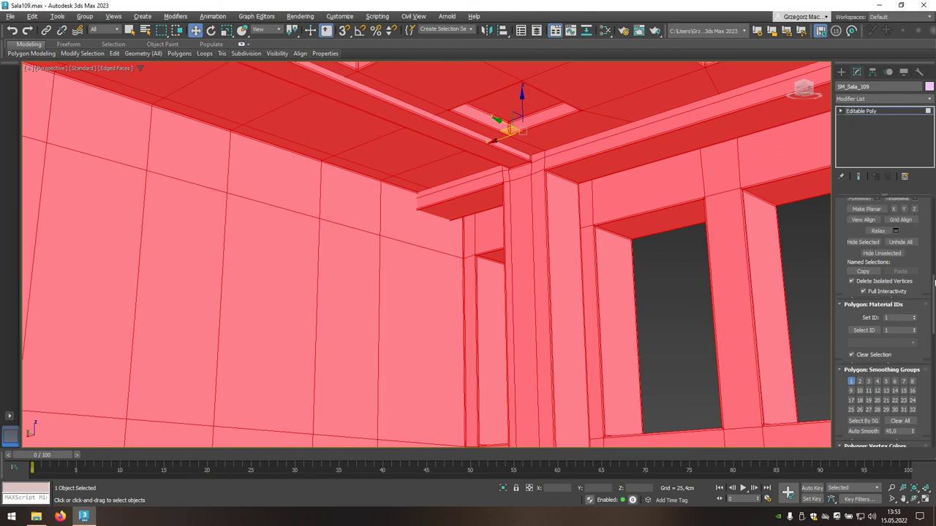
left_click_drag(934, 284, 929, 203)
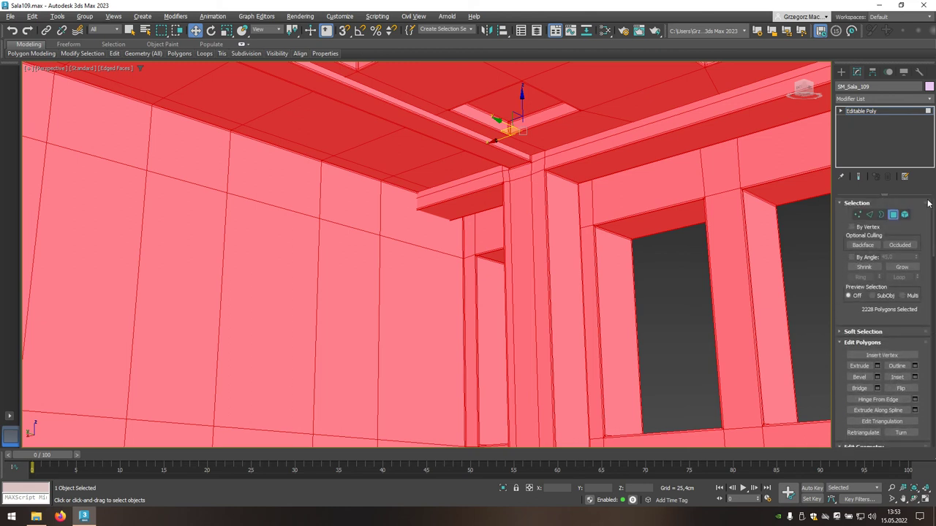
left_click(689, 275)
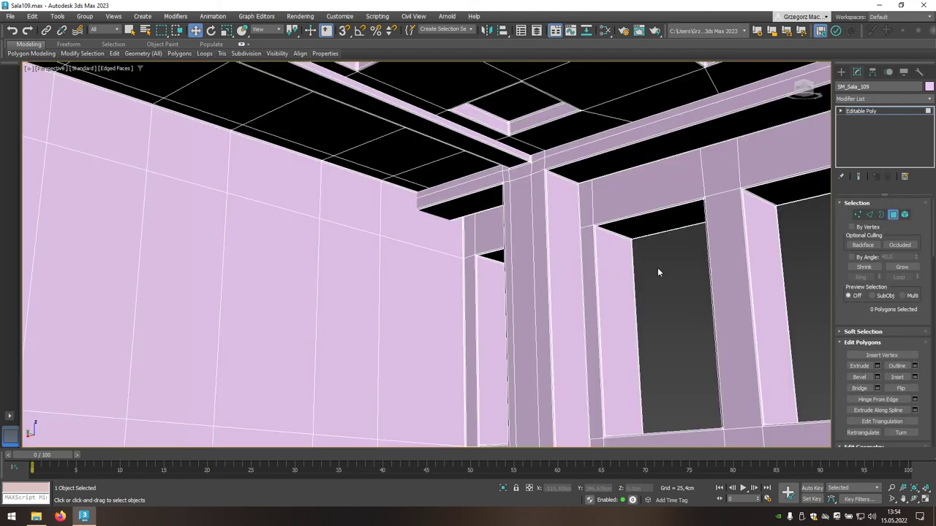
Step: Show the full ribbon with its Selection tools
left_click(242, 45)
left_click(242, 46)
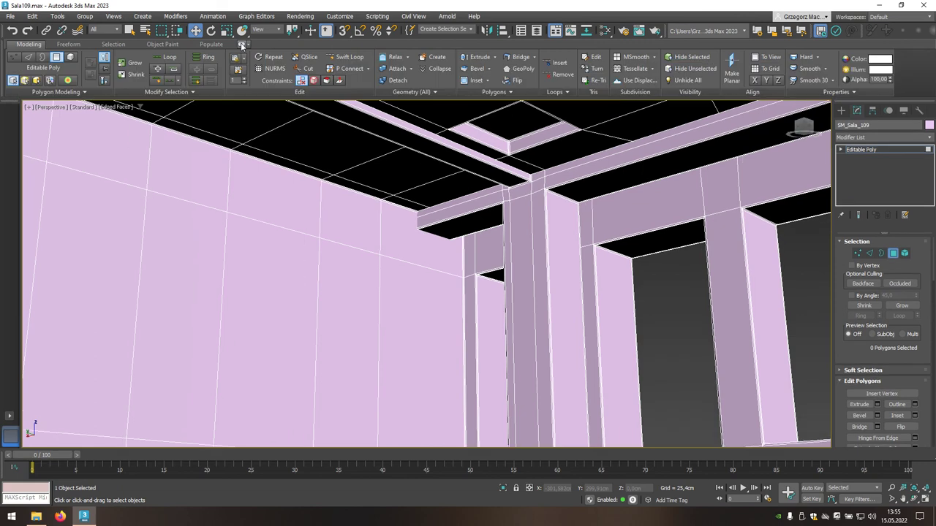
left_click(123, 45)
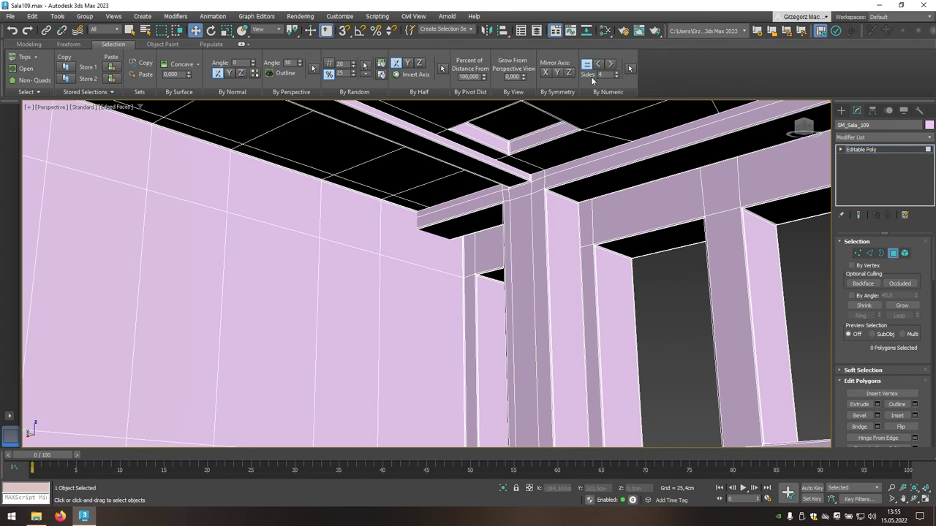
Step: Select polygons with more than 4 sides via By Numeric, then view the room level
left_click(610, 64)
left_click(630, 68)
scroll(666, 344, "down", 2)
scroll(659, 334, "down", 5)
scroll(658, 336, "down", 5)
scroll(655, 337, "down", 3)
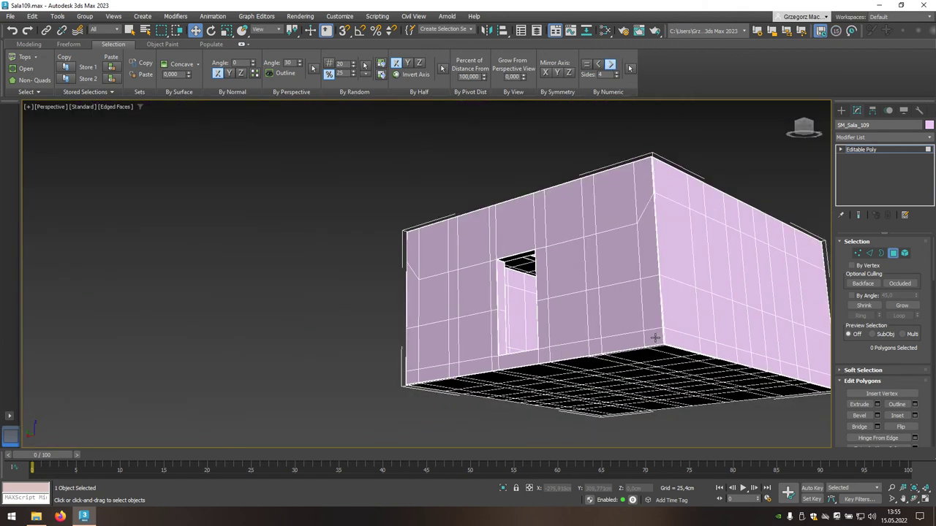
mouse_move(655, 337)
middle_mouse_down("alt")
mouse_move(627, 353)
mouse_move(574, 360)
mouse_move(487, 341)
mouse_move(595, 341)
middle_mouse_up("alt")
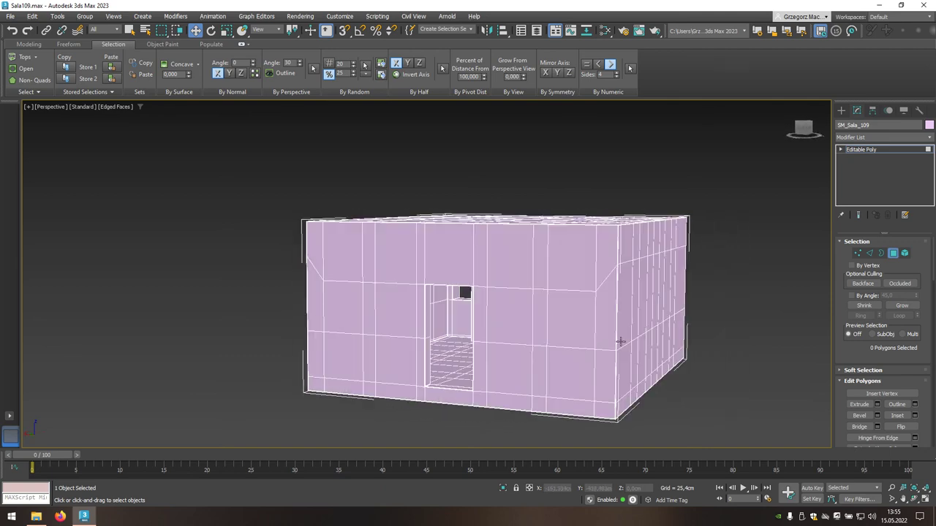
Step: Minimize the ribbon, exit Polygon mode, deselect the room and show viewport statistics
left_click(242, 45)
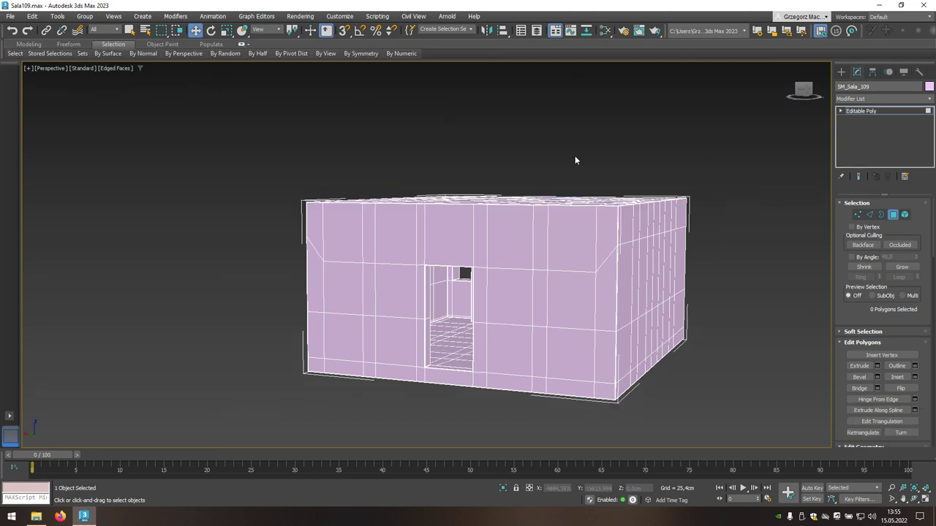
left_click(892, 218)
left_click(751, 259)
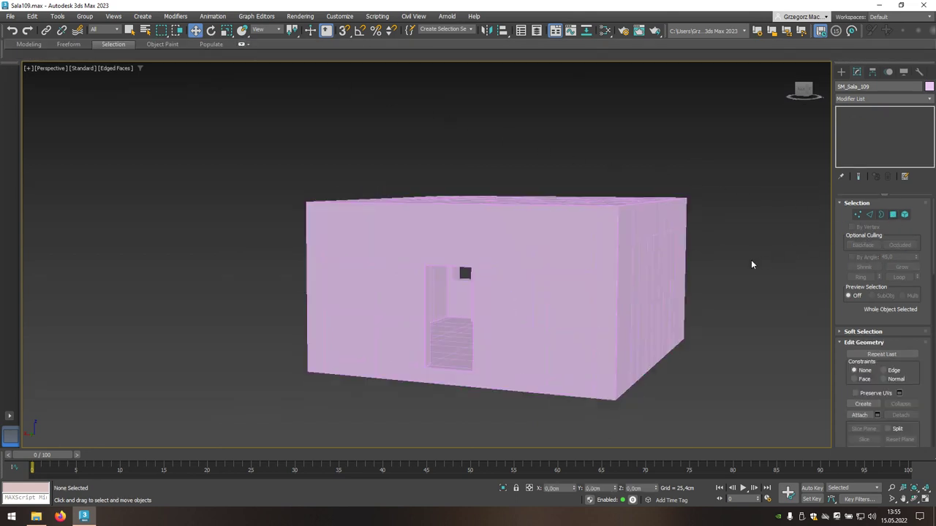
scroll(752, 265, "up", 3)
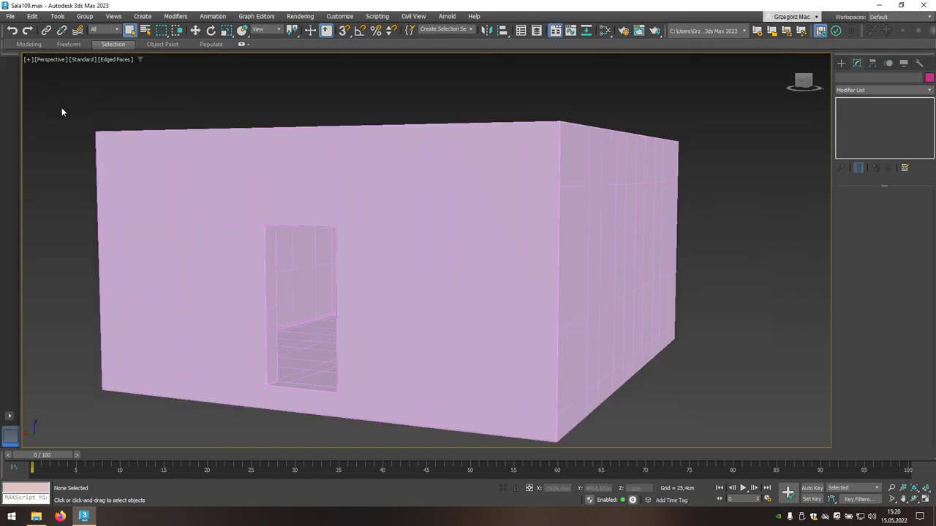
key("7")
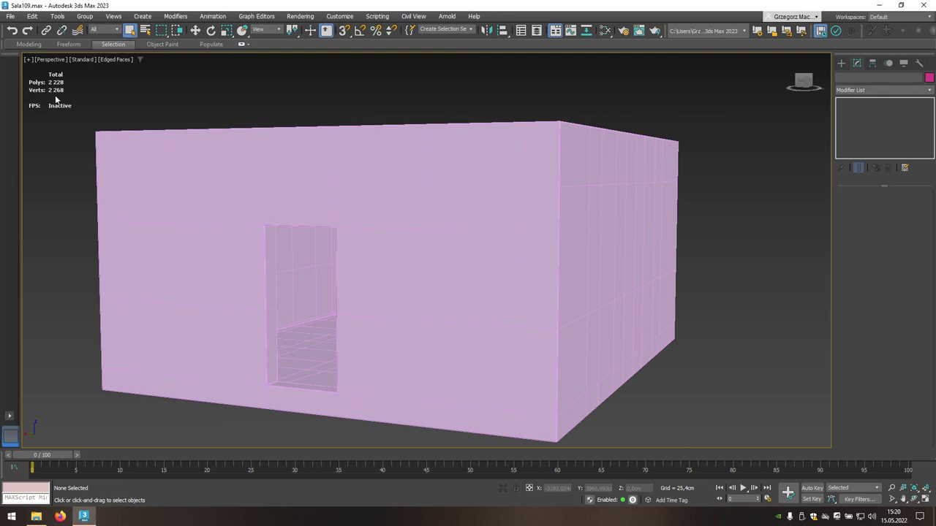